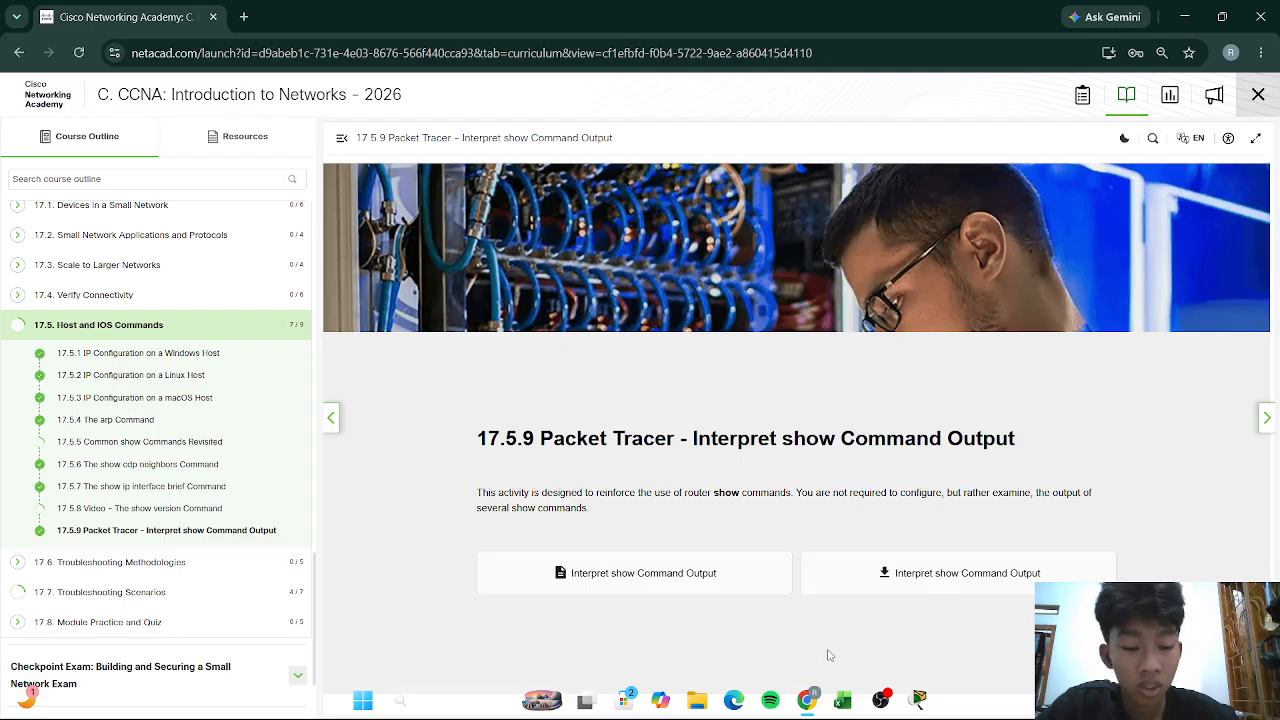
Step: Switch to Cisco Packet Tracer, accept the default user profile and bring up the PT Activity instructions
{"action": "mouse_move", "coordinate": [918, 699]}
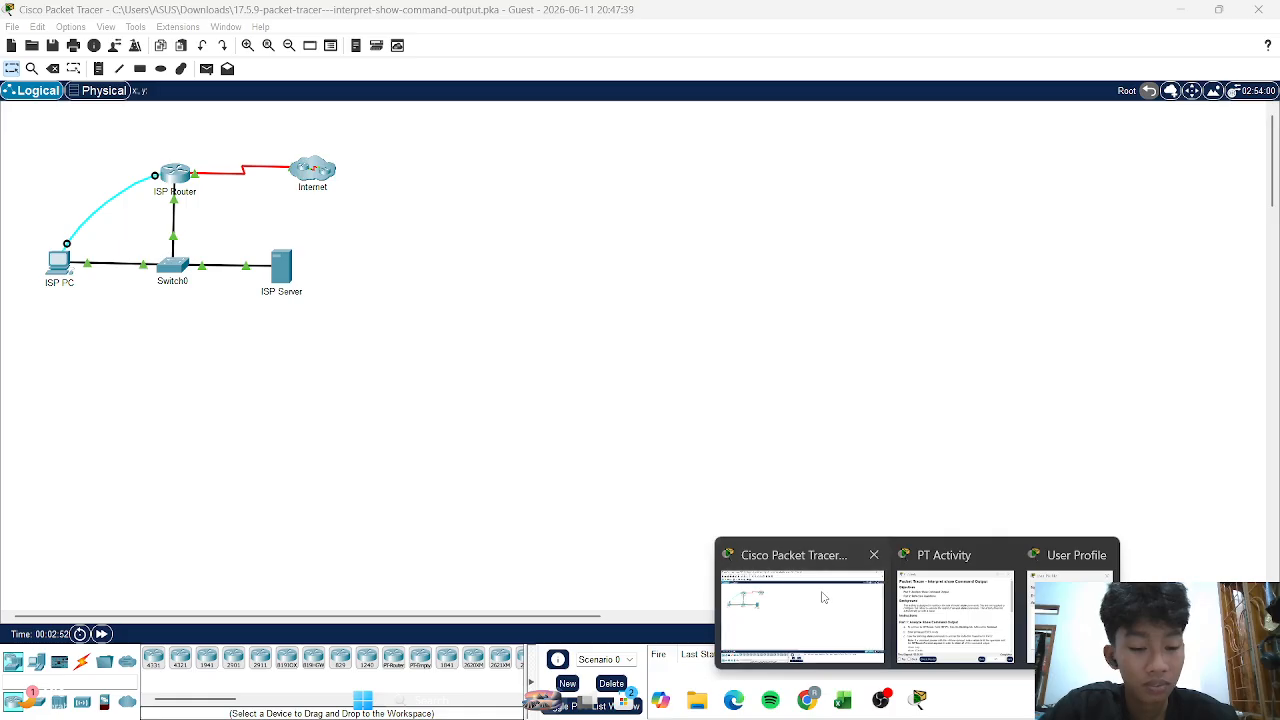
{"action": "left_click", "coordinate": [823, 600]}
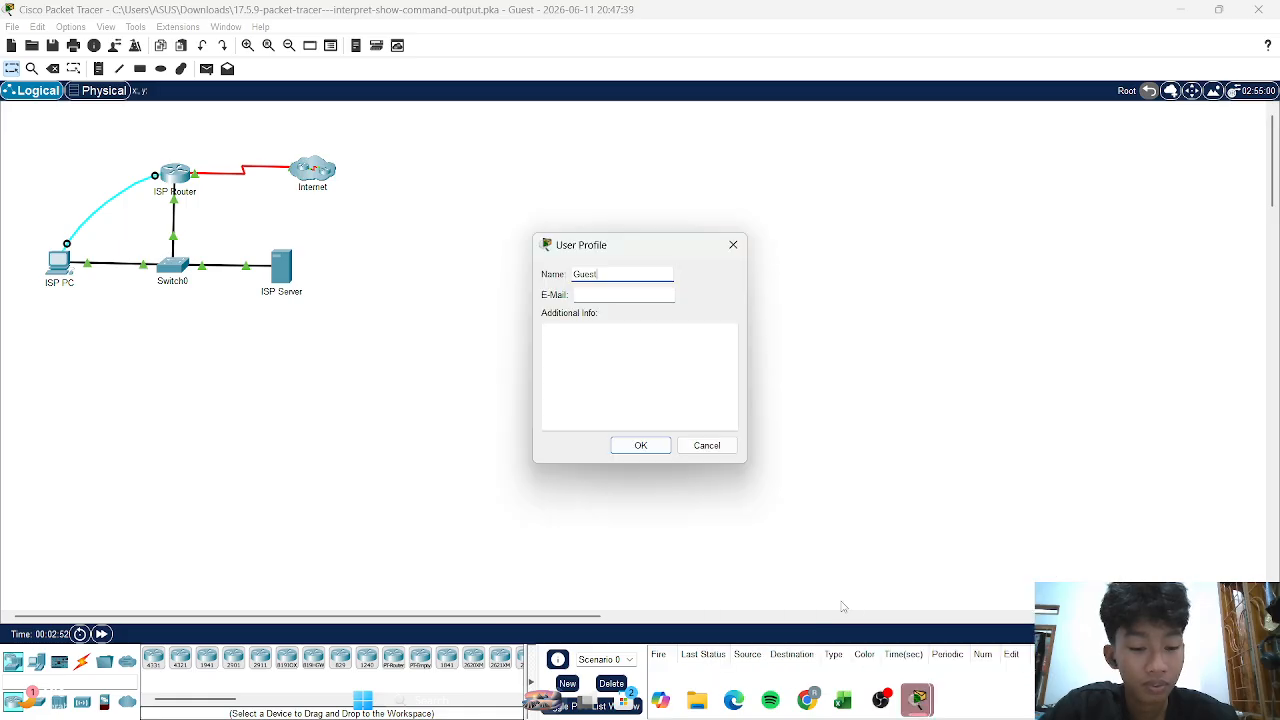
{"action": "left_click", "coordinate": [632, 447]}
{"action": "mouse_move", "coordinate": [918, 699]}
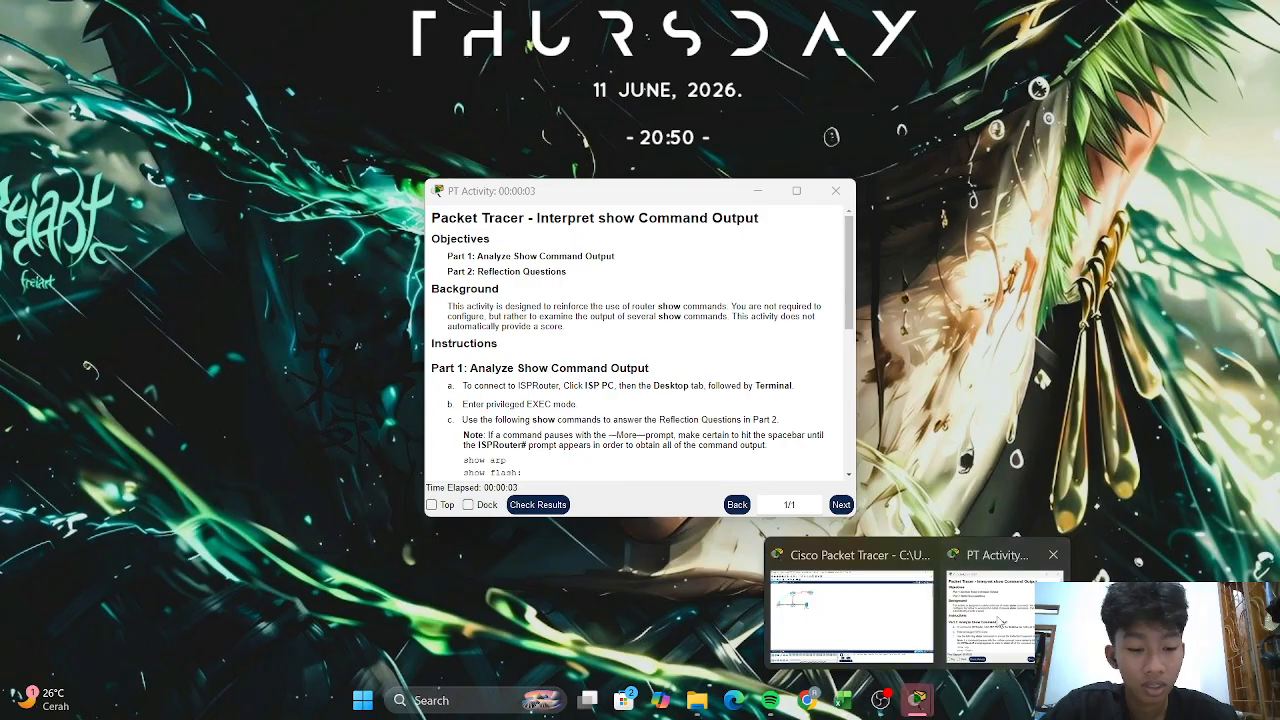
{"action": "left_click", "coordinate": [1005, 590]}
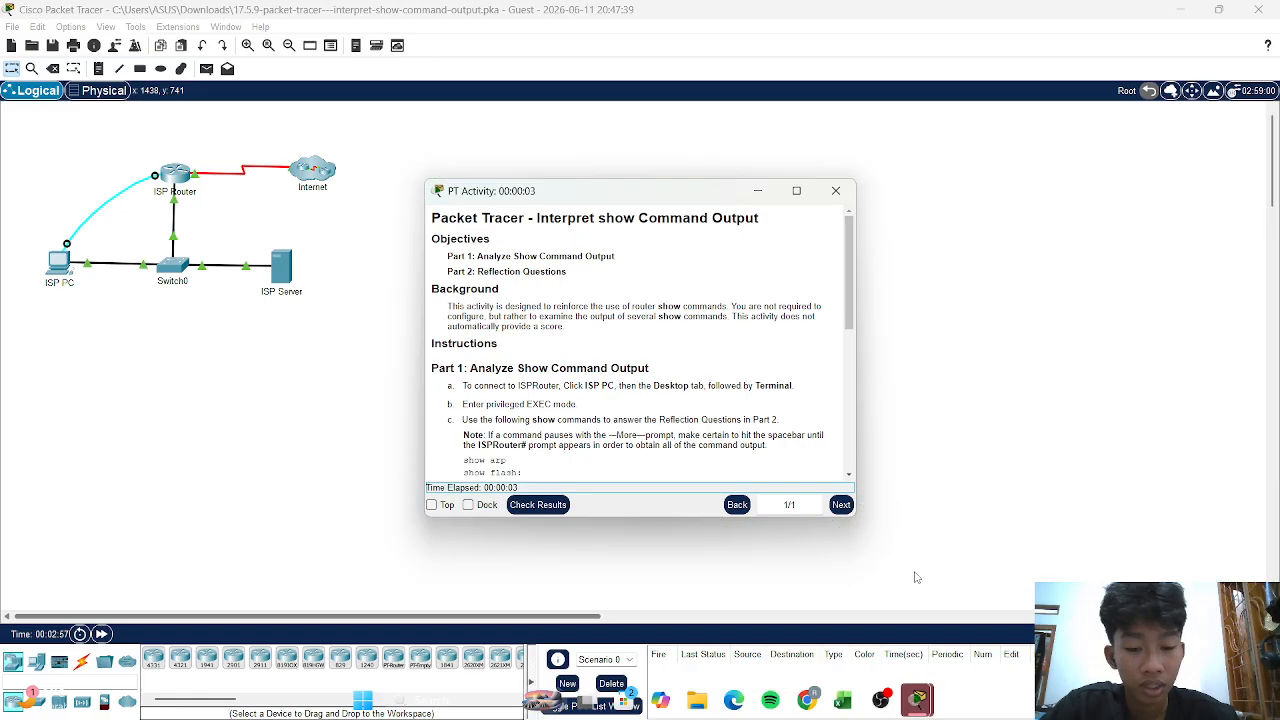
Step: Check the activity results, close them and dock the instructions beside the network topology
{"action": "left_click", "coordinate": [538, 504]}
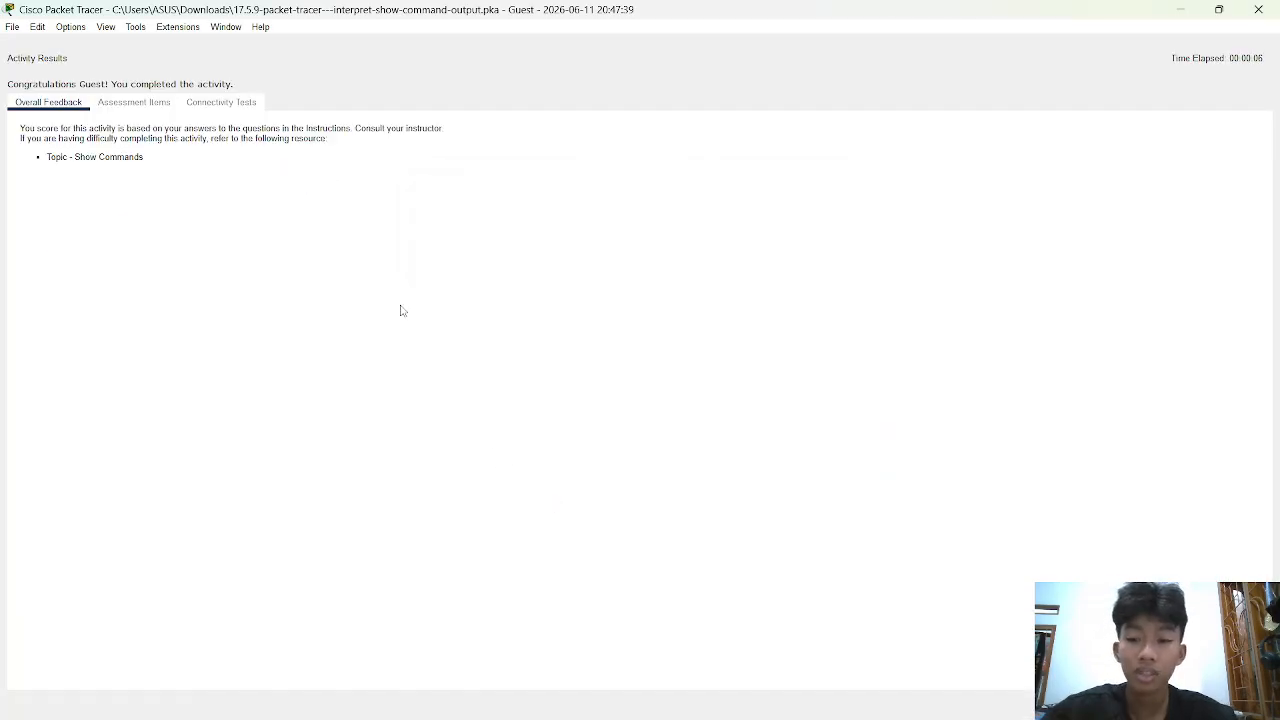
{"action": "left_click", "coordinate": [1258, 9]}
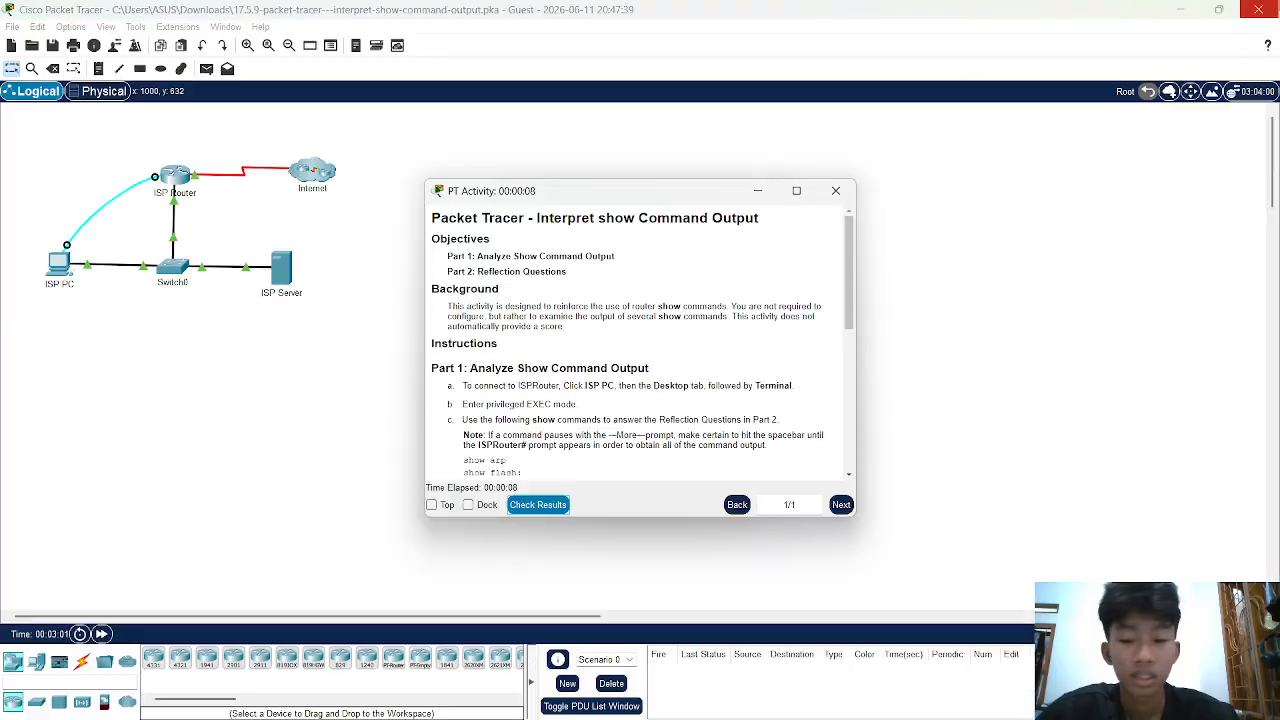
{"action": "left_click", "coordinate": [470, 506]}
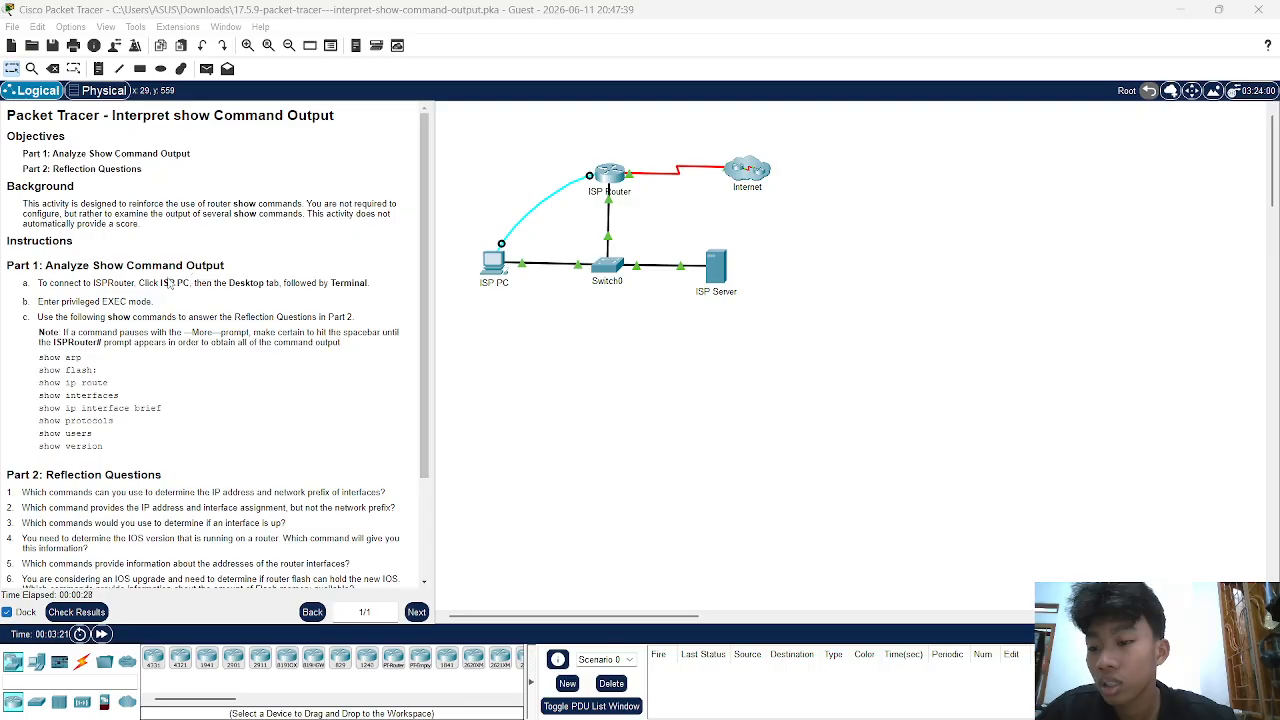
Step: Open a Terminal session on ISP PC with the default port settings and start the ISPRouter command prompt
{"action": "scroll", "coordinate": [167, 284], "scroll_direction": "down", "scroll_amount": 3}
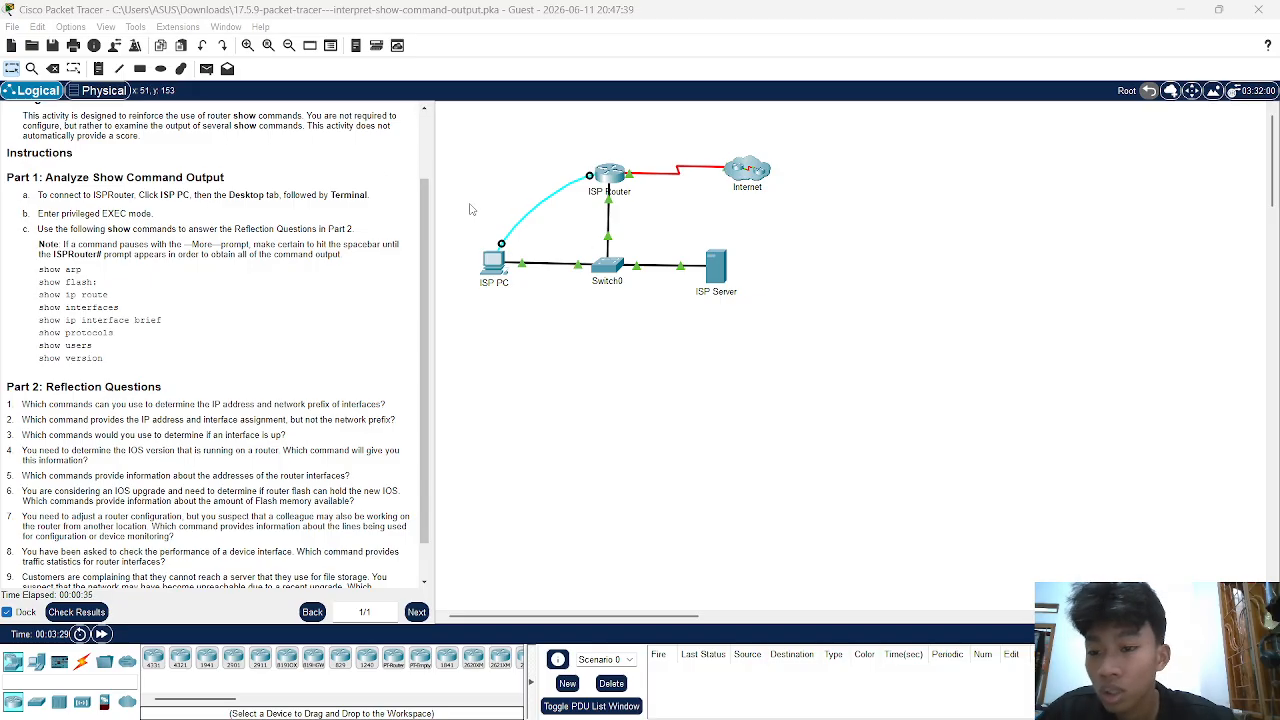
{"action": "left_click", "coordinate": [497, 276]}
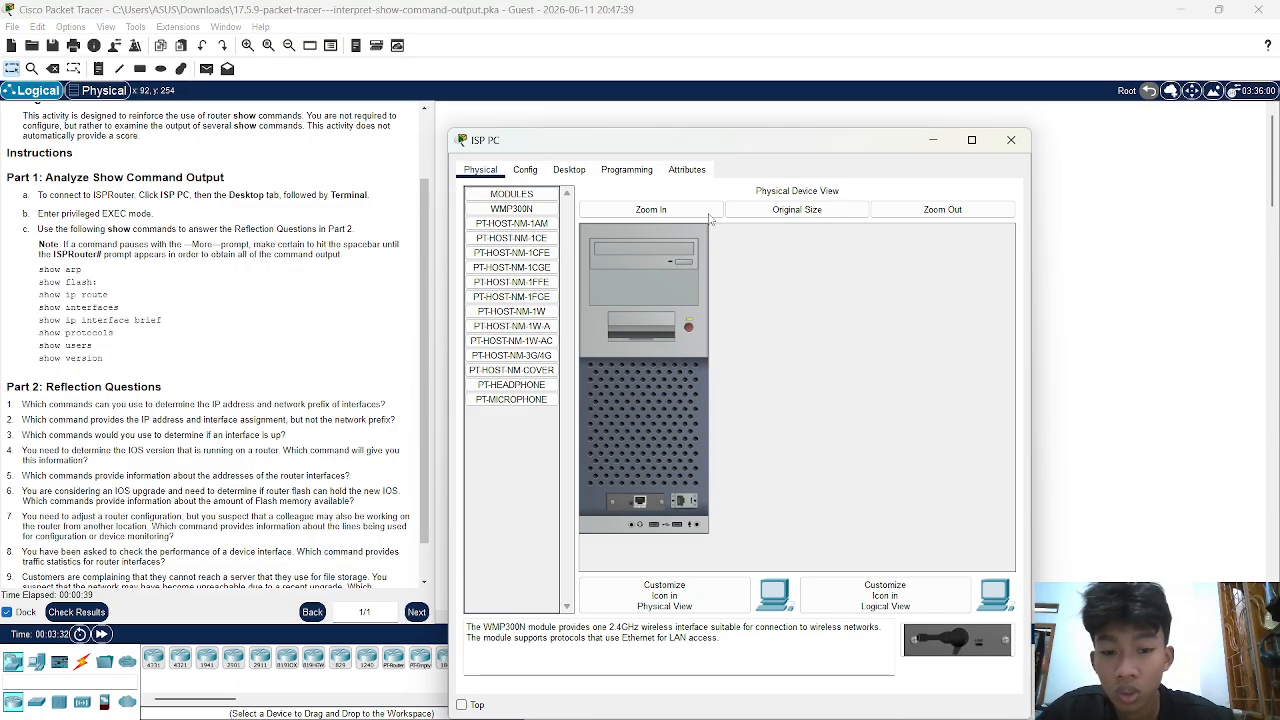
{"action": "left_click", "coordinate": [569, 172]}
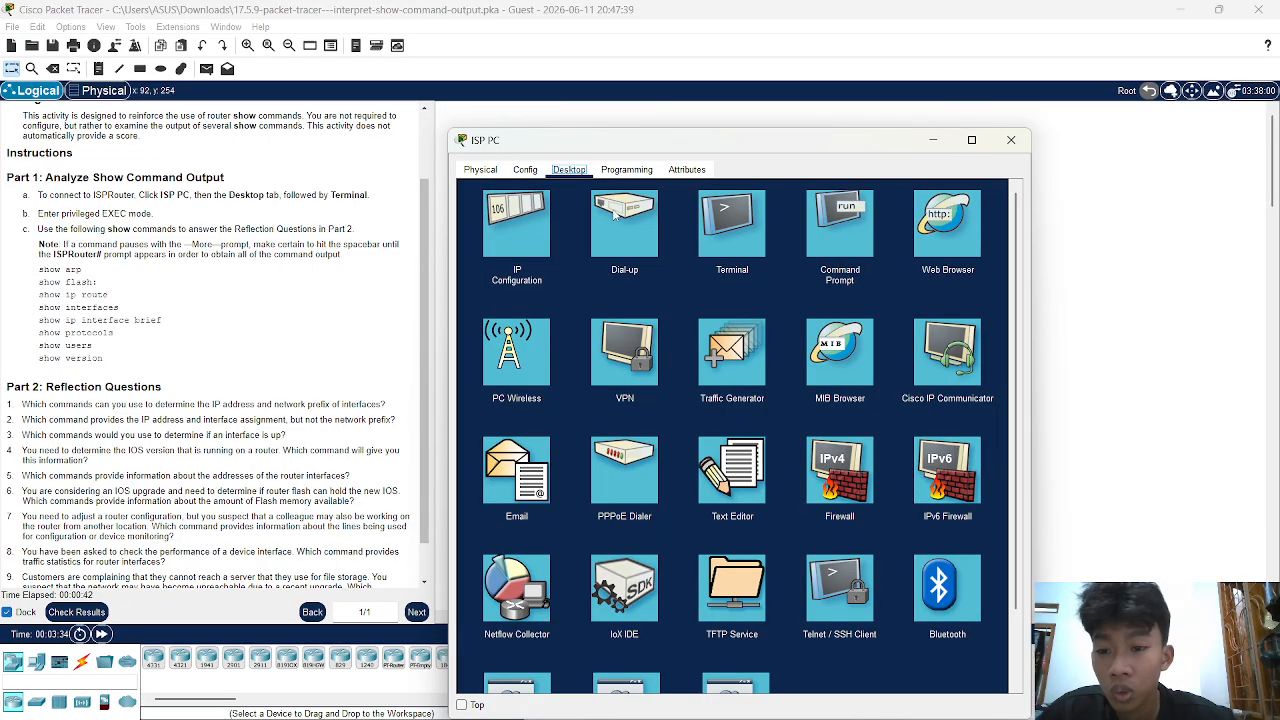
{"action": "left_click", "coordinate": [739, 233]}
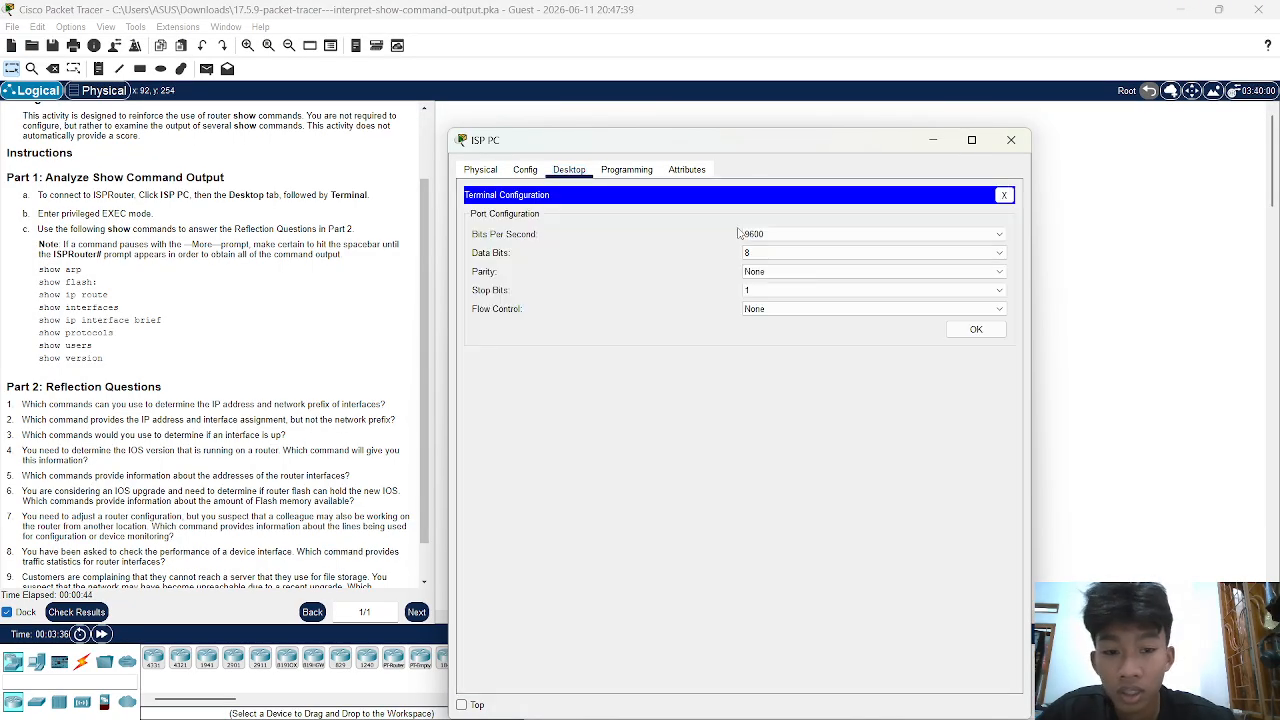
{"action": "left_click", "coordinate": [964, 329]}
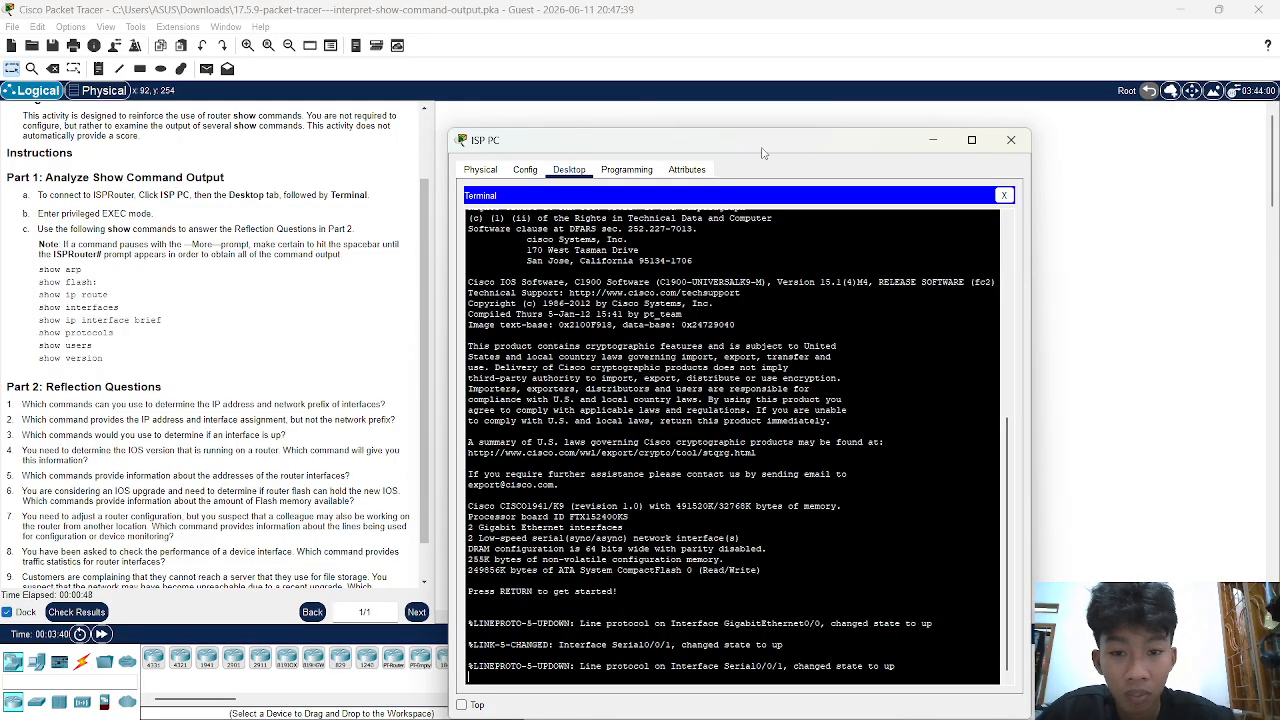
{"action": "left_click_drag", "start_coordinate": [763, 153], "coordinate": [841, 104]}
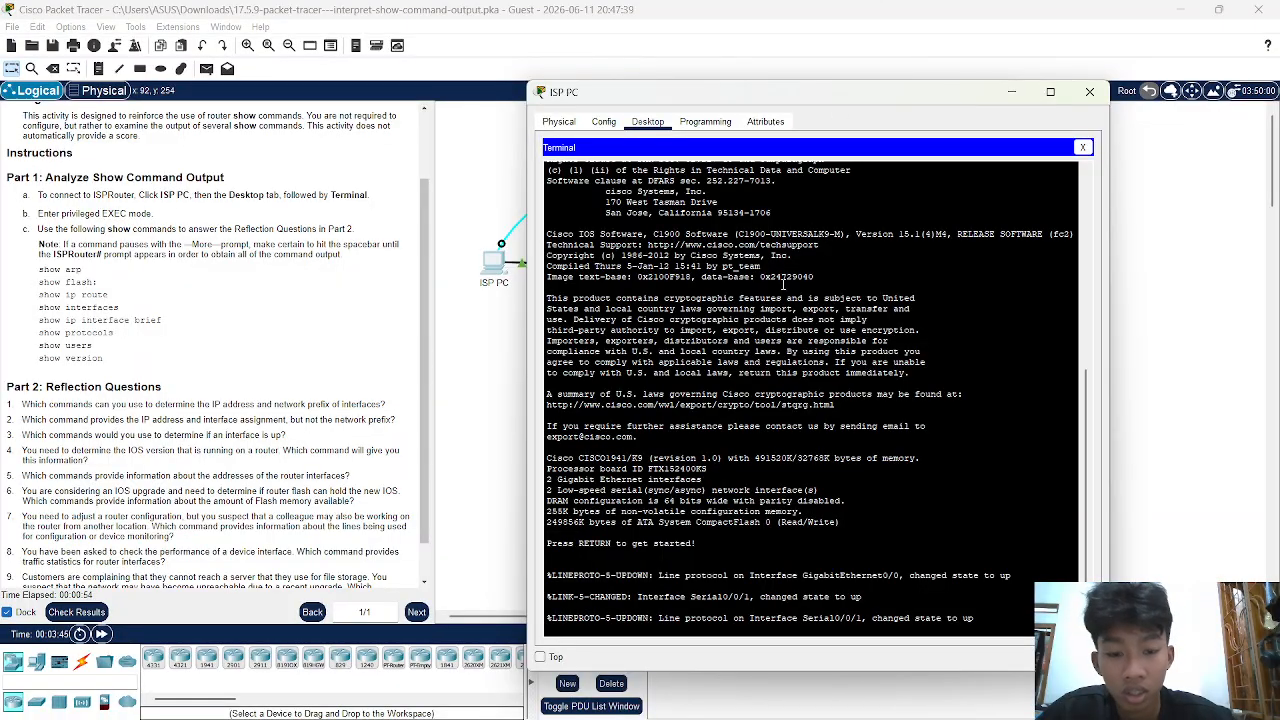
{"action": "key", "text": "Return"}
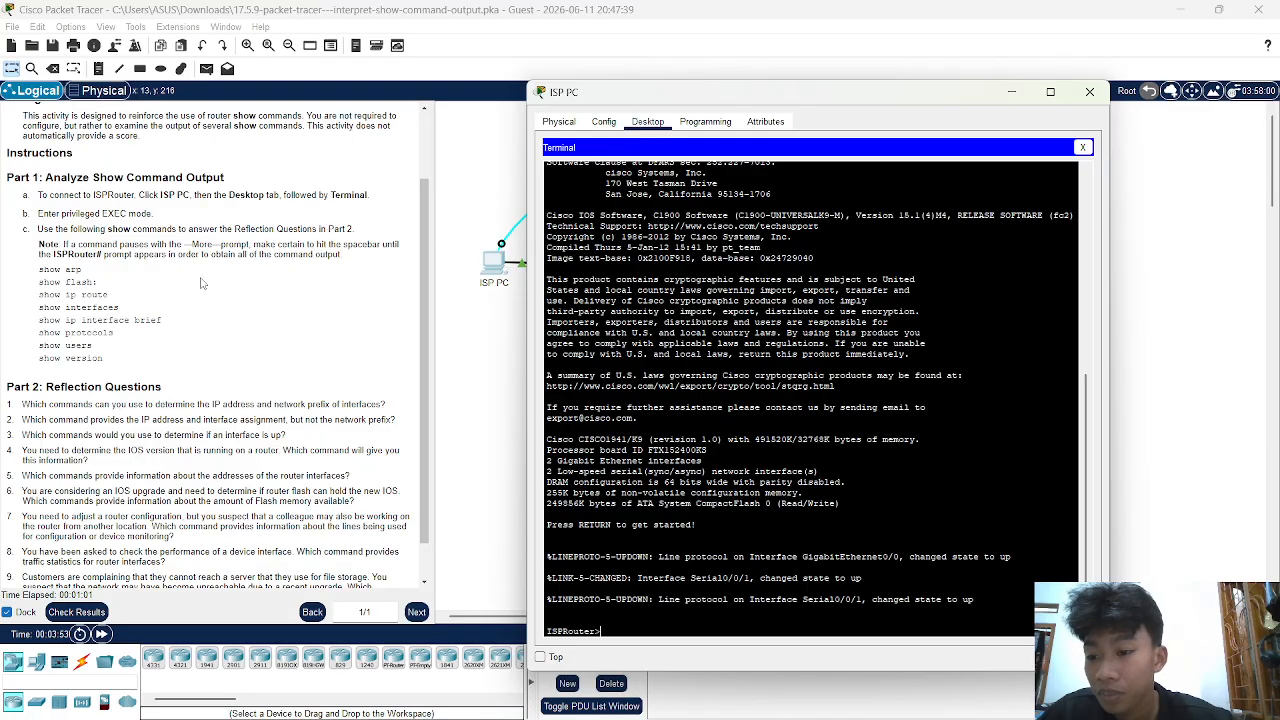
Step: Review the list of show commands in the instructions and enter privileged EXEC mode on ISPRouter with en
{"action": "scroll", "coordinate": [128, 274], "scroll_direction": "down", "scroll_amount": 1}
{"action": "scroll", "coordinate": [128, 274], "scroll_direction": "down", "scroll_amount": 1}
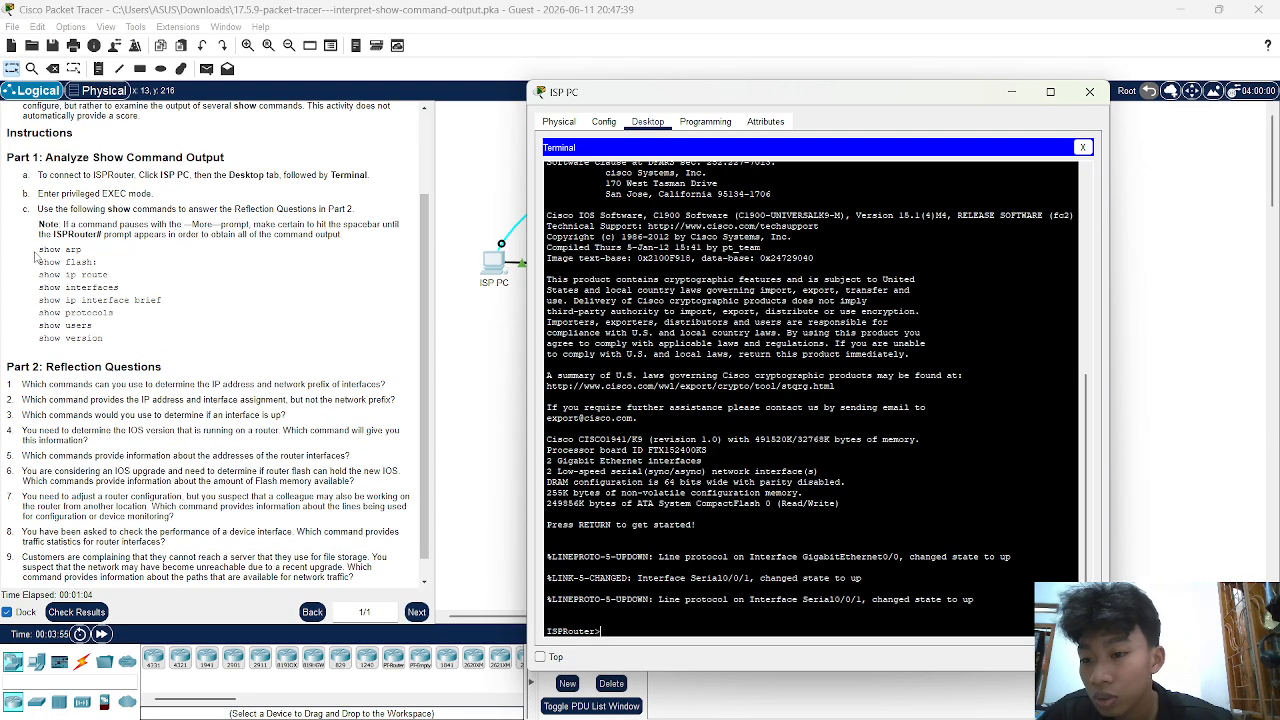
{"action": "left_click_drag", "start_coordinate": [36, 251], "coordinate": [113, 338]}
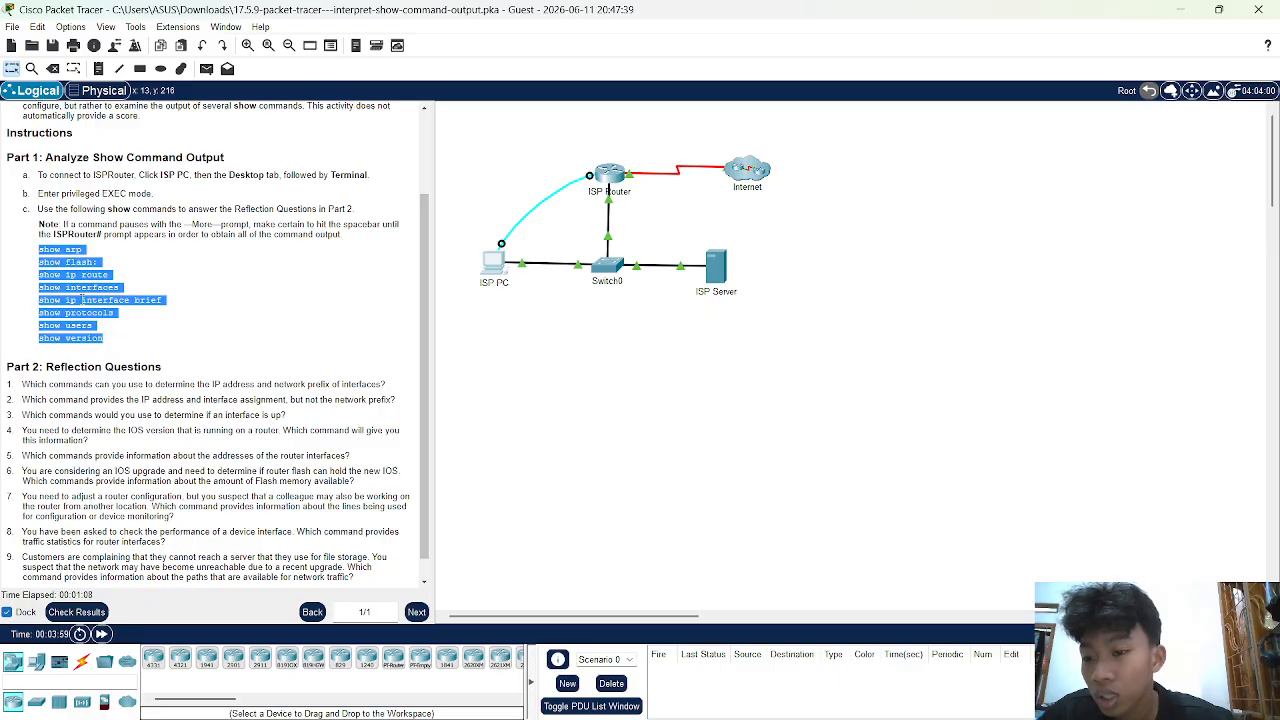
{"action": "left_click", "coordinate": [155, 260]}
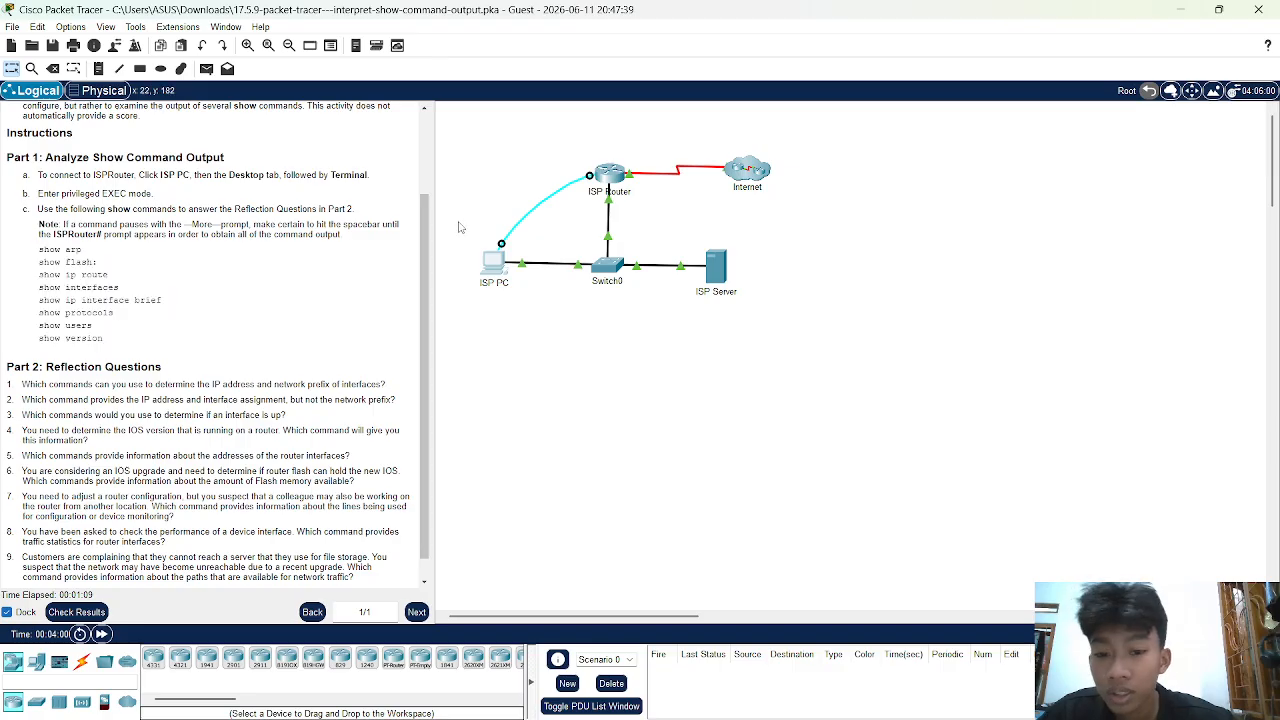
{"action": "left_click", "coordinate": [494, 263]}
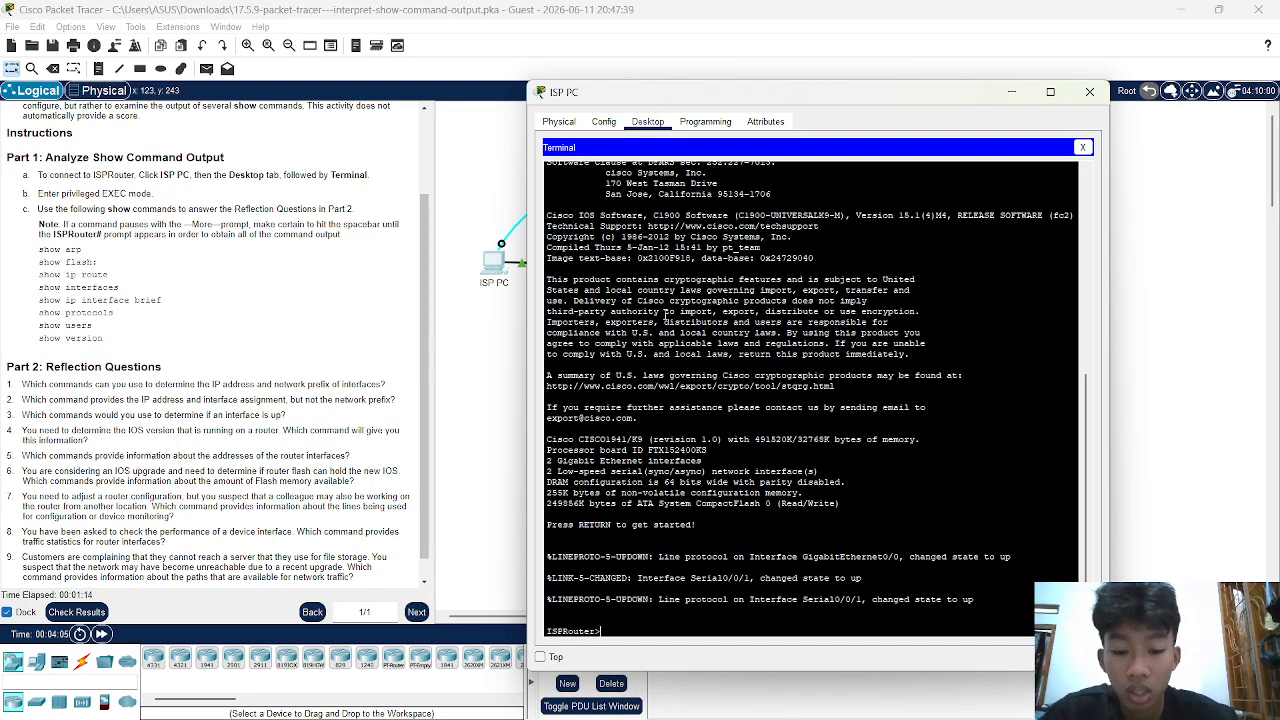
{"action": "type", "text": "en"}
{"action": "key", "text": "Return"}
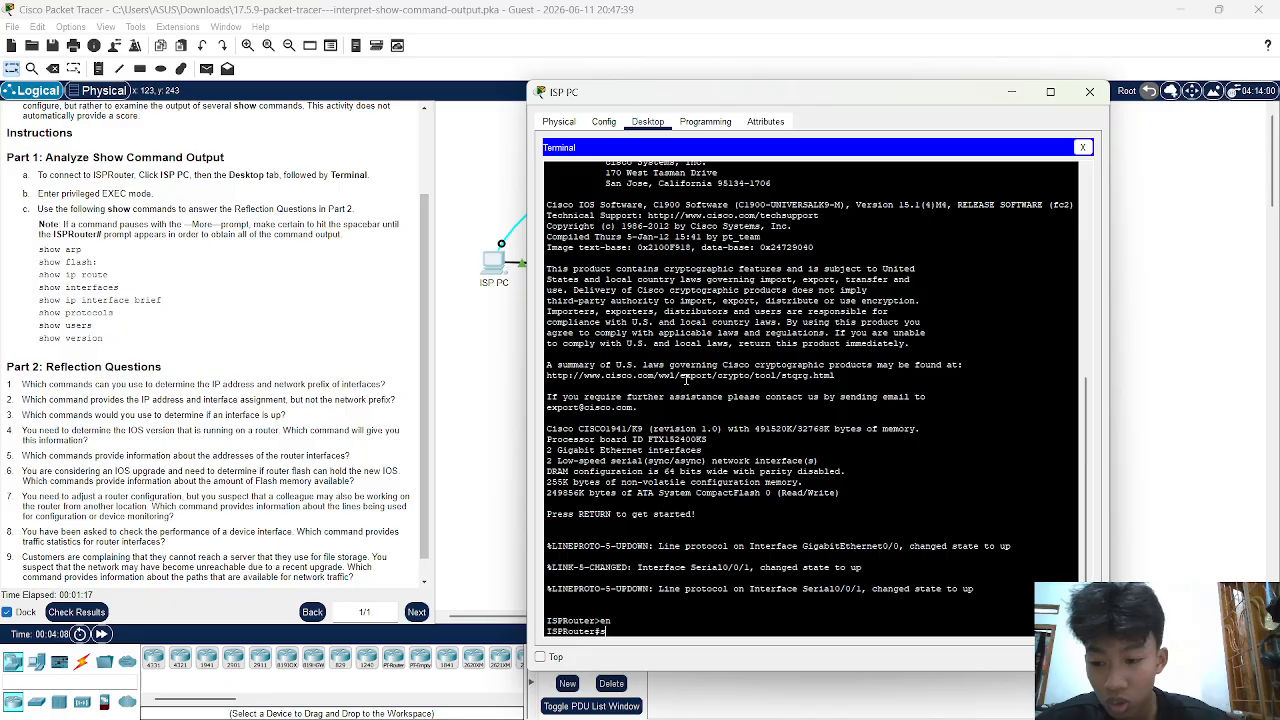
Step: Run show arp on ISPRouter and examine the IP address and hardware address in its output
{"action": "type", "text": "show "}
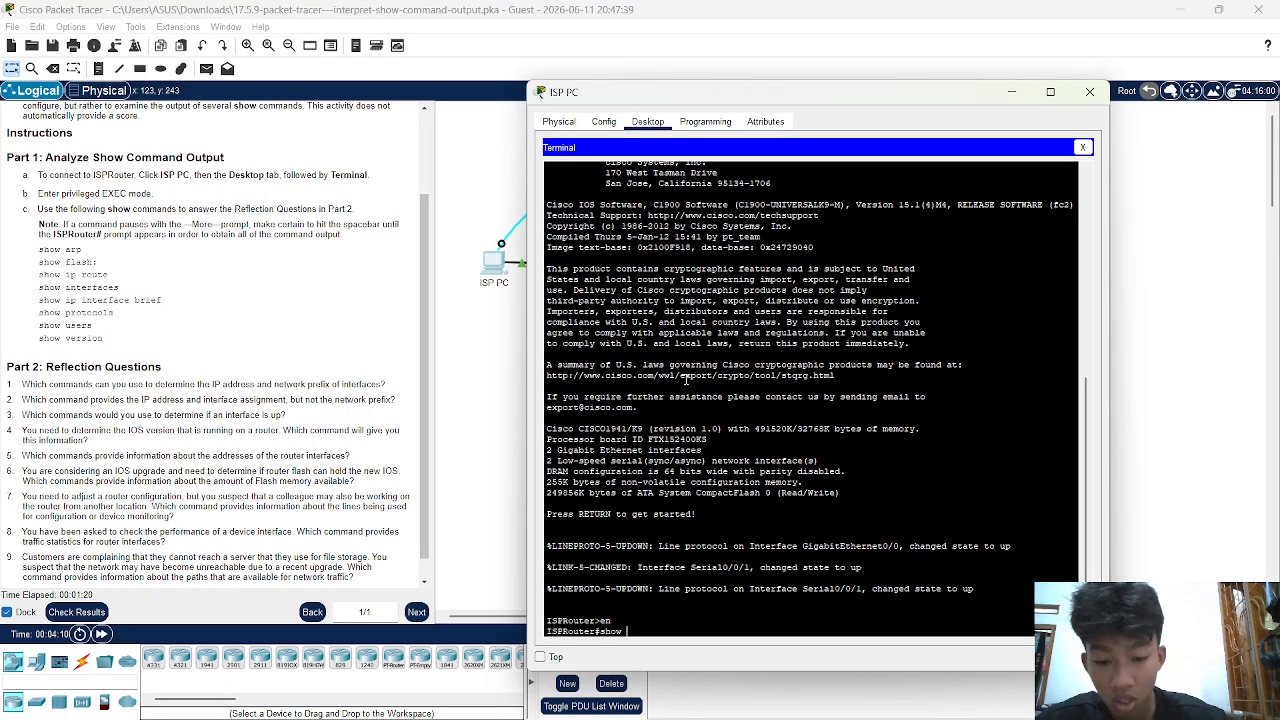
{"action": "type", "text": "arp"}
{"action": "key", "text": "Return"}
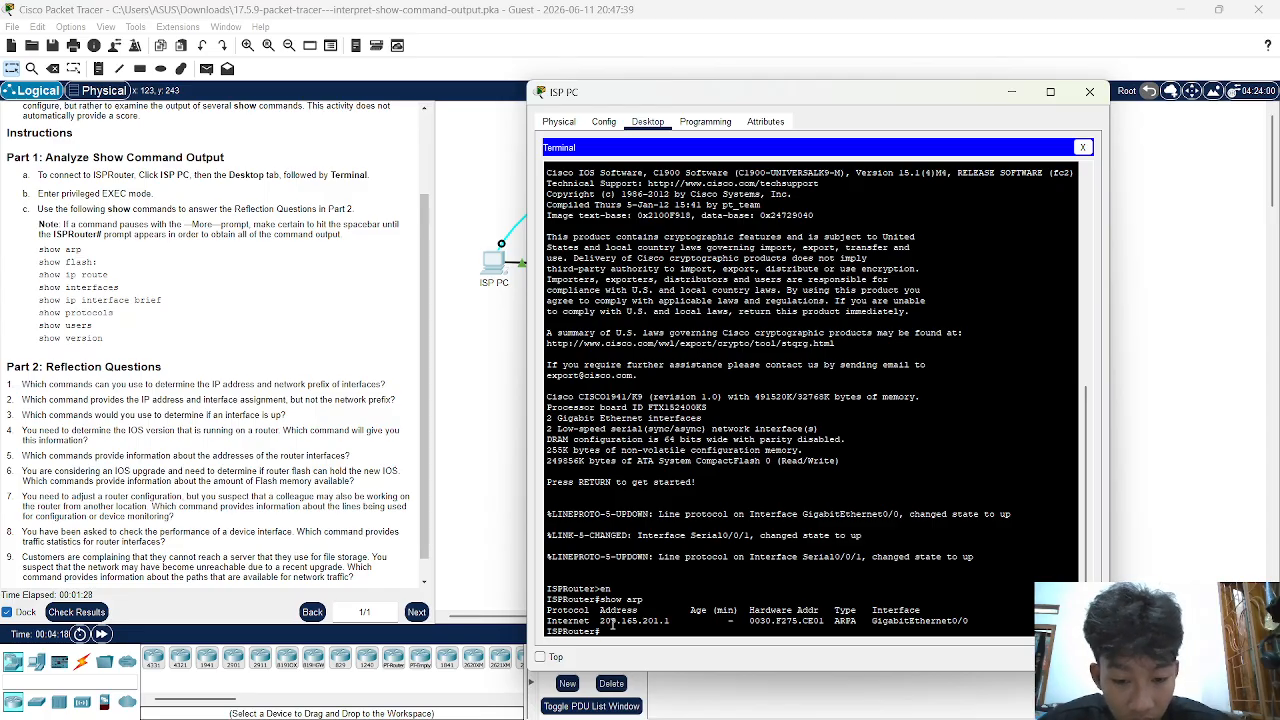
{"action": "left_click_drag", "start_coordinate": [601, 621], "coordinate": [670, 621]}
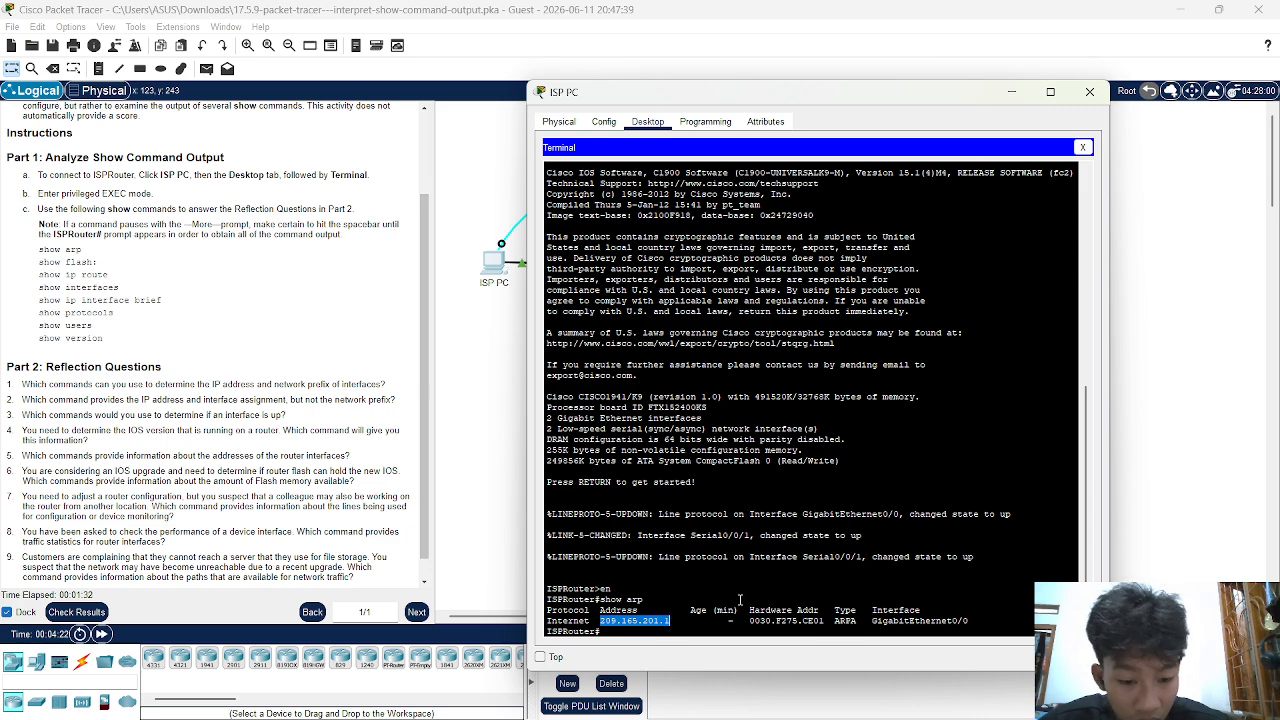
{"action": "scroll", "coordinate": [717, 580], "scroll_direction": "down", "scroll_amount": 1}
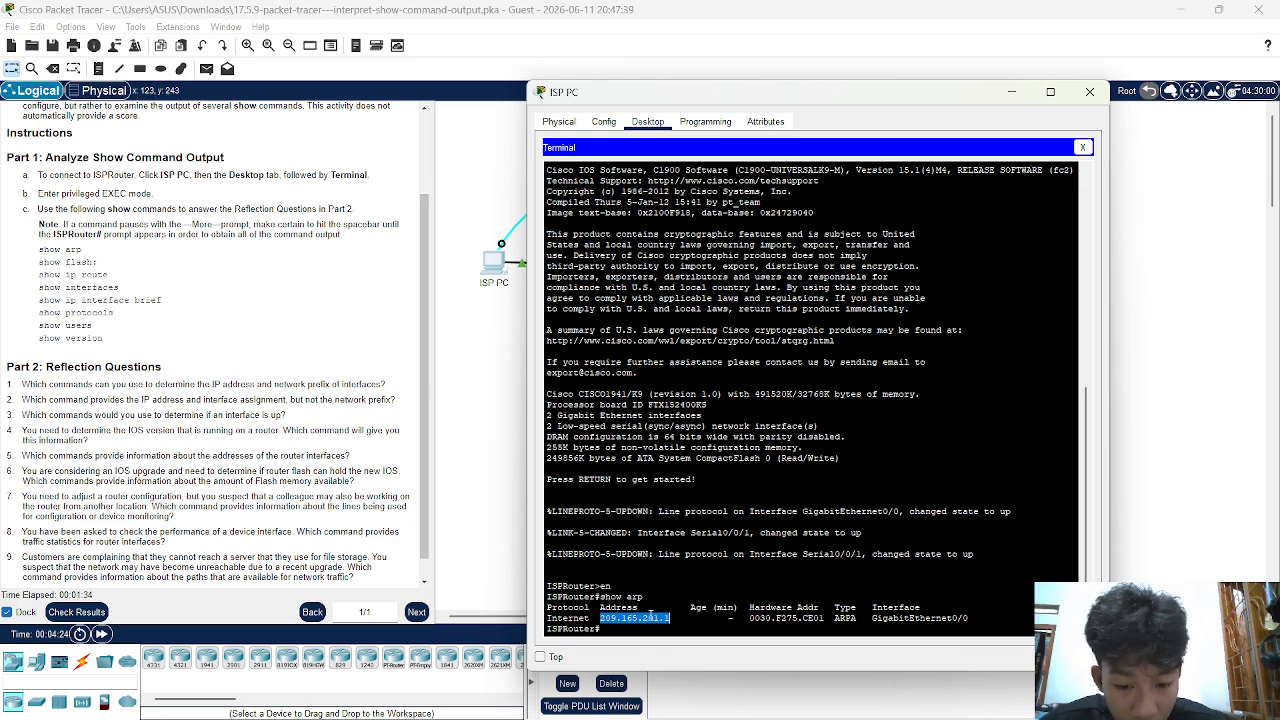
{"action": "left_click", "coordinate": [702, 608]}
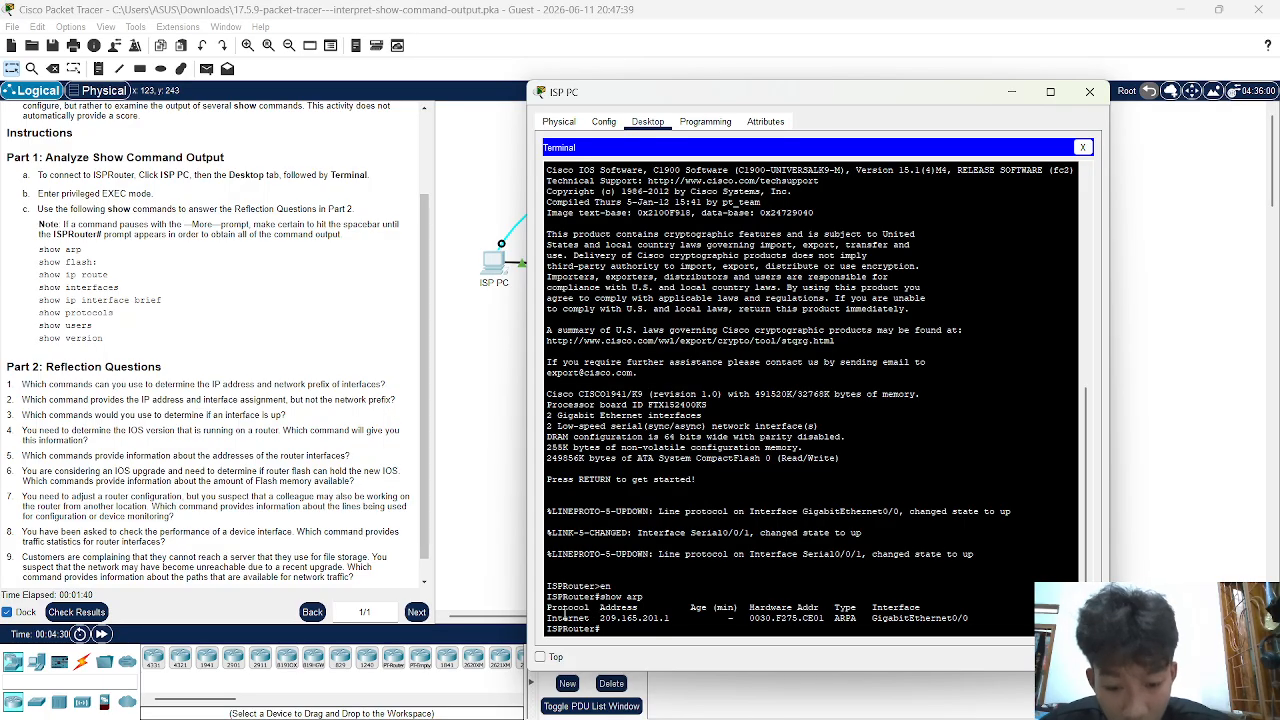
{"action": "left_click_drag", "start_coordinate": [547, 607], "coordinate": [669, 620]}
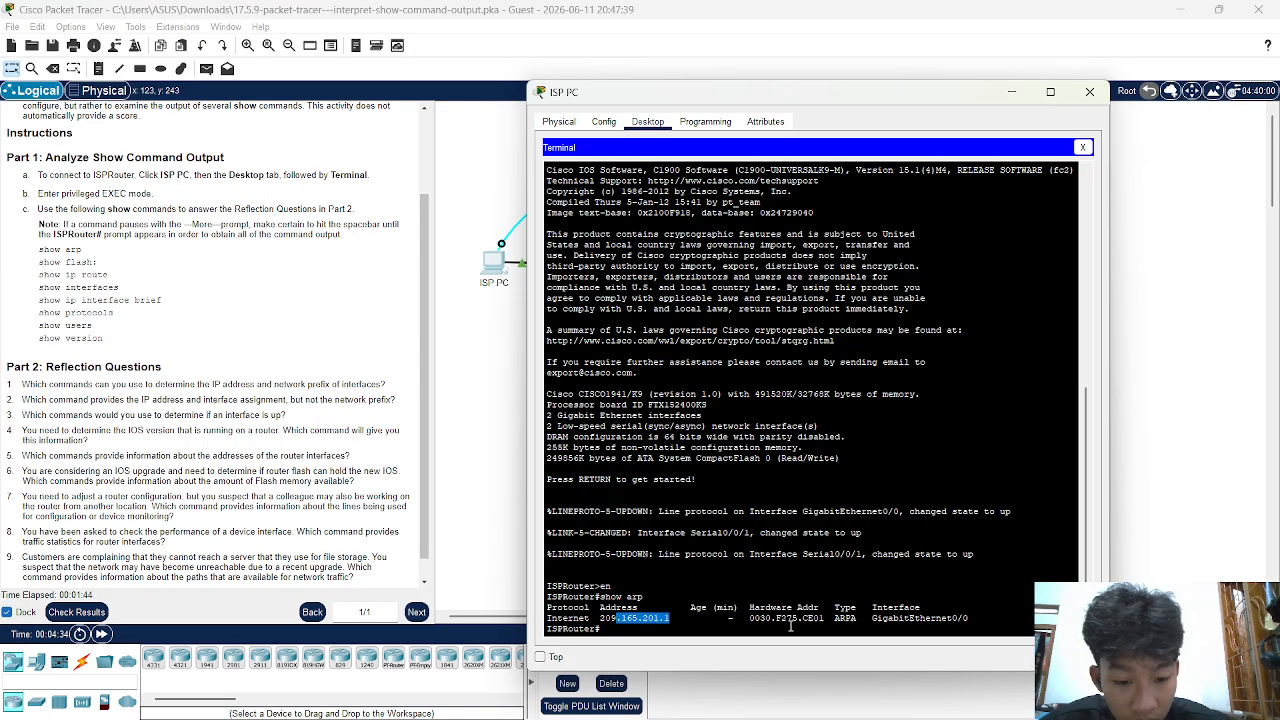
{"action": "double_click", "coordinate": [757, 619]}
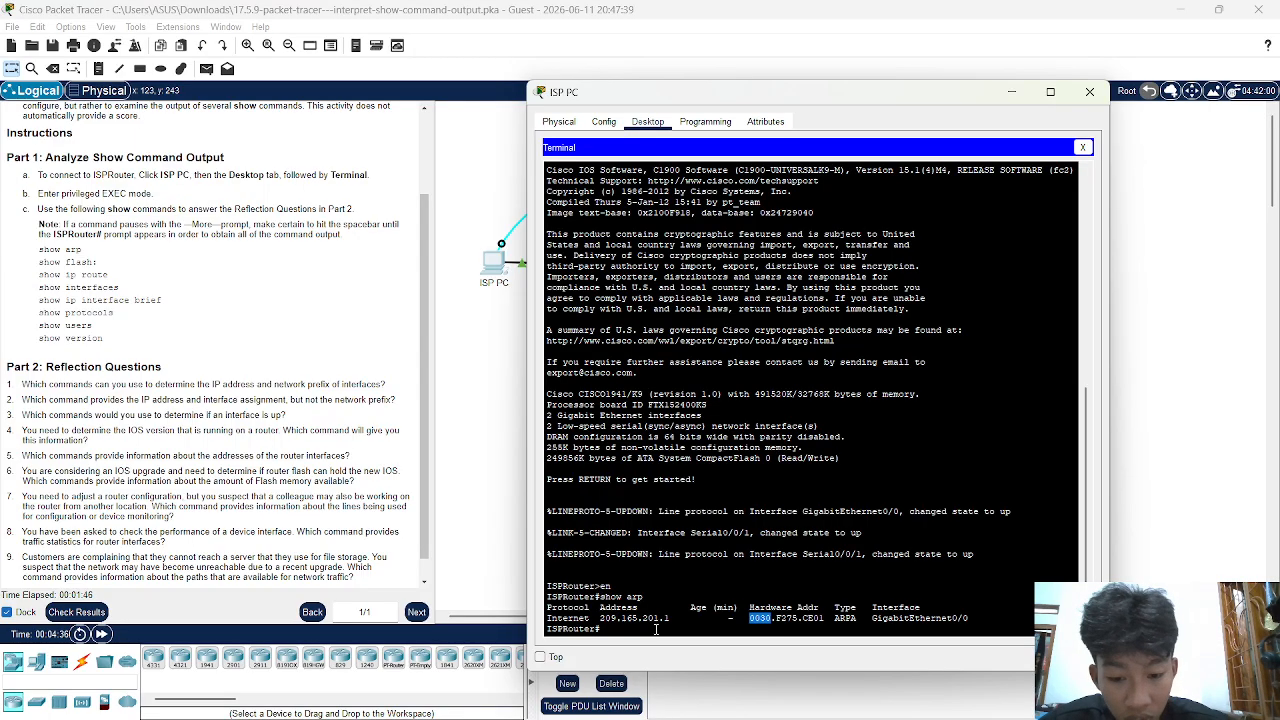
Step: Run show flash: on ISPRouter to display the contents of its flash memory
{"action": "left_click", "coordinate": [597, 629]}
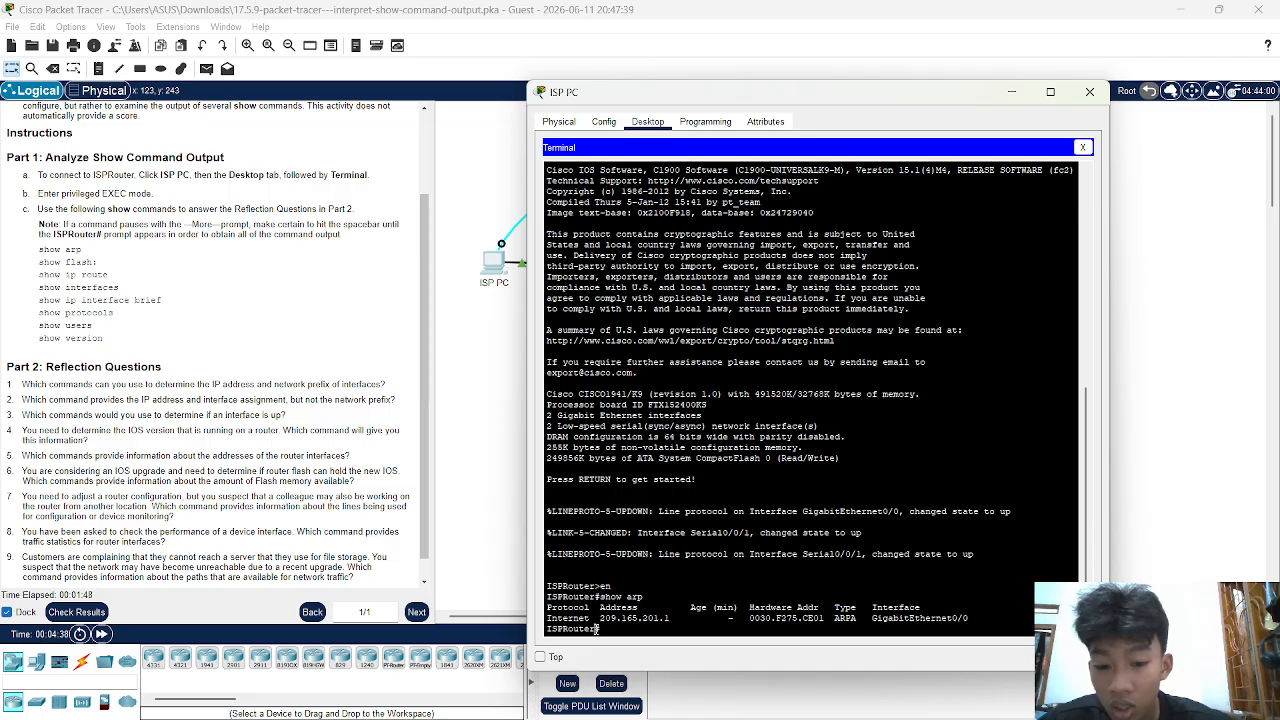
{"action": "type", "text": "show "}
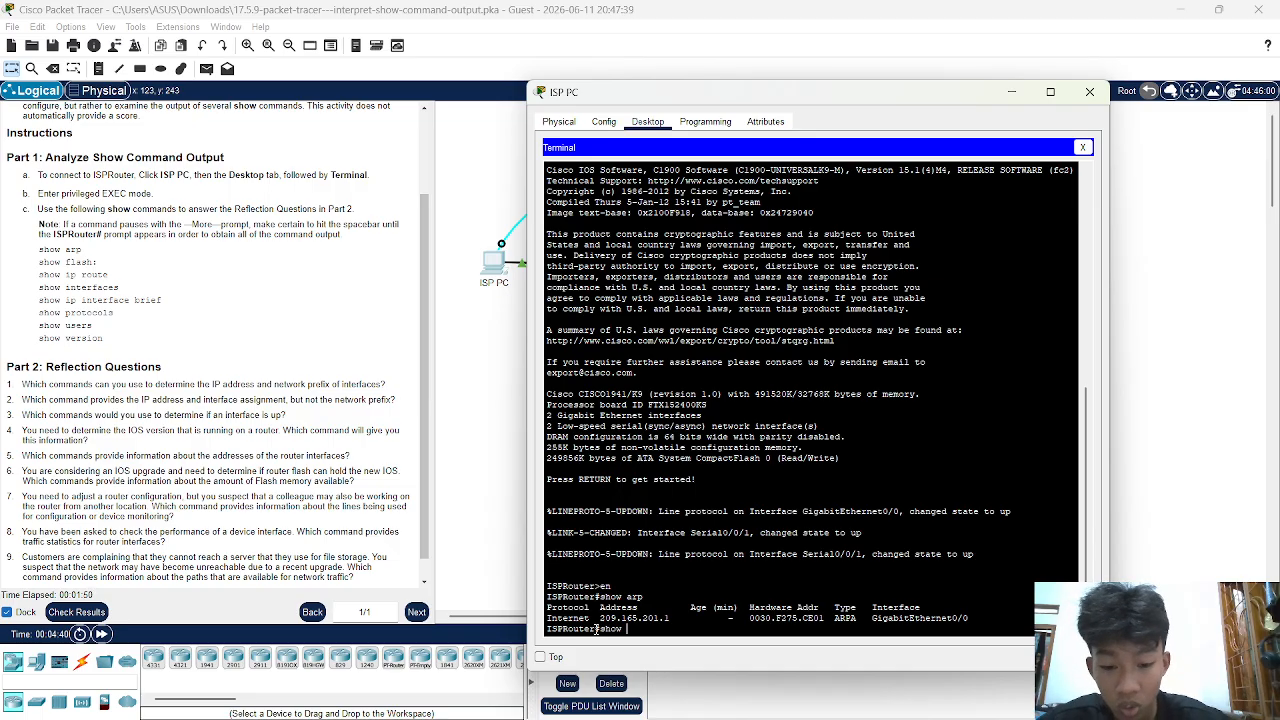
{"action": "type", "text": "flas"}
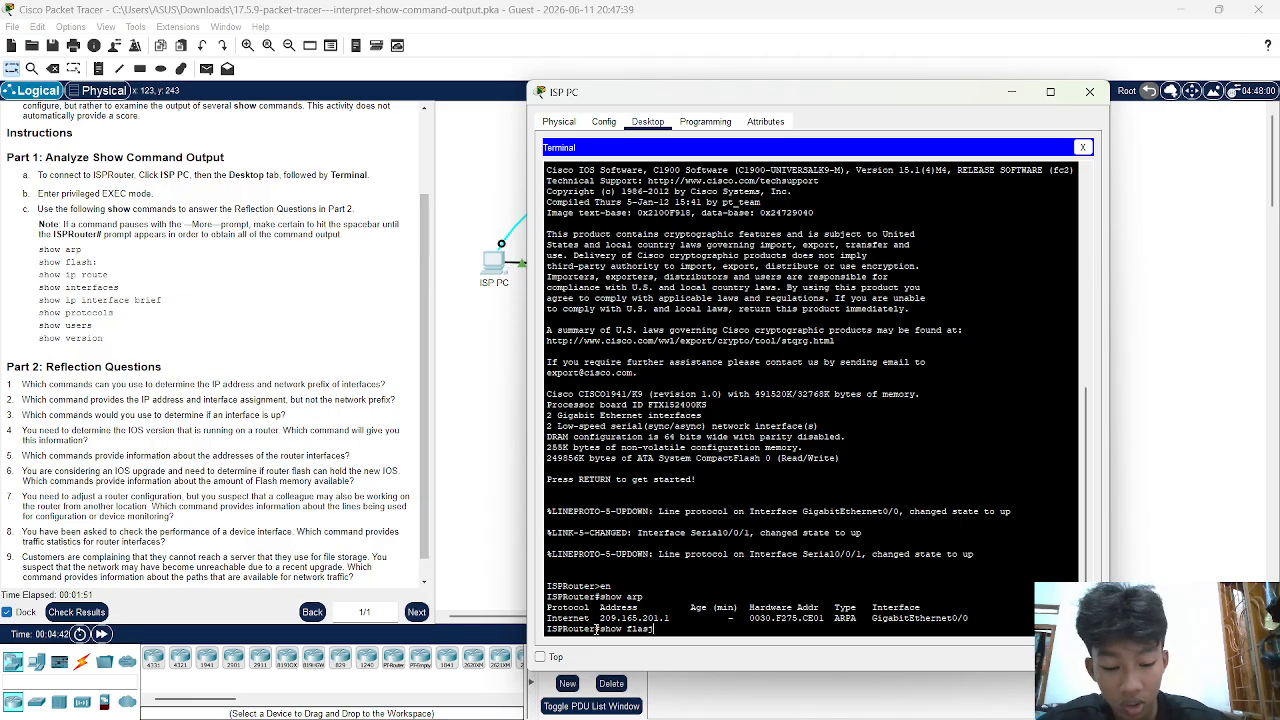
{"action": "type", "text": "h:"}
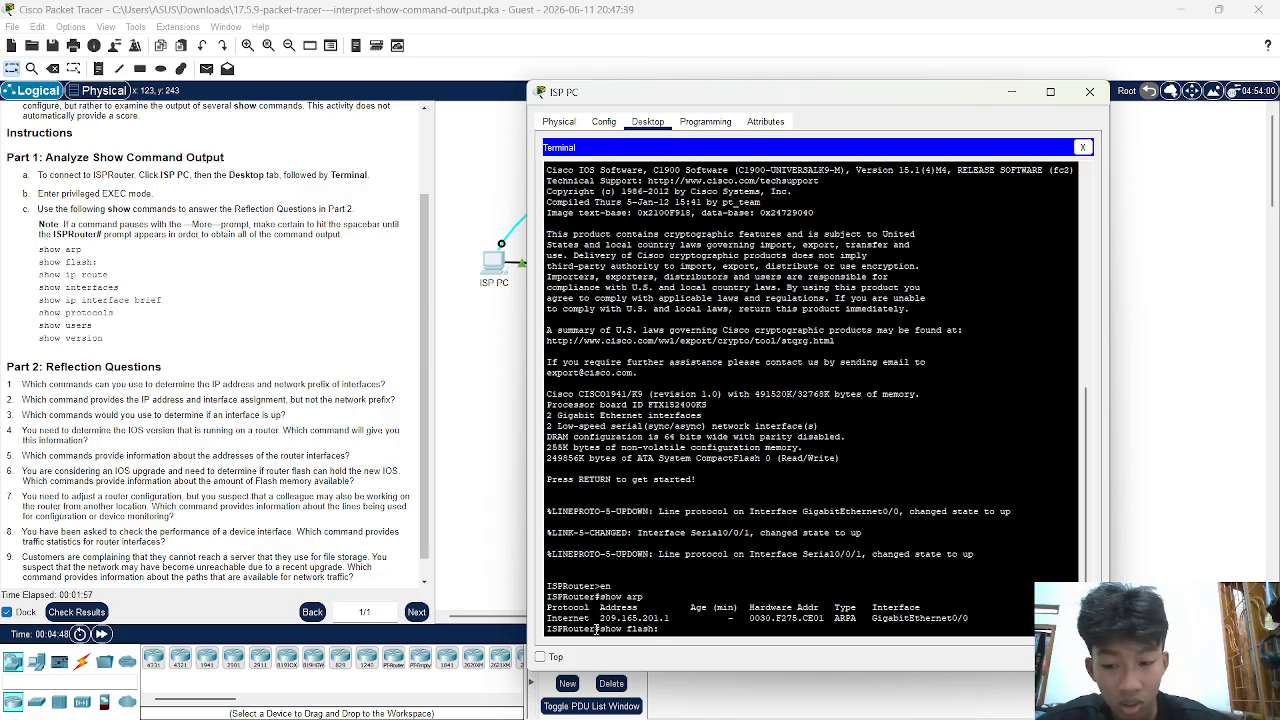
{"action": "key", "text": "Return"}
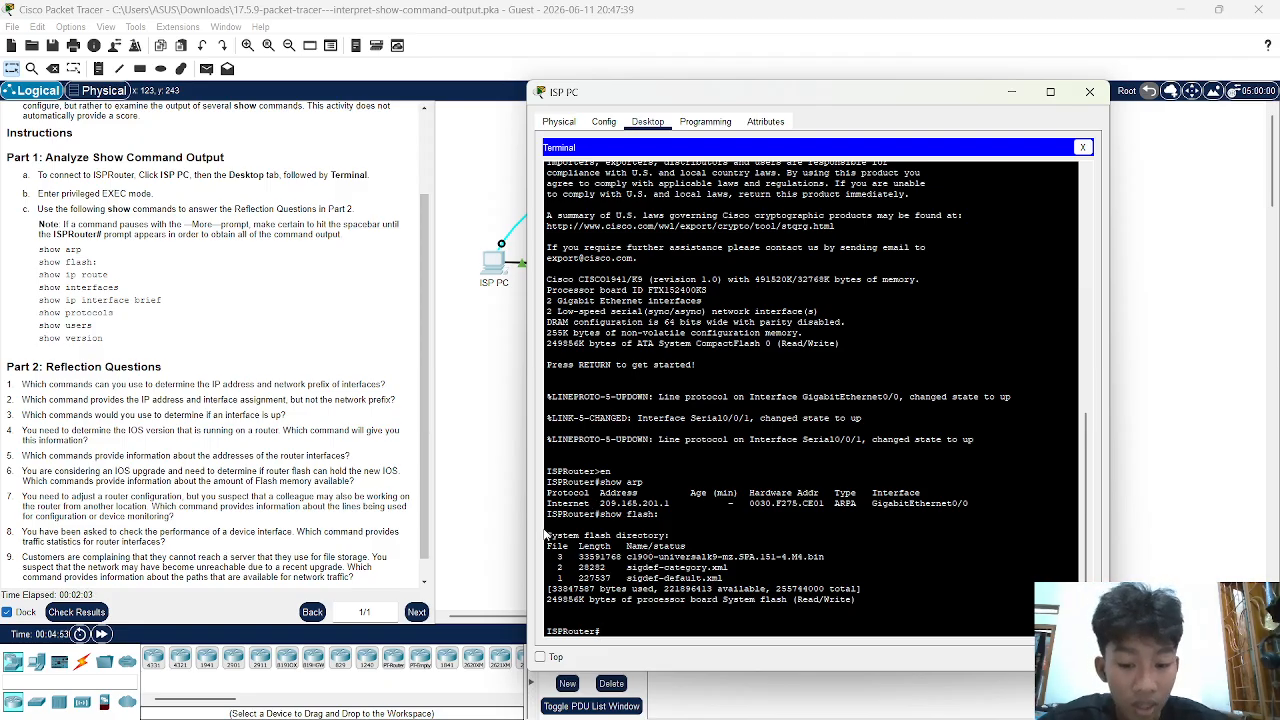
Step: Run show ip route on ISPRouter and examine the route codes, gateway of last resort line and subnetted network entries
{"action": "left_click", "coordinate": [606, 627]}
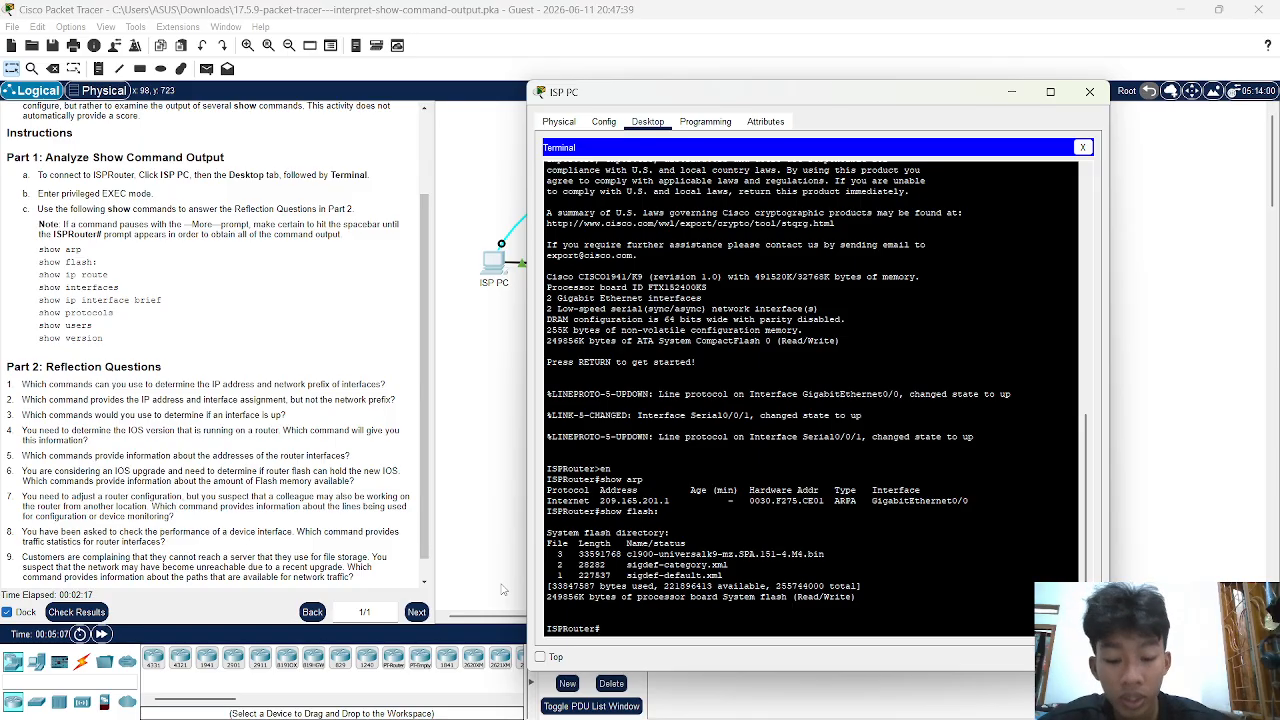
{"action": "type", "text": "sh"}
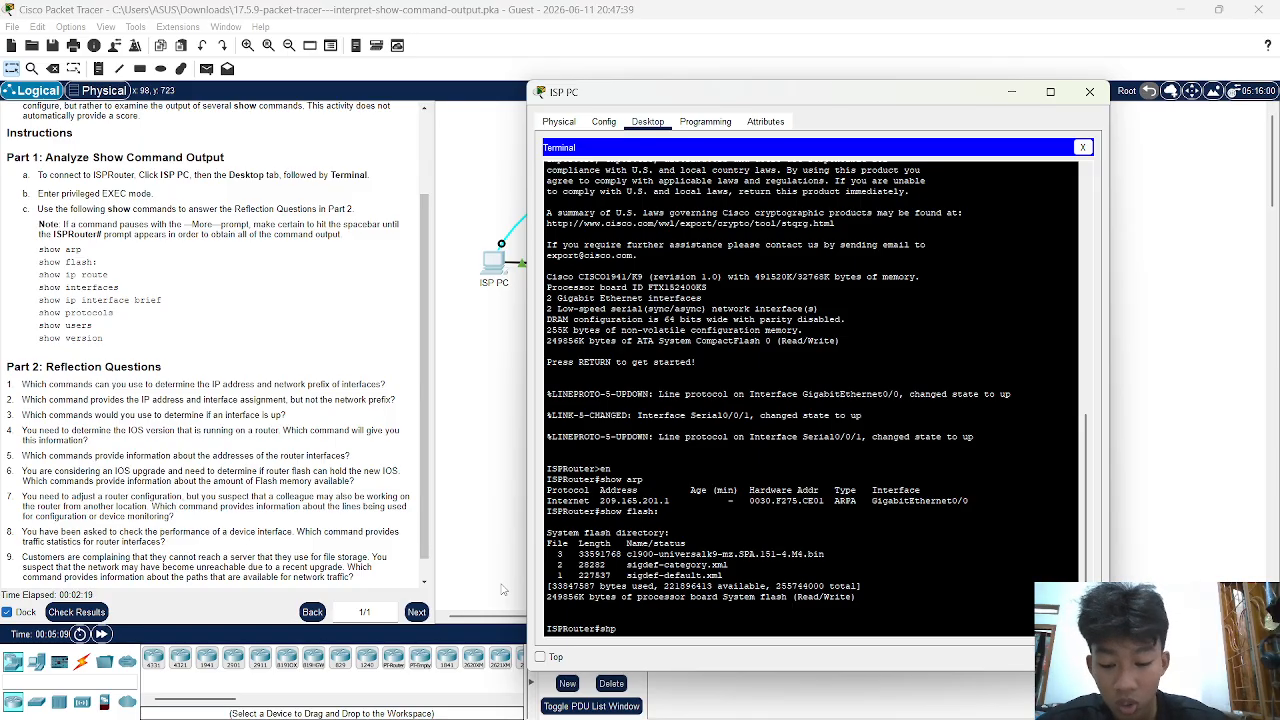
{"action": "type", "text": "ow"}
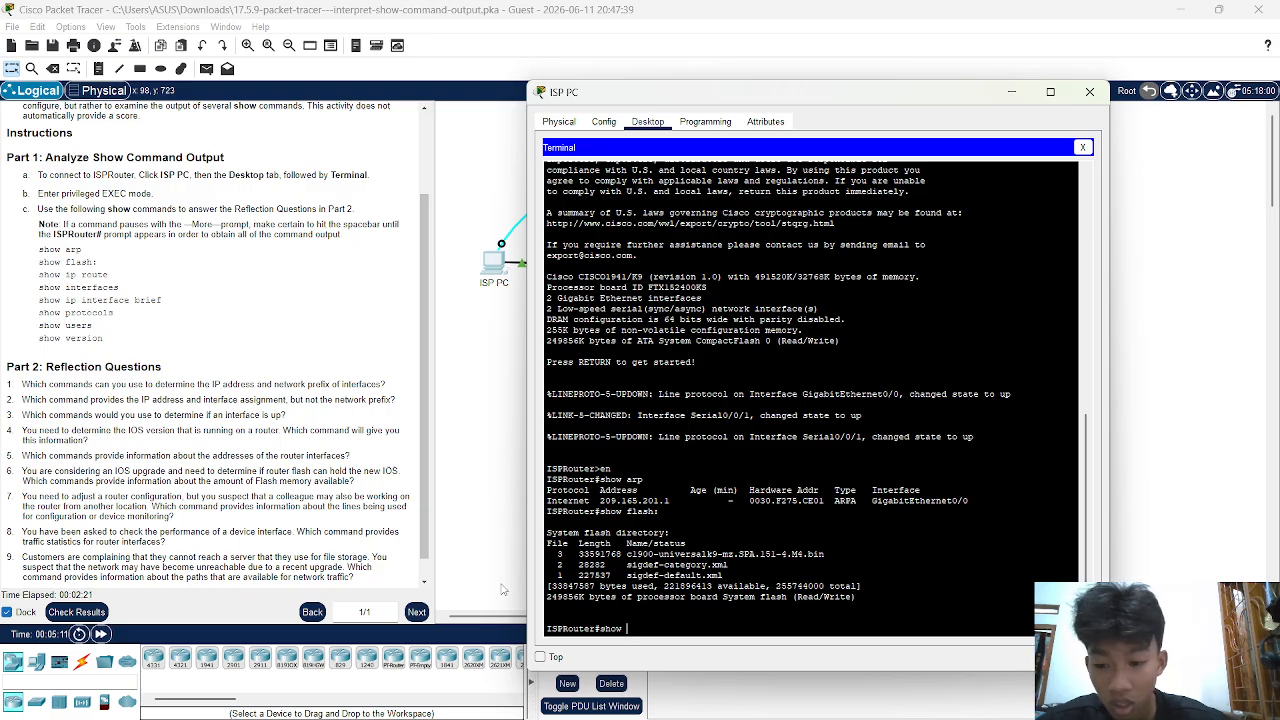
{"action": "type", "text": " ip r"}
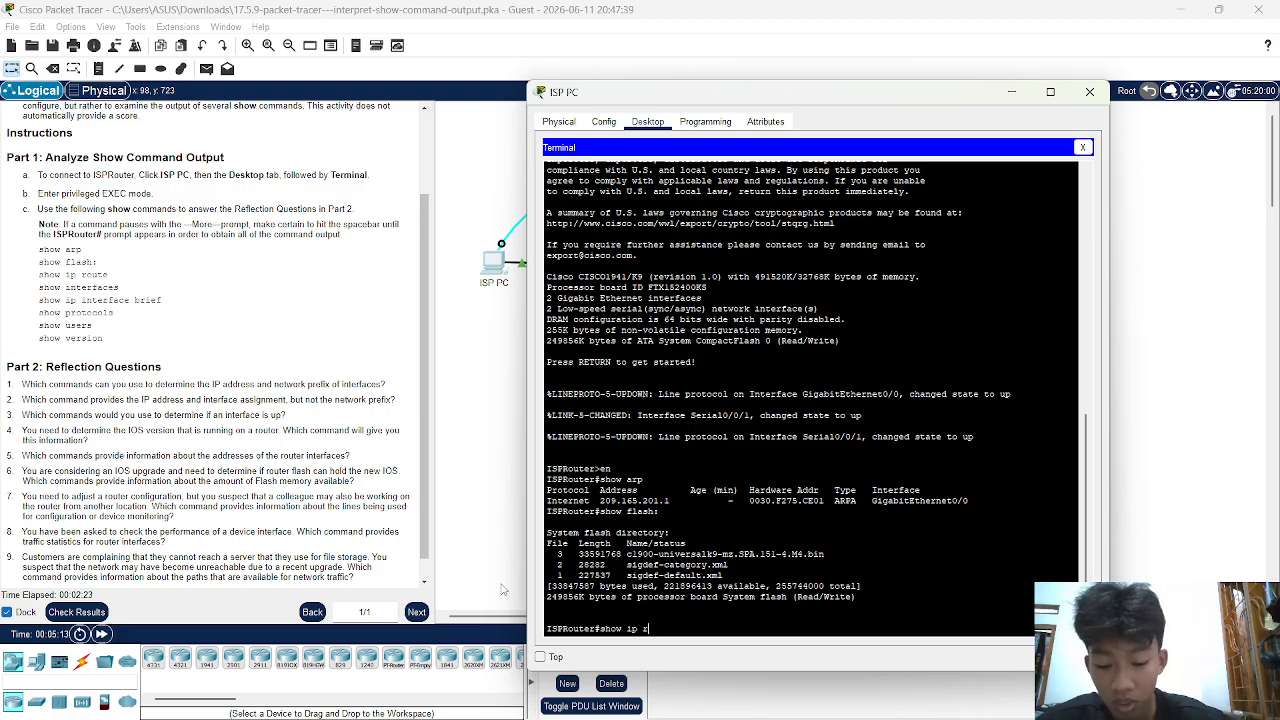
{"action": "type", "text": "oute"}
{"action": "key", "text": "Return"}
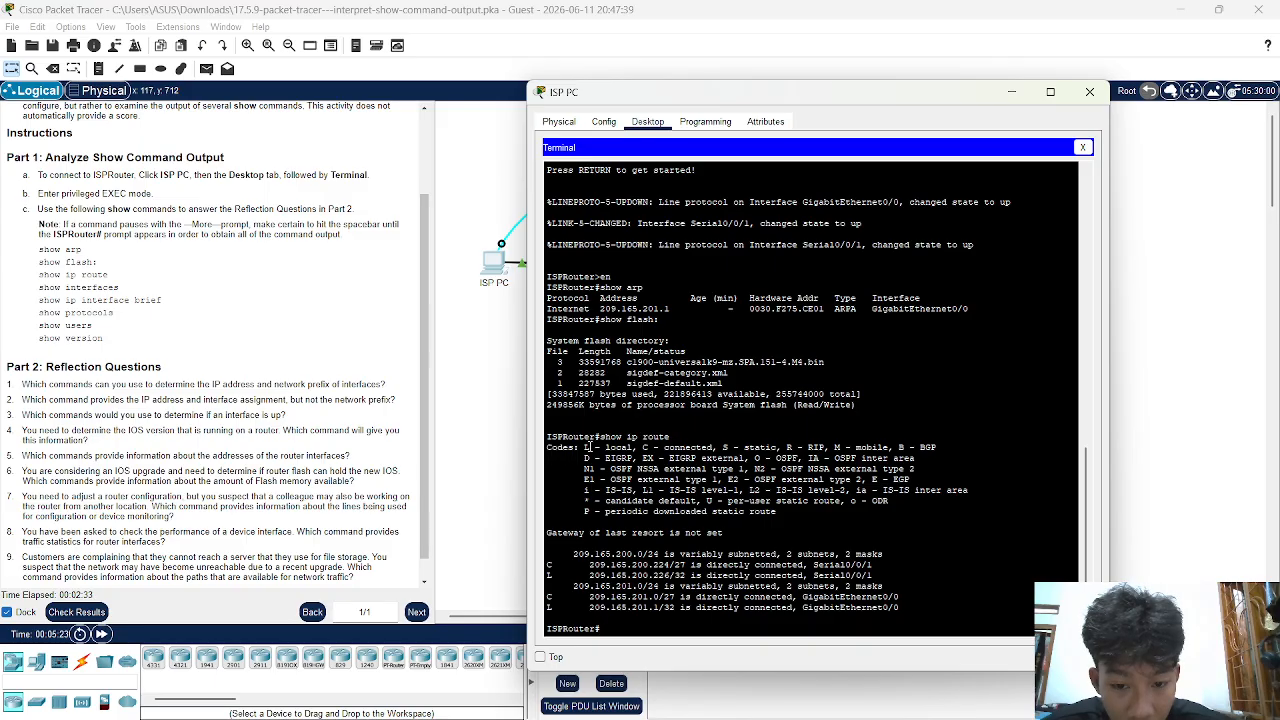
{"action": "left_click_drag", "start_coordinate": [560, 447], "coordinate": [816, 530]}
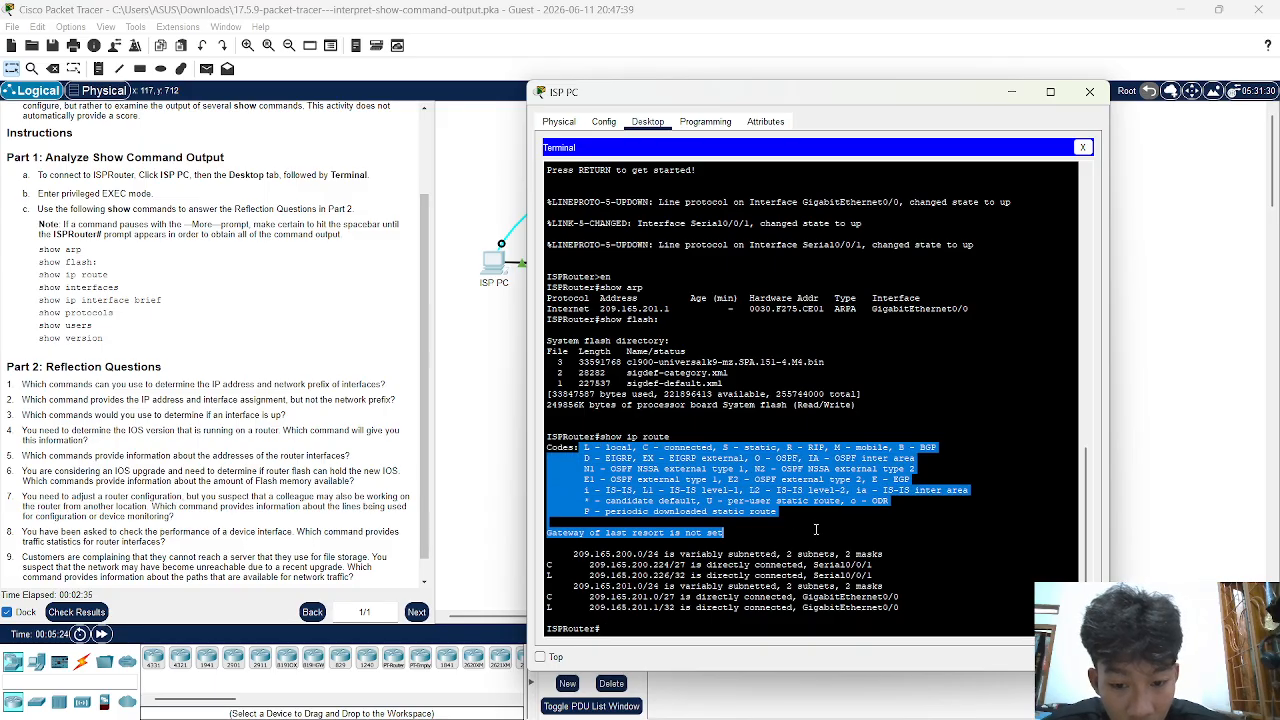
{"action": "left_click", "coordinate": [700, 532]}
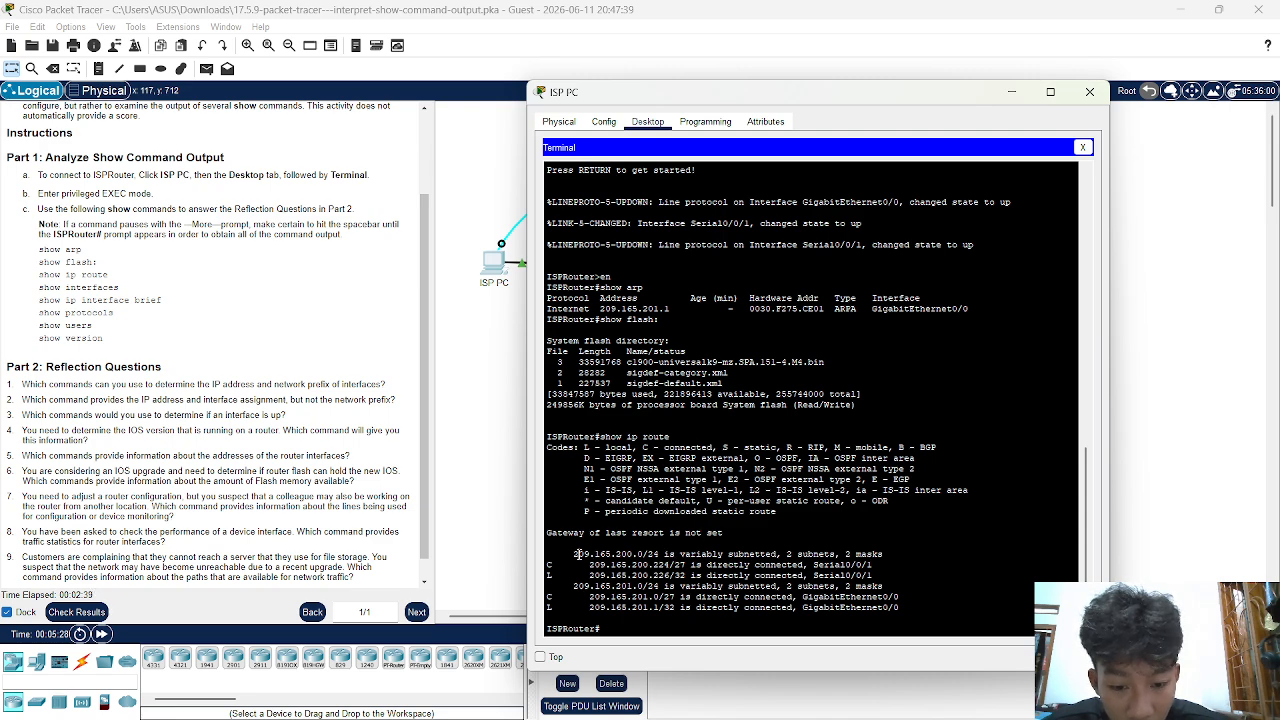
{"action": "left_click_drag", "start_coordinate": [578, 553], "coordinate": [884, 554]}
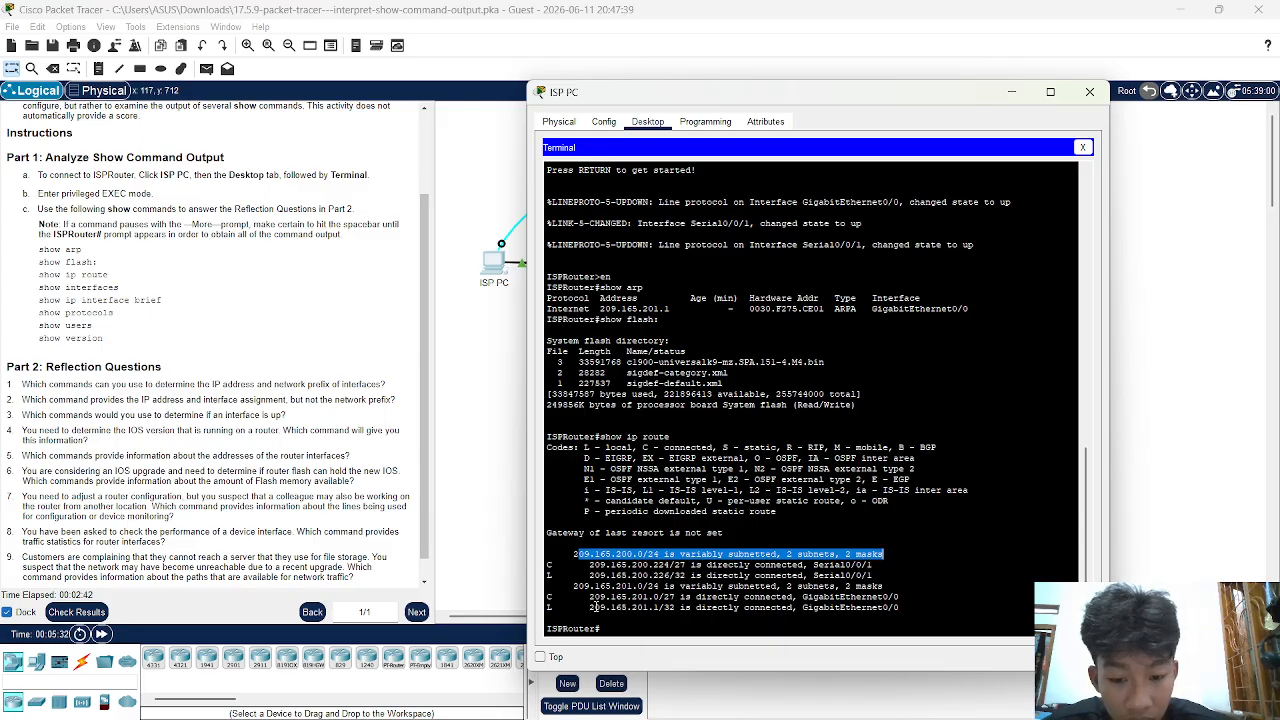
{"action": "left_click", "coordinate": [645, 652]}
Step: Run show ip interface brief on ISPRouter and examine the Method and Status columns for its interfaces
{"action": "left_click", "coordinate": [636, 625]}
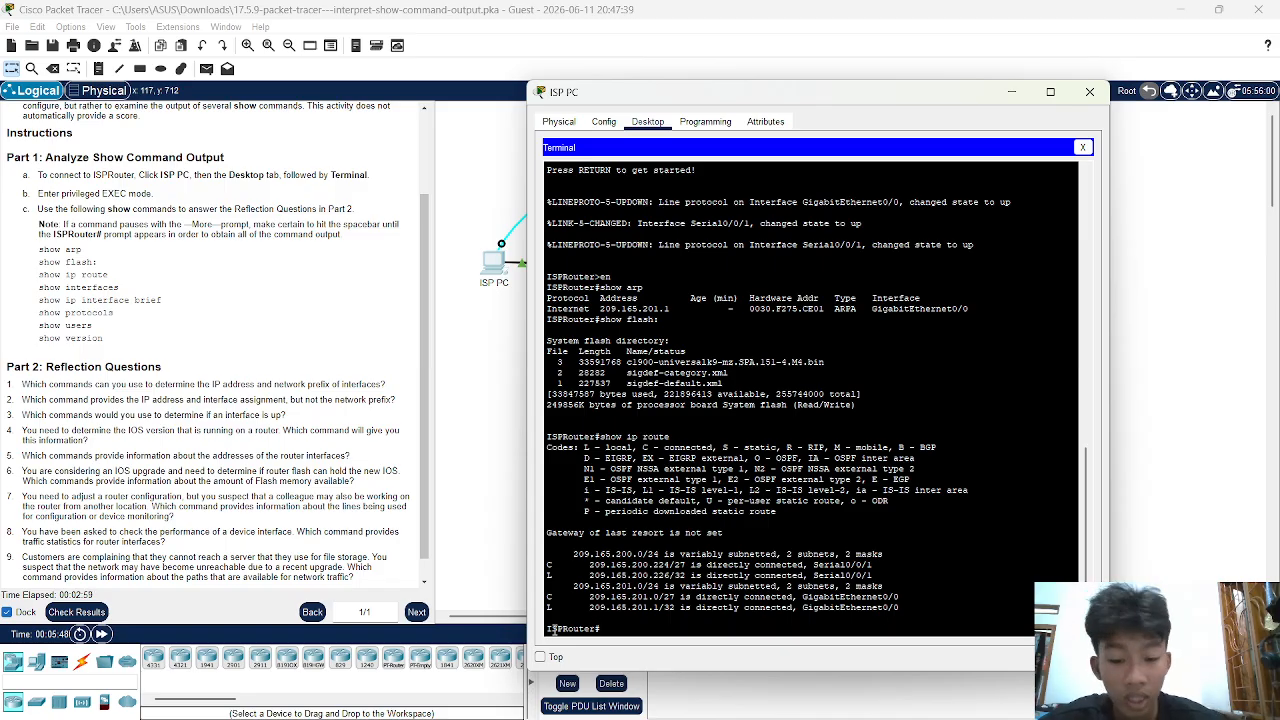
{"action": "type", "text": "show "}
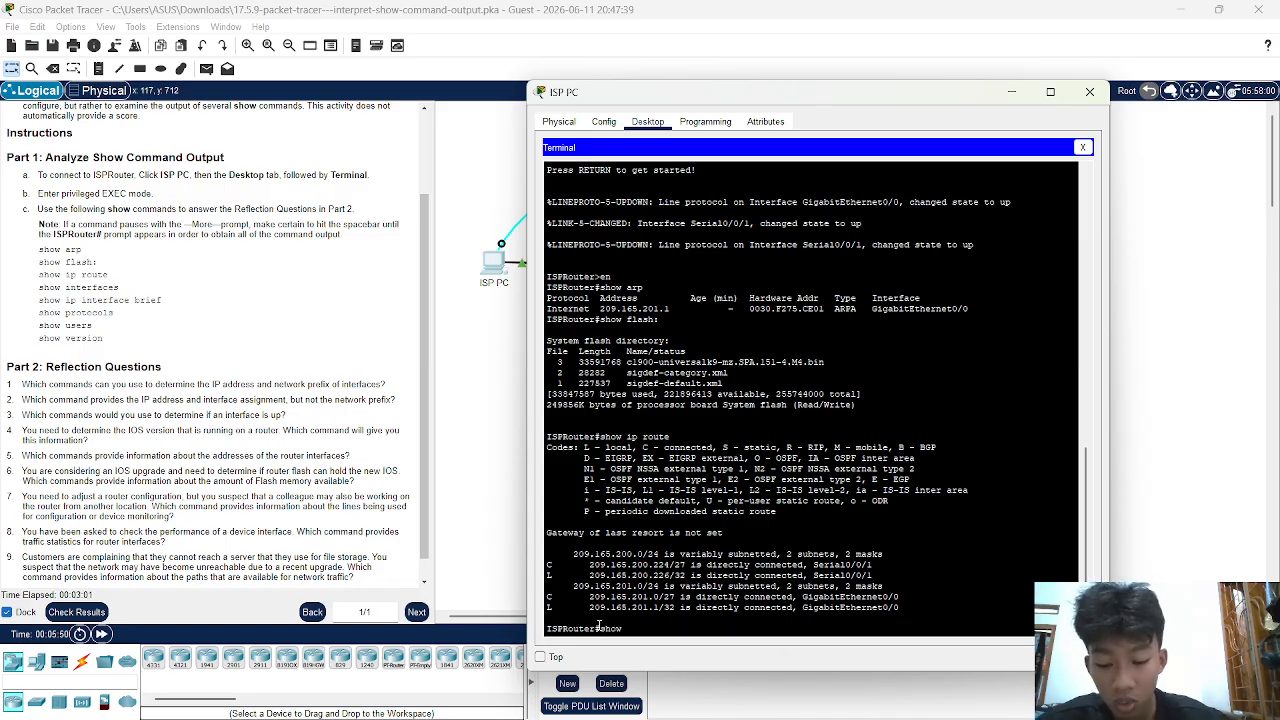
{"action": "type", "text": "ip i"}
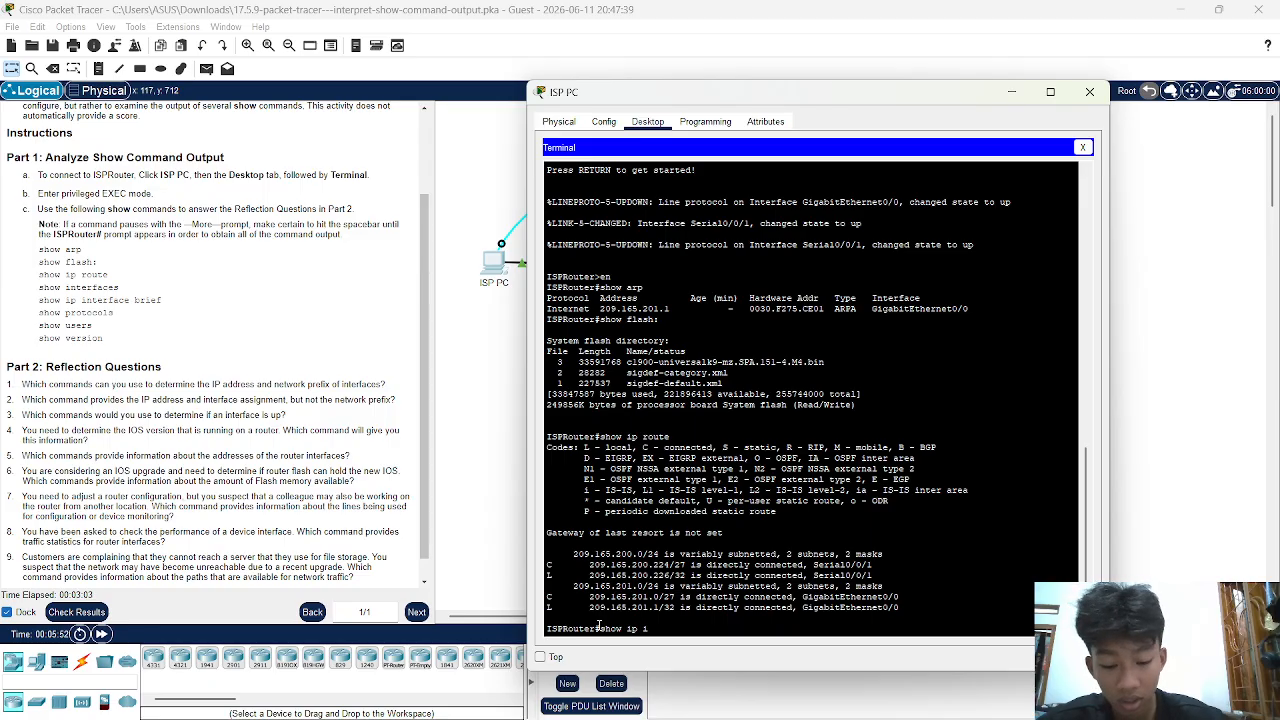
{"action": "type", "text": "ntr"}
{"action": "key", "text": "Tab"}
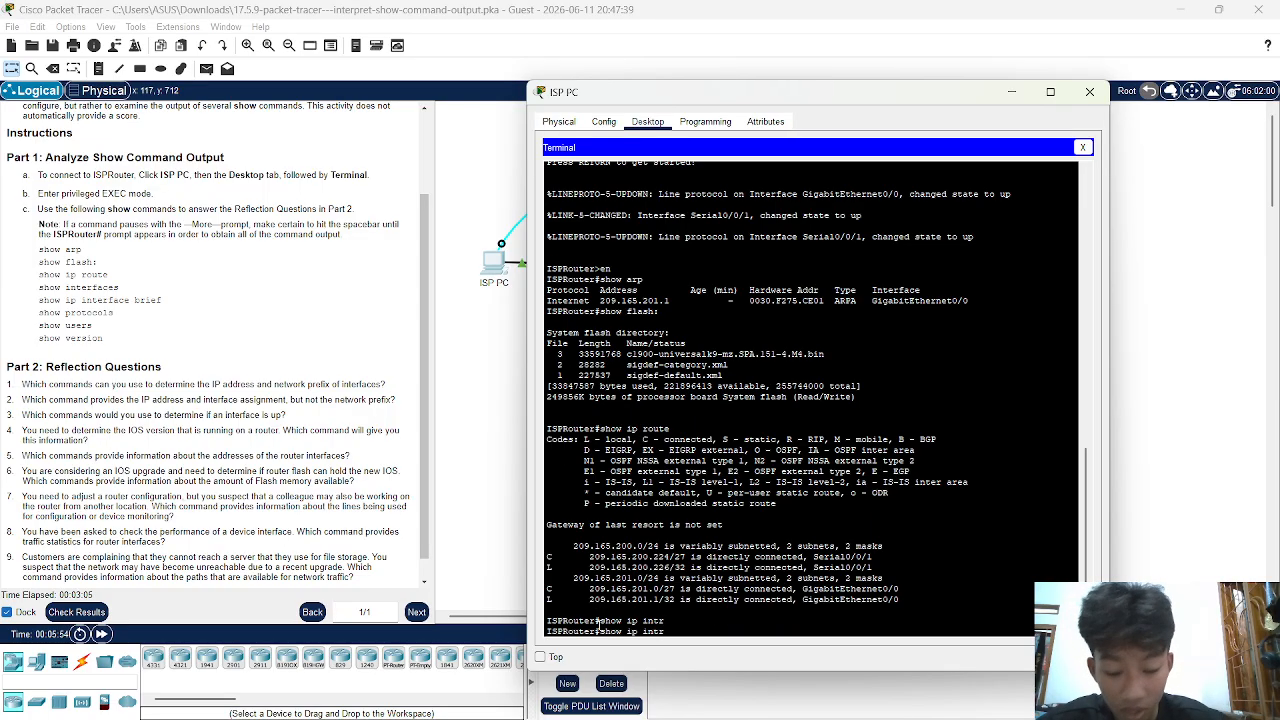
{"action": "key", "text": "BackSpace"}
{"action": "key", "text": "Tab"}
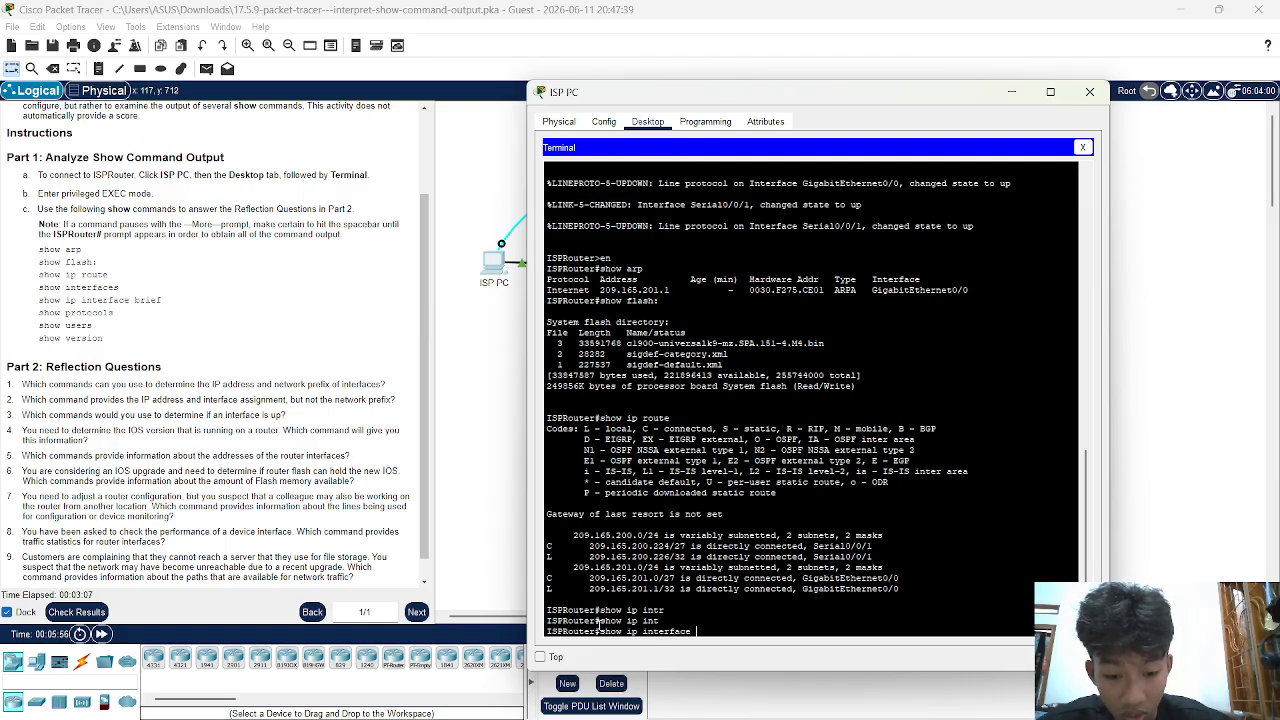
{"action": "type", "text": "b"}
{"action": "key", "text": "Tab"}
{"action": "key", "text": "Return"}
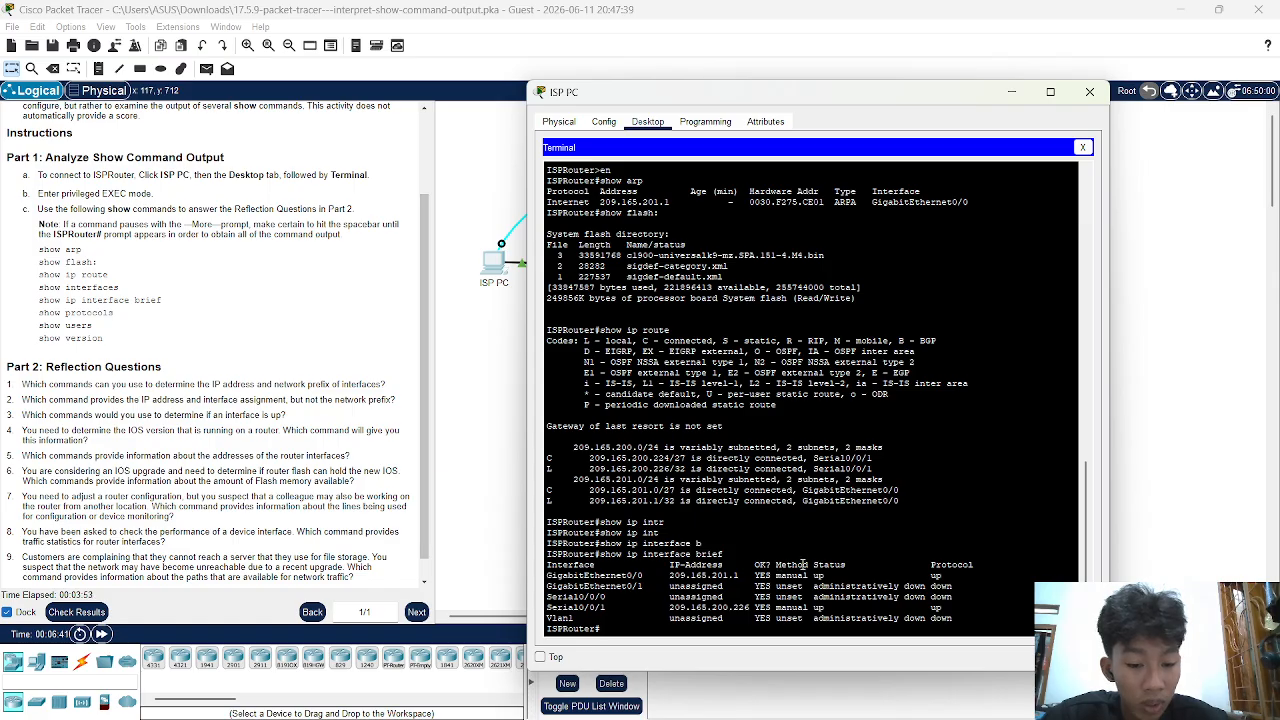
{"action": "left_click_drag", "start_coordinate": [776, 575], "coordinate": [804, 577]}
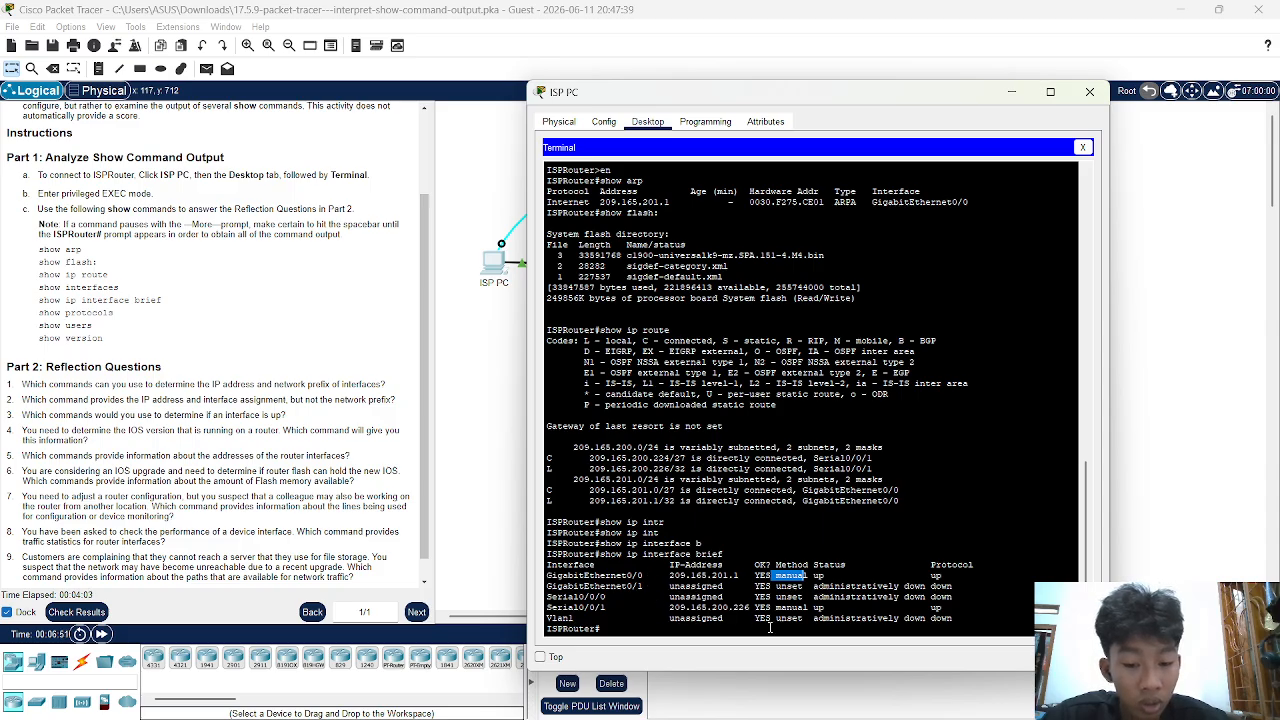
{"action": "left_click_drag", "start_coordinate": [846, 566], "coordinate": [825, 573]}
{"action": "left_click", "coordinate": [958, 592]}
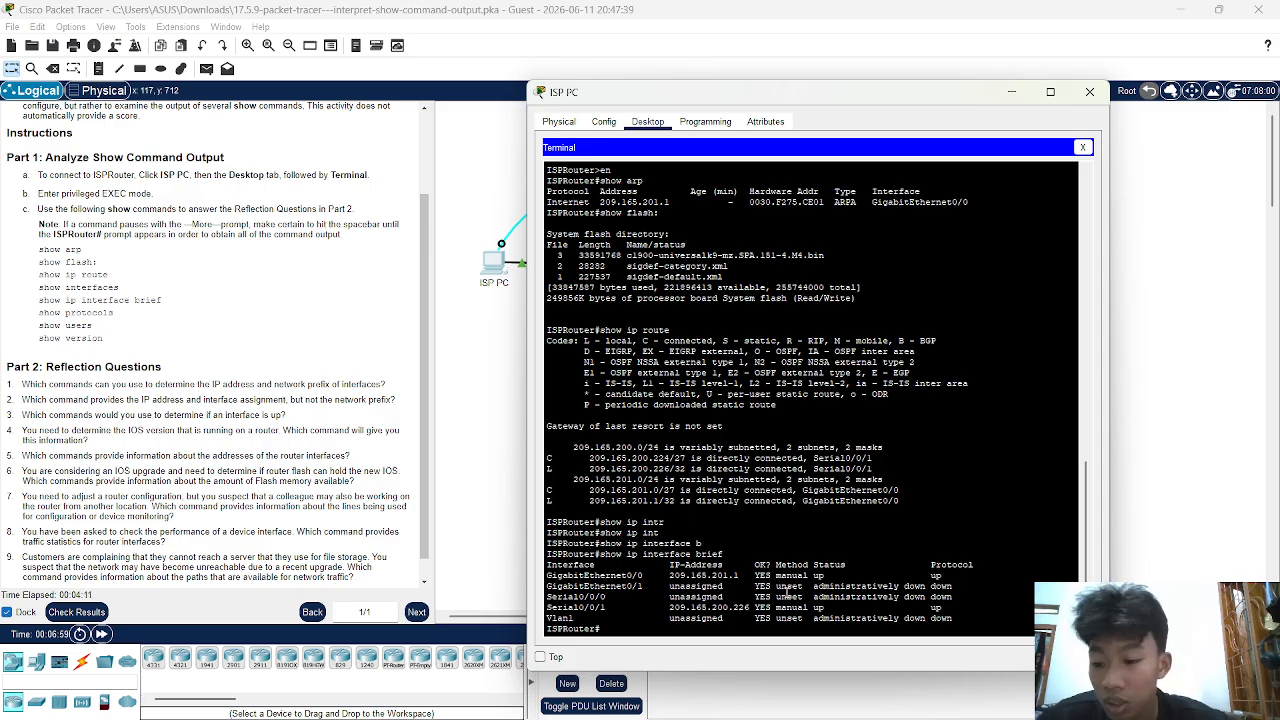
Step: Run show interfaces on ISPRouter and page through the entire output until the command finishes
{"action": "type", "text": "show"}
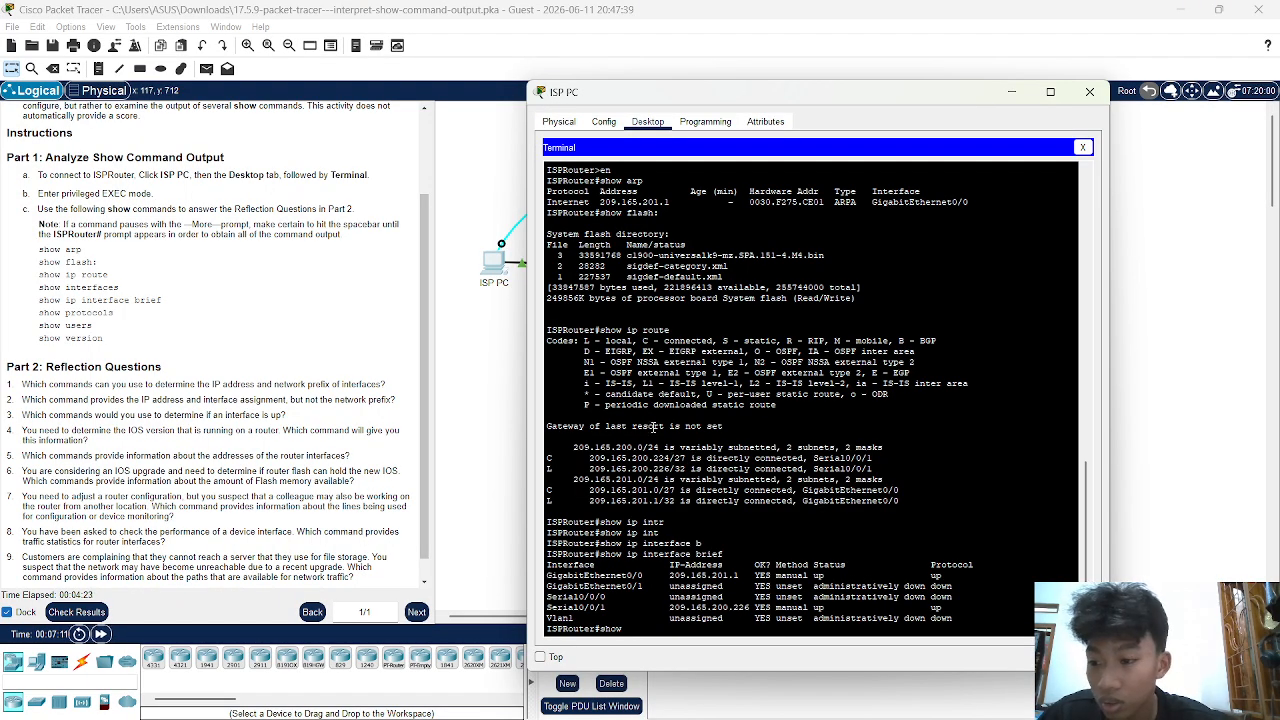
{"action": "scroll", "coordinate": [737, 389], "scroll_direction": "up", "scroll_amount": 3}
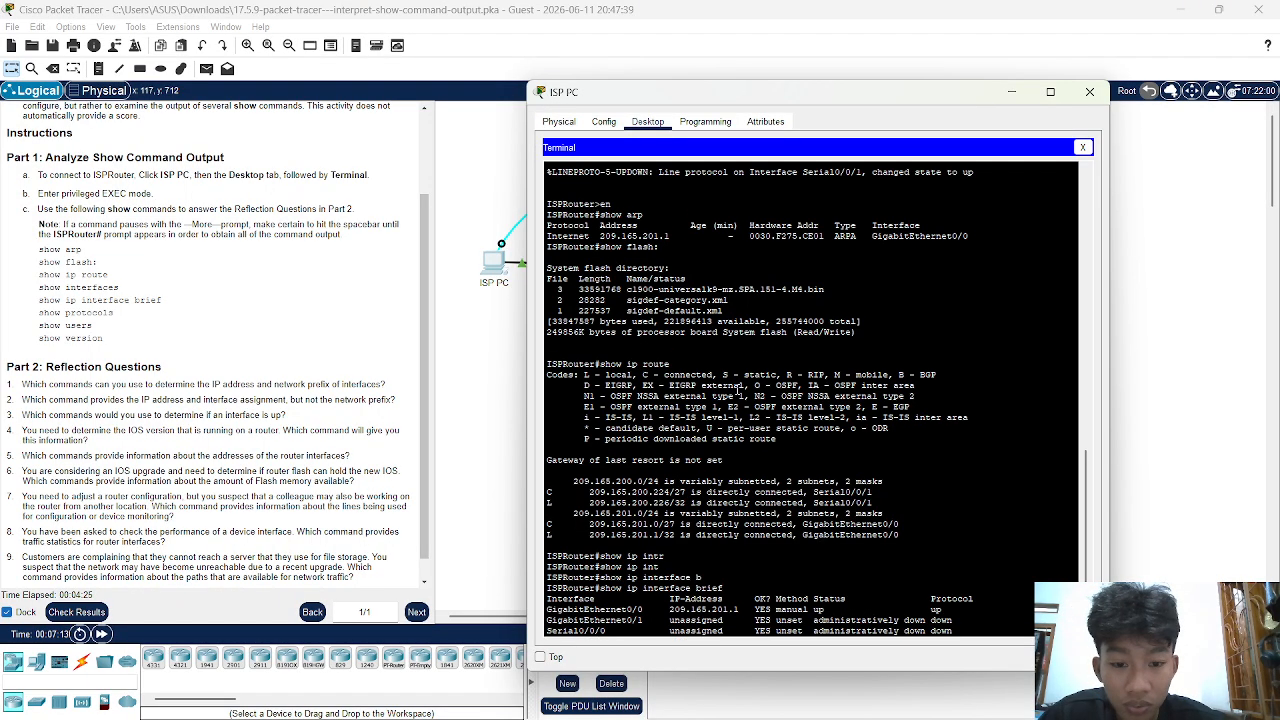
{"action": "scroll", "coordinate": [737, 389], "scroll_direction": "down", "scroll_amount": 1}
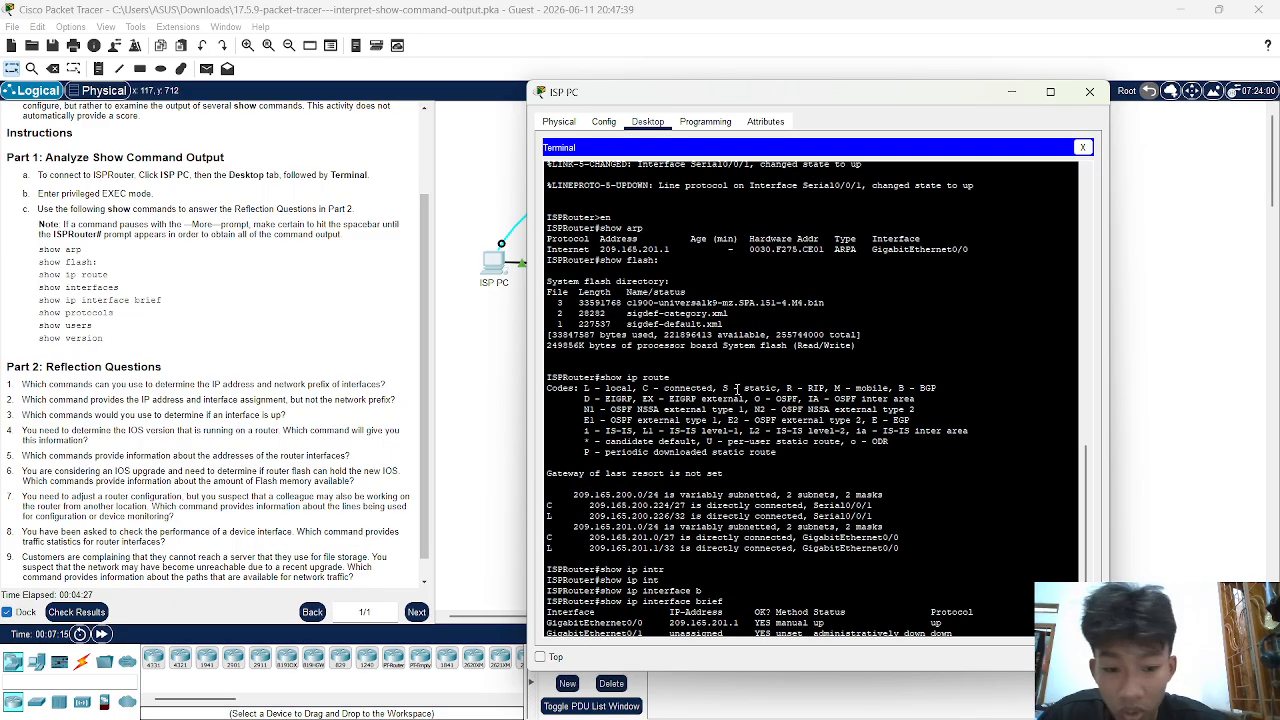
{"action": "scroll", "coordinate": [737, 389], "scroll_direction": "down", "scroll_amount": 4}
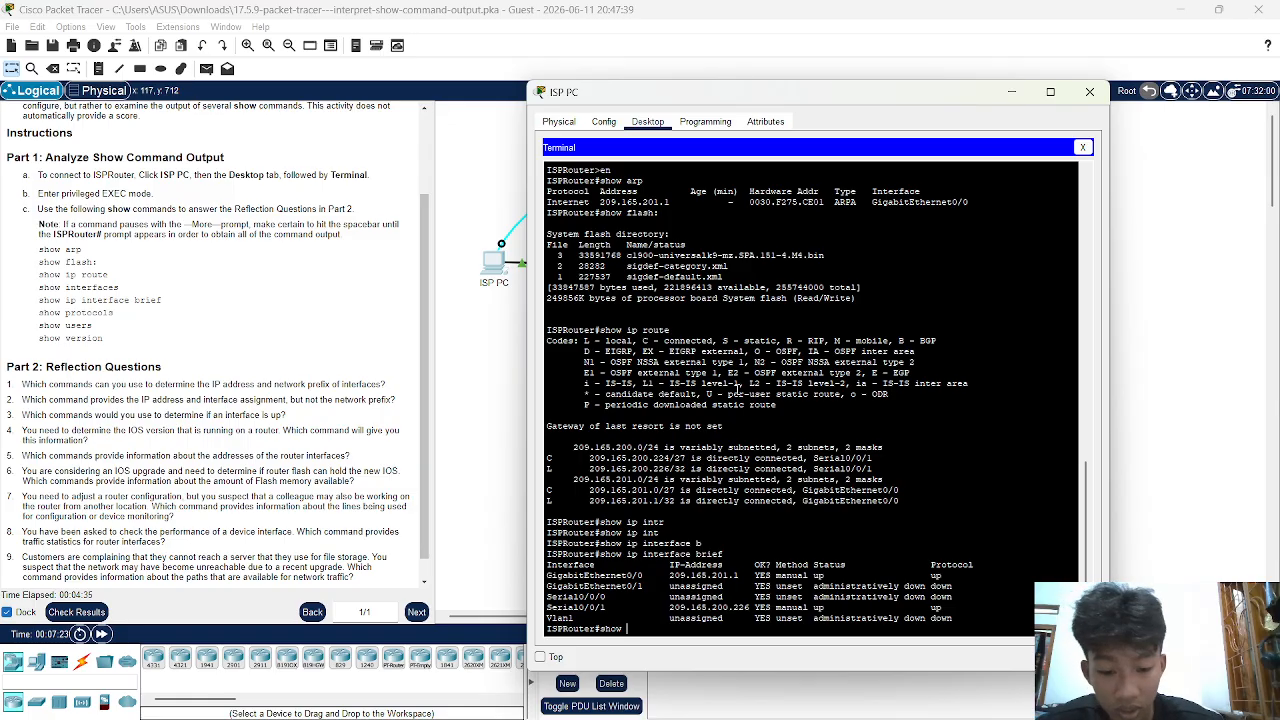
{"action": "type", "text": "in"}
{"action": "key", "text": "Tab"}
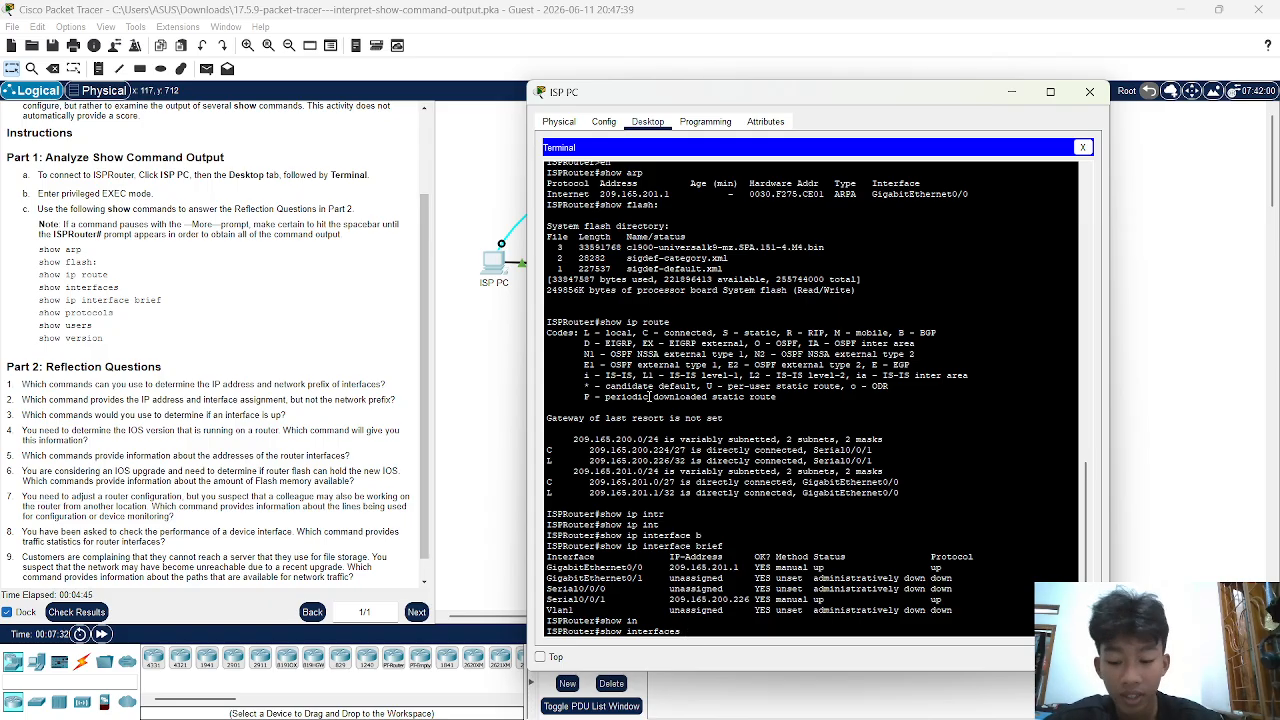
{"action": "key", "text": "Return"}
{"action": "key", "text": "Return"}
{"action": "key", "text": "Return"}
{"action": "key", "text": "Return"}
{"action": "key", "text": "Return"}
{"action": "key", "text": "Return"}
{"action": "key", "text": "Return"}
{"action": "key", "text": "Return"}
{"action": "key", "text": "Return"}
{"action": "key", "text": "Return"}
{"action": "key", "text": "Return"}
{"action": "key", "text": "Return"}
{"action": "key", "text": "Return"}
{"action": "key", "text": "Return"}
{"action": "key", "text": "Return"}
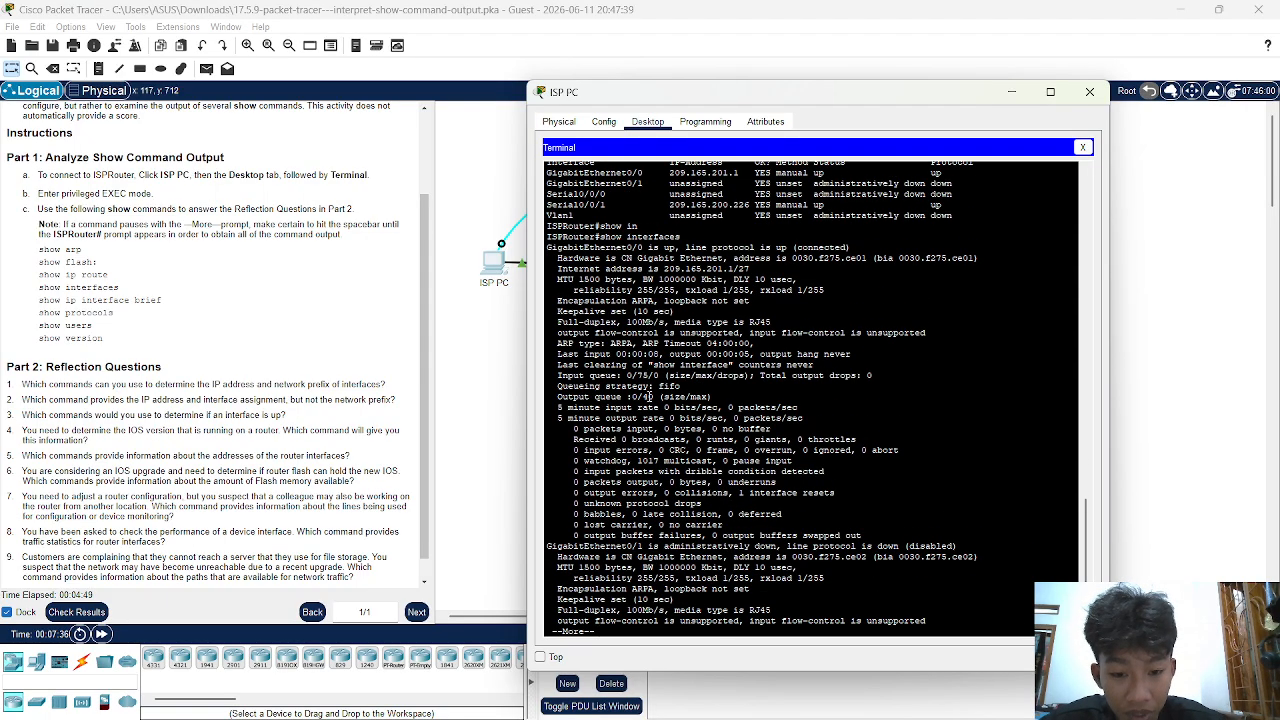
{"action": "key", "text": "Return"}
{"action": "key", "text": "Return"}
{"action": "key", "text": "Return"}
{"action": "key", "text": "Return"}
{"action": "key", "text": "Return"}
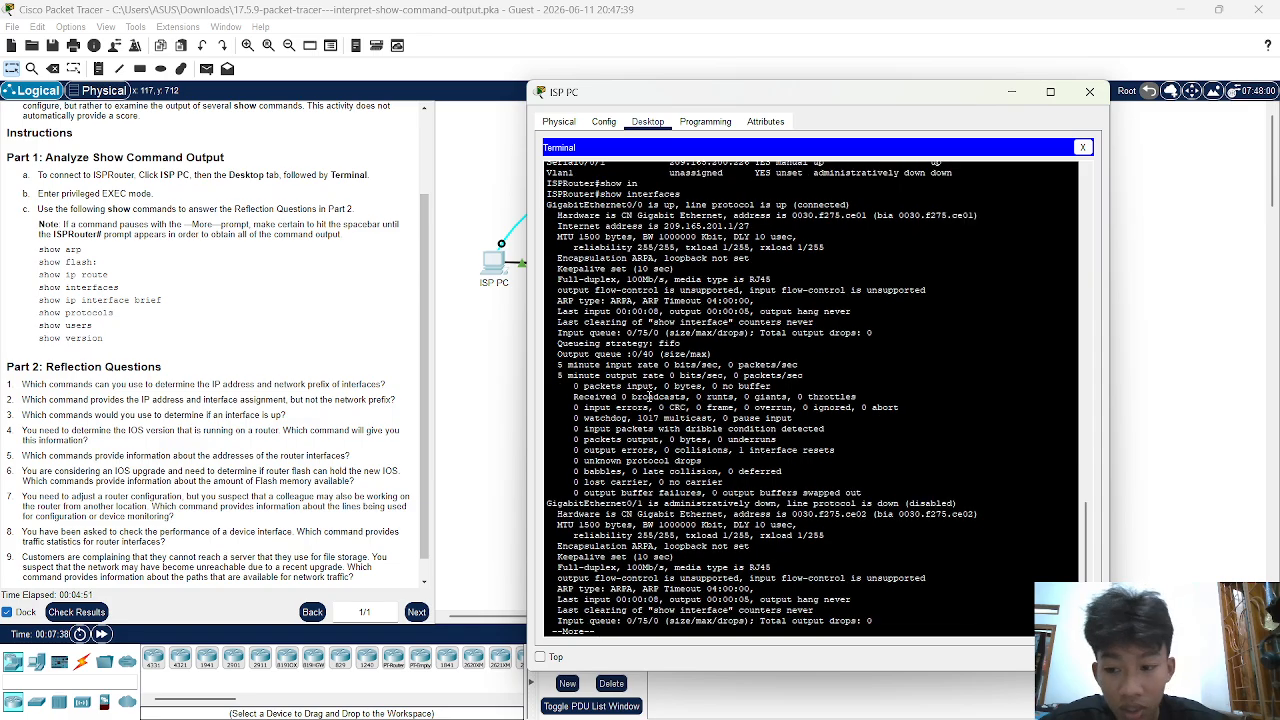
{"action": "key", "text": "Return"}
{"action": "key", "text": "Return"}
{"action": "key", "text": "Return"}
{"action": "key", "text": "Return"}
{"action": "key", "text": "Return"}
{"action": "key", "text": "Return"}
{"action": "key", "text": "Return"}
{"action": "key", "text": "Return"}
{"action": "key", "text": "Return"}
{"action": "key", "text": "Return"}
{"action": "key", "text": "Return"}
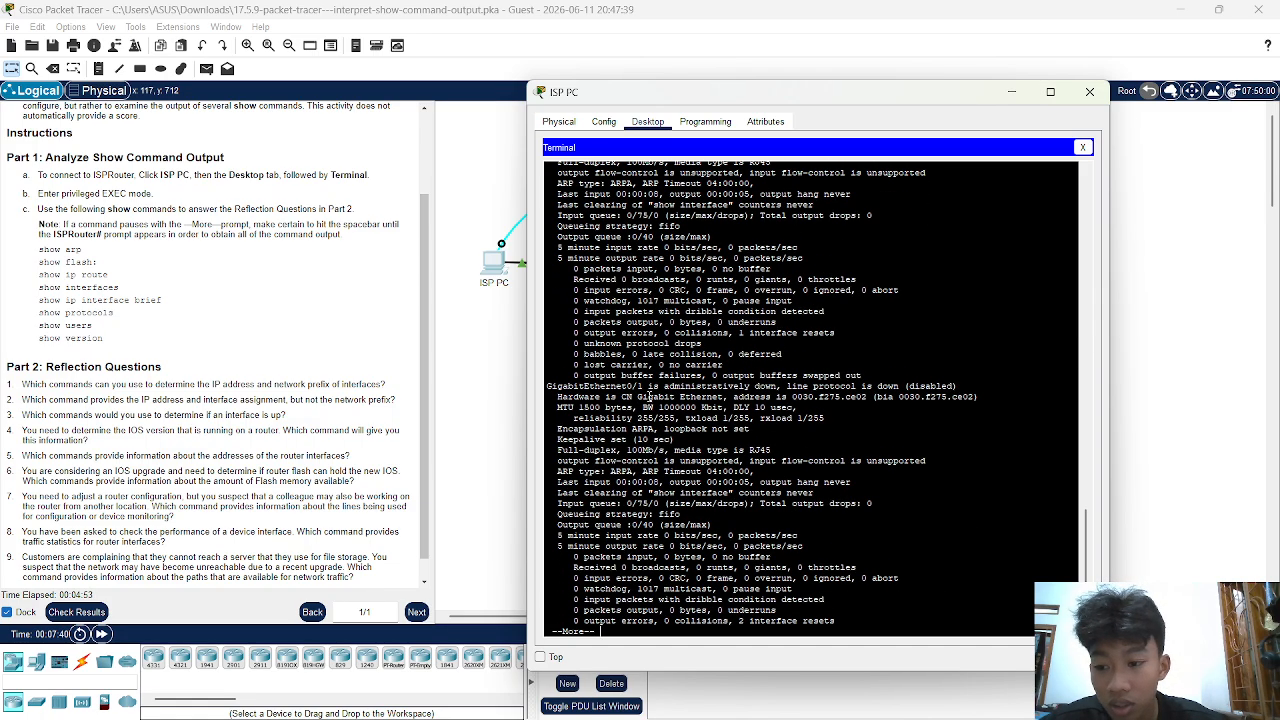
{"action": "key", "text": "Return"}
{"action": "key", "text": "Return"}
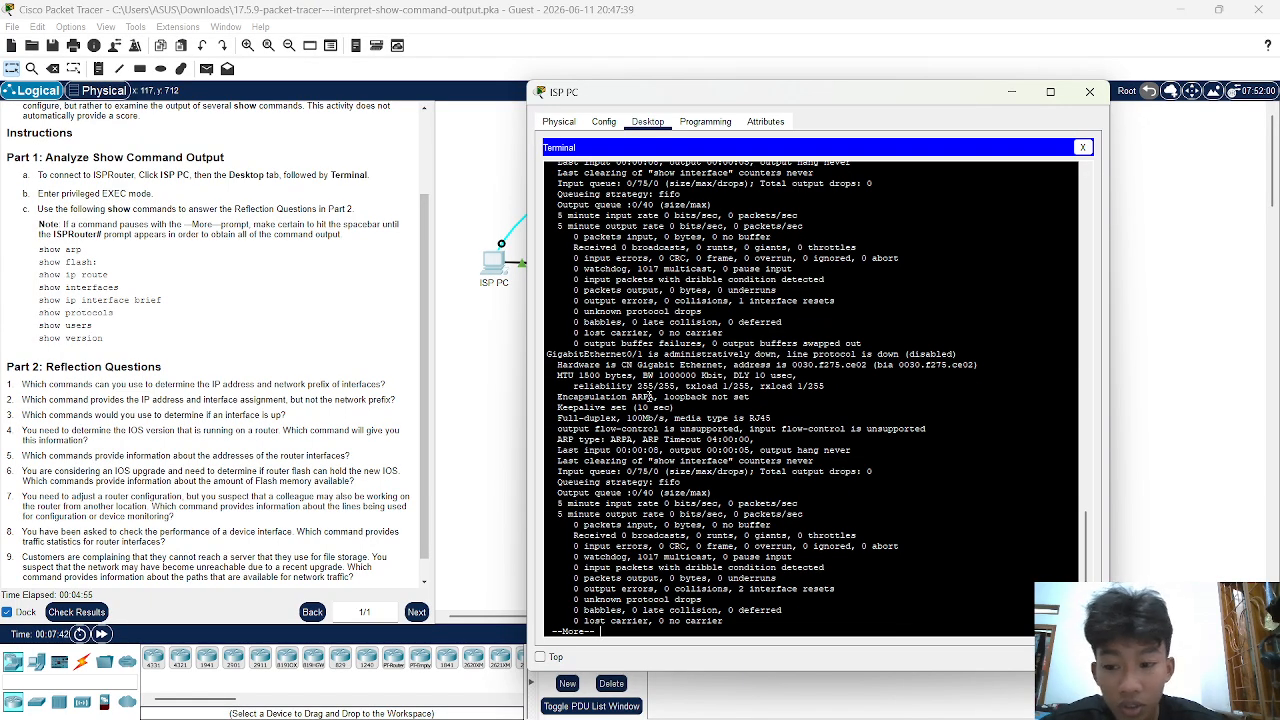
{"action": "key", "text": "Return"}
{"action": "key", "text": "Return"}
{"action": "key", "text": "Return"}
{"action": "key", "text": "Return"}
{"action": "key", "text": "Return"}
{"action": "key", "text": "Return"}
{"action": "key", "text": "Return"}
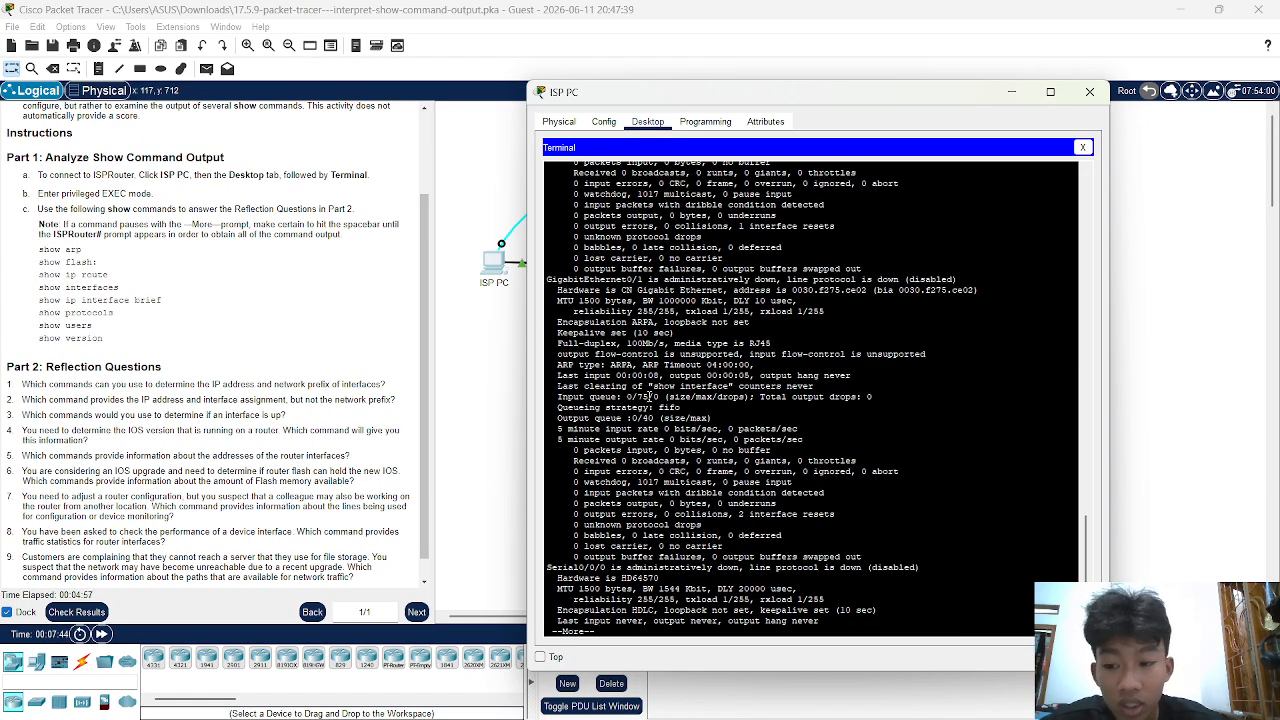
{"action": "key", "text": "Return"}
{"action": "key", "text": "Return"}
{"action": "key", "text": "Return"}
{"action": "key", "text": "Return"}
{"action": "key", "text": "Return"}
{"action": "key", "text": "Return"}
{"action": "key", "text": "Return"}
{"action": "key", "text": "Return"}
{"action": "key", "text": "Return"}
{"action": "key", "text": "Return"}
{"action": "key", "text": "Return"}
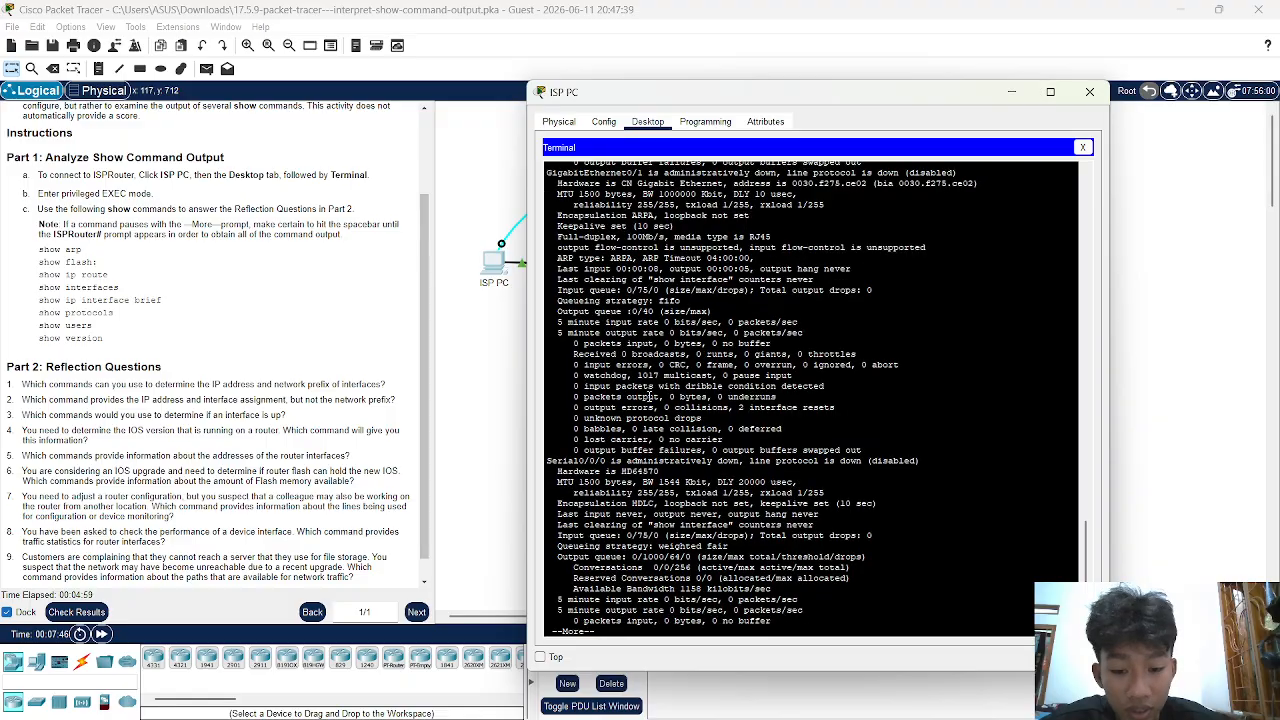
{"action": "key", "text": "Return"}
{"action": "key", "text": "Return"}
{"action": "key", "text": "Return"}
{"action": "key", "text": "Return"}
{"action": "key", "text": "Return"}
{"action": "key", "text": "Return"}
{"action": "key", "text": "Return"}
{"action": "key", "text": "Return"}
{"action": "key", "text": "Return"}
{"action": "key", "text": "Return"}
{"action": "key", "text": "Return"}
{"action": "key", "text": "Return"}
{"action": "key", "text": "Return"}
{"action": "key", "text": "Return"}
{"action": "key", "text": "Return"}
{"action": "key", "text": "Return"}
{"action": "key", "text": "Return"}
{"action": "key", "text": "Return"}
{"action": "key", "text": "Return"}
{"action": "key", "text": "Return"}
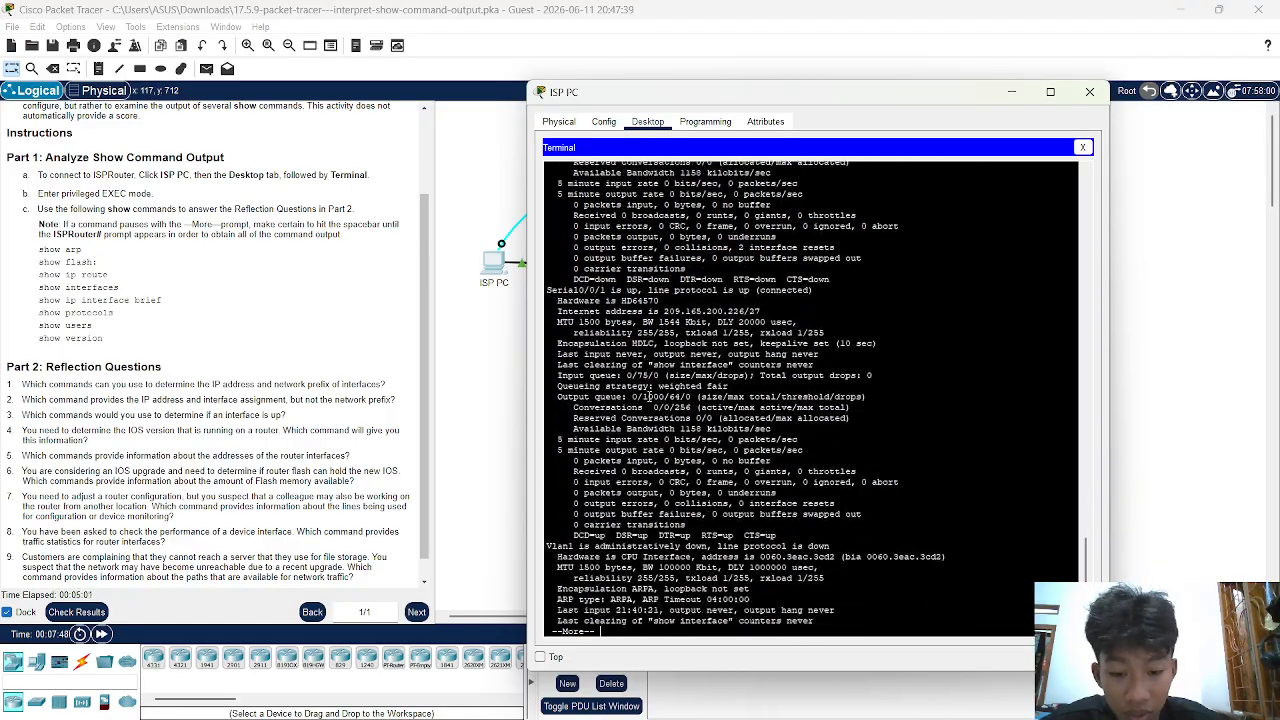
{"action": "key", "text": "Return"}
{"action": "key", "text": "Return"}
{"action": "key", "text": "Return"}
{"action": "key", "text": "Return"}
{"action": "key", "text": "Return"}
{"action": "key", "text": "Return"}
{"action": "key", "text": "Return"}
{"action": "key", "text": "Return"}
{"action": "key", "text": "Return"}
{"action": "key", "text": "Return"}
{"action": "key", "text": "Return"}
{"action": "key", "text": "Return"}
Step: Review the show interfaces details and the outputs of the earlier show commands in the terminal history
{"action": "scroll", "coordinate": [650, 394], "scroll_direction": "up", "scroll_amount": 15}
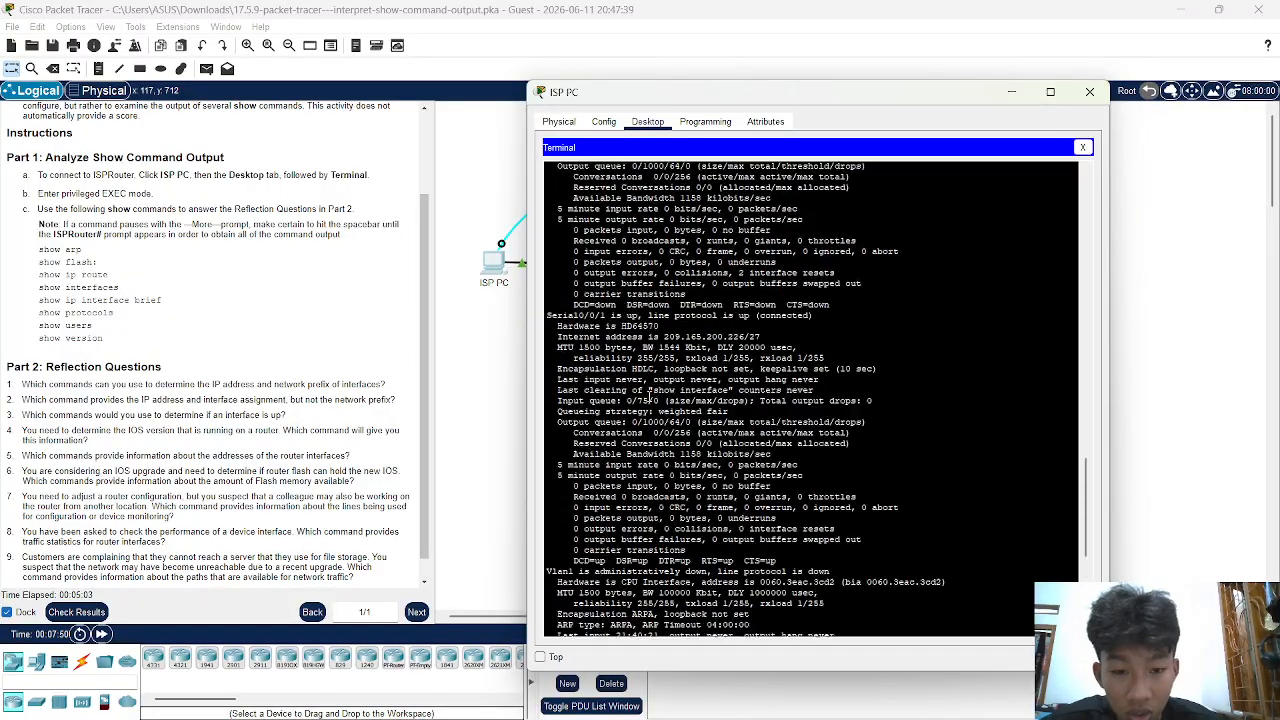
{"action": "scroll", "coordinate": [650, 394], "scroll_direction": "up", "scroll_amount": 20}
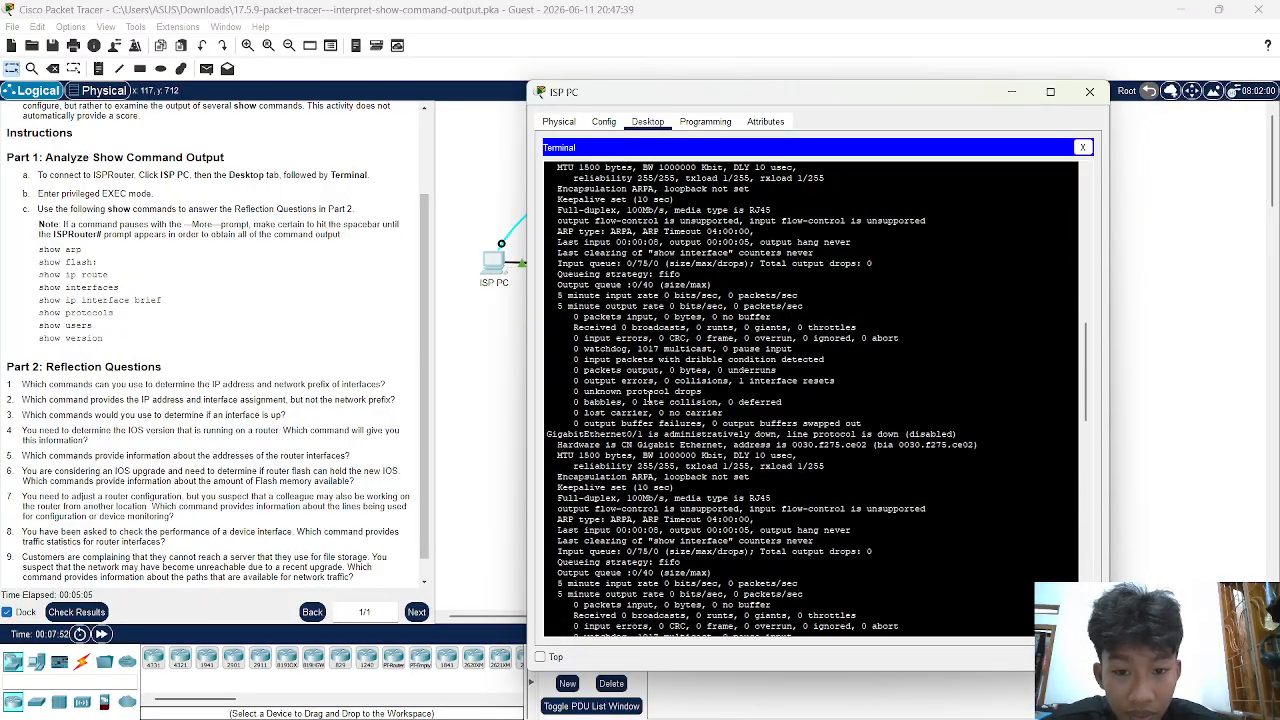
{"action": "scroll", "coordinate": [650, 396], "scroll_direction": "down", "scroll_amount": 9}
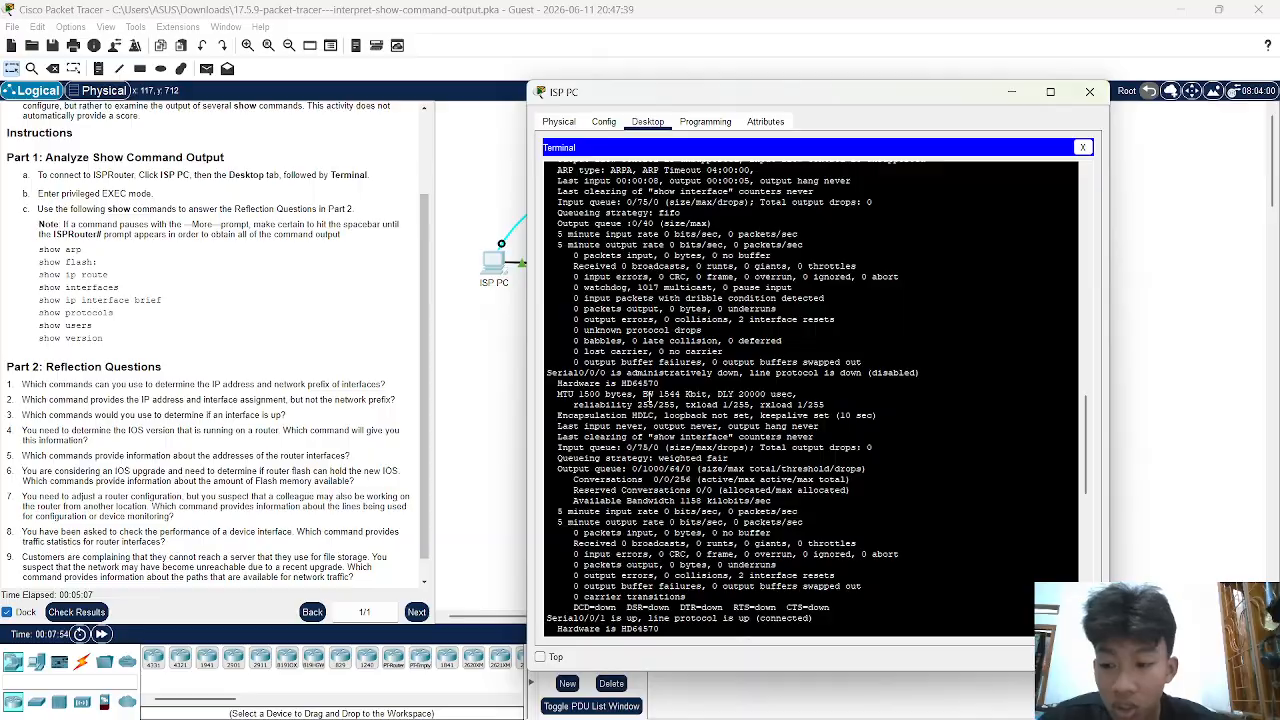
{"action": "scroll", "coordinate": [649, 397], "scroll_direction": "up", "scroll_amount": 20}
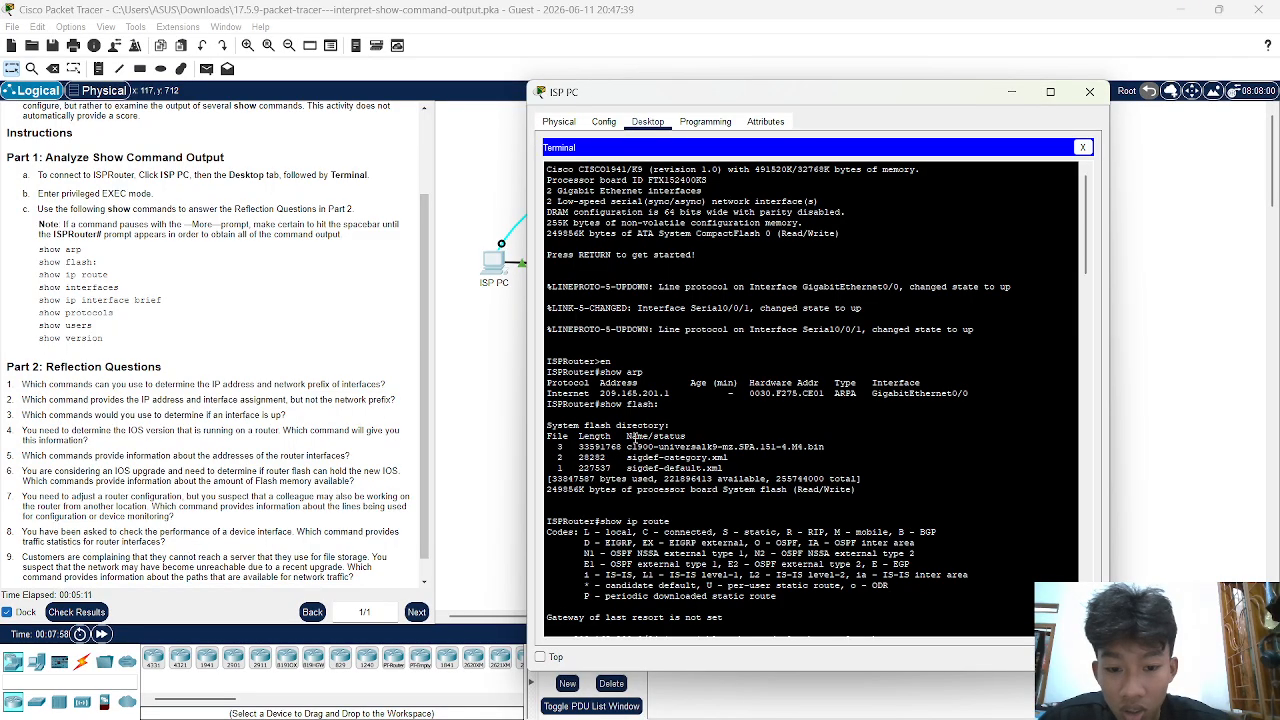
{"action": "scroll", "coordinate": [634, 440], "scroll_direction": "down", "scroll_amount": 2}
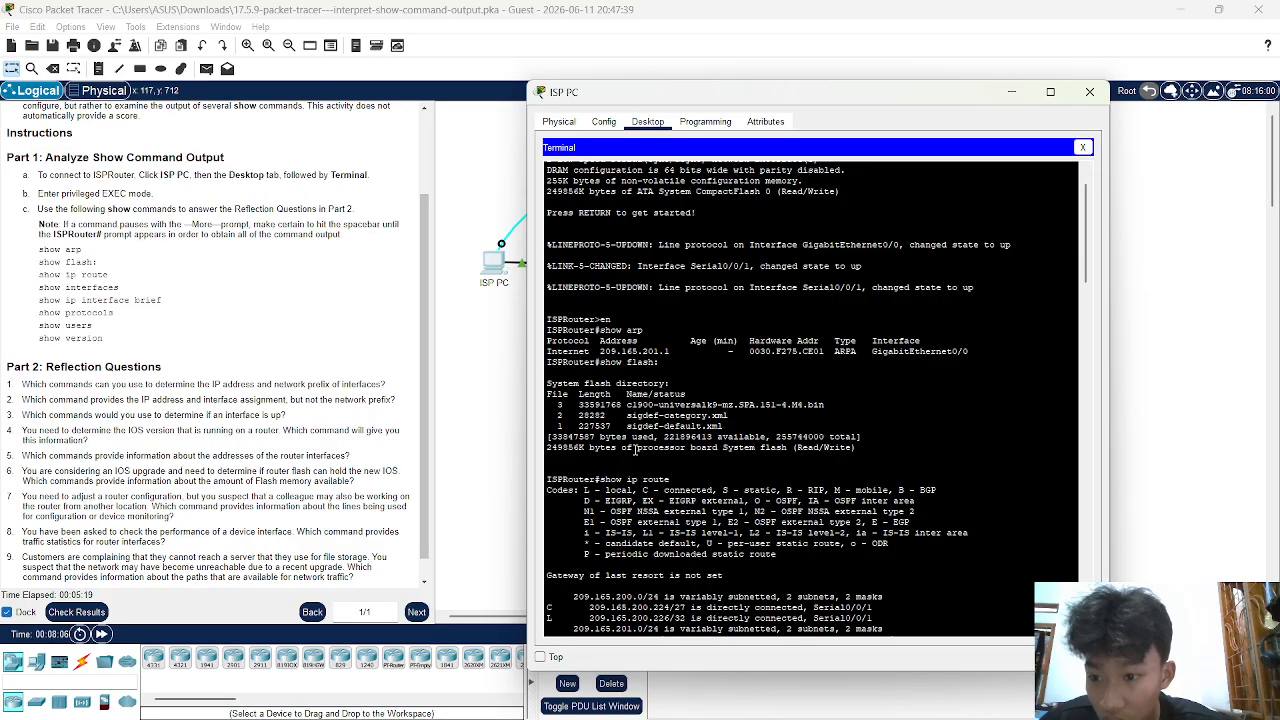
{"action": "scroll", "coordinate": [634, 450], "scroll_direction": "down", "scroll_amount": 5}
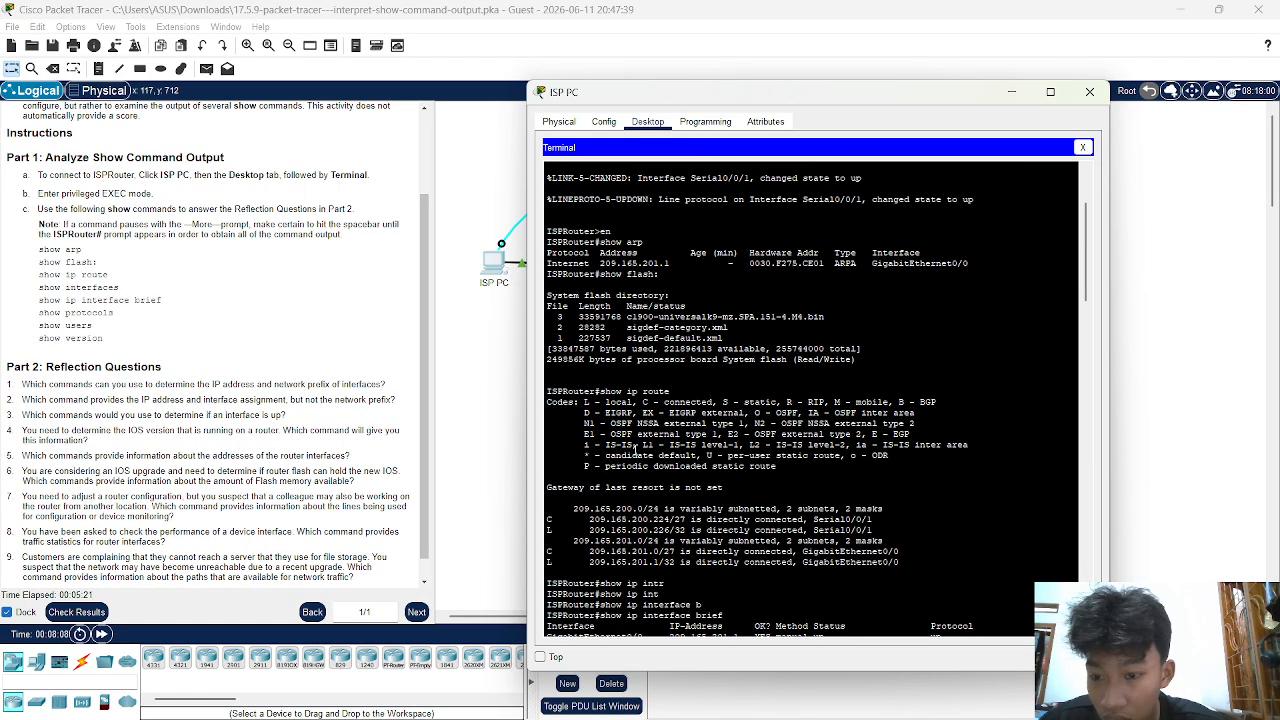
{"action": "scroll", "coordinate": [634, 450], "scroll_direction": "down", "scroll_amount": 2}
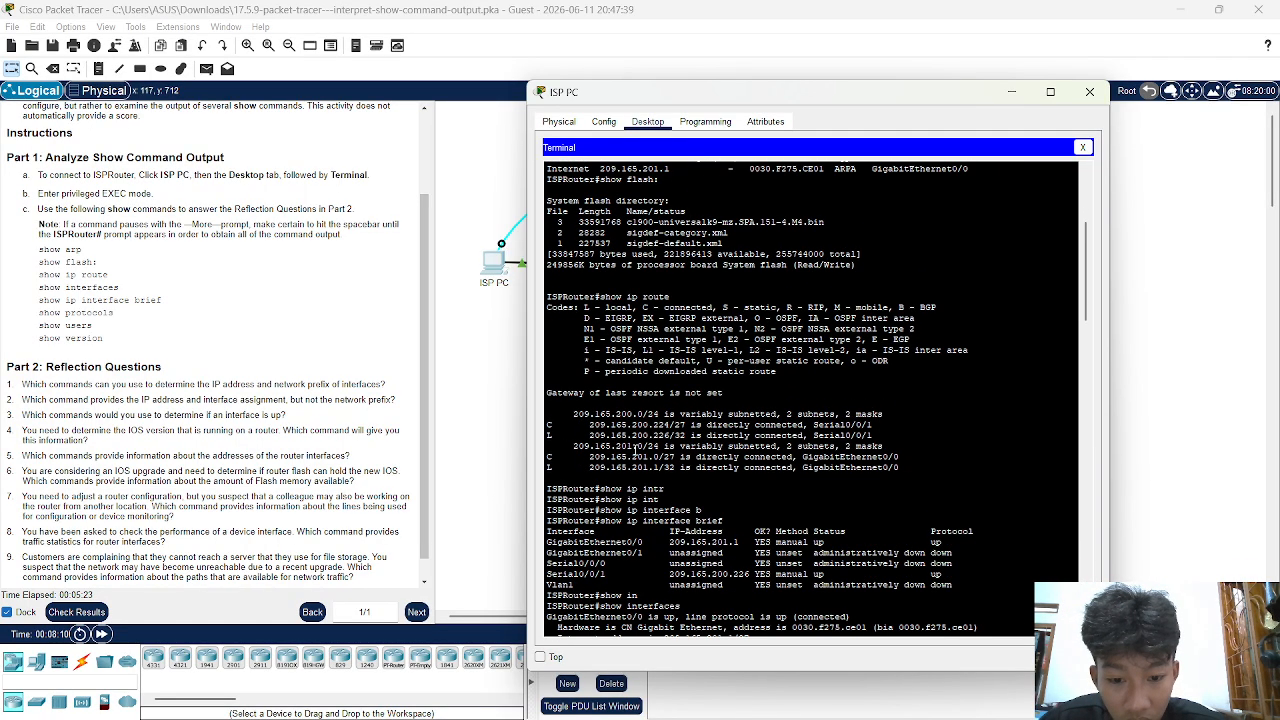
Step: Look back over the show ip route, show ip interface brief and first show interfaces entries in the terminal history
{"action": "scroll", "coordinate": [634, 450], "scroll_direction": "down", "scroll_amount": 1}
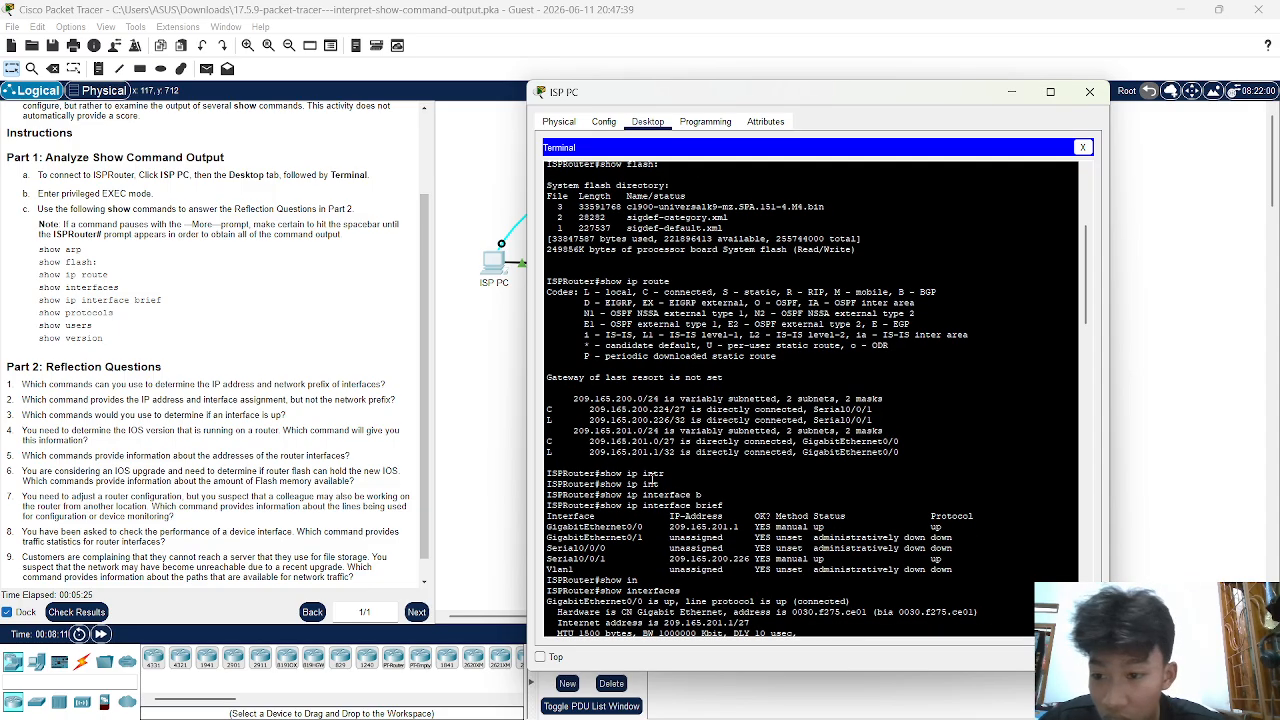
{"action": "scroll", "coordinate": [652, 480], "scroll_direction": "down", "scroll_amount": 12}
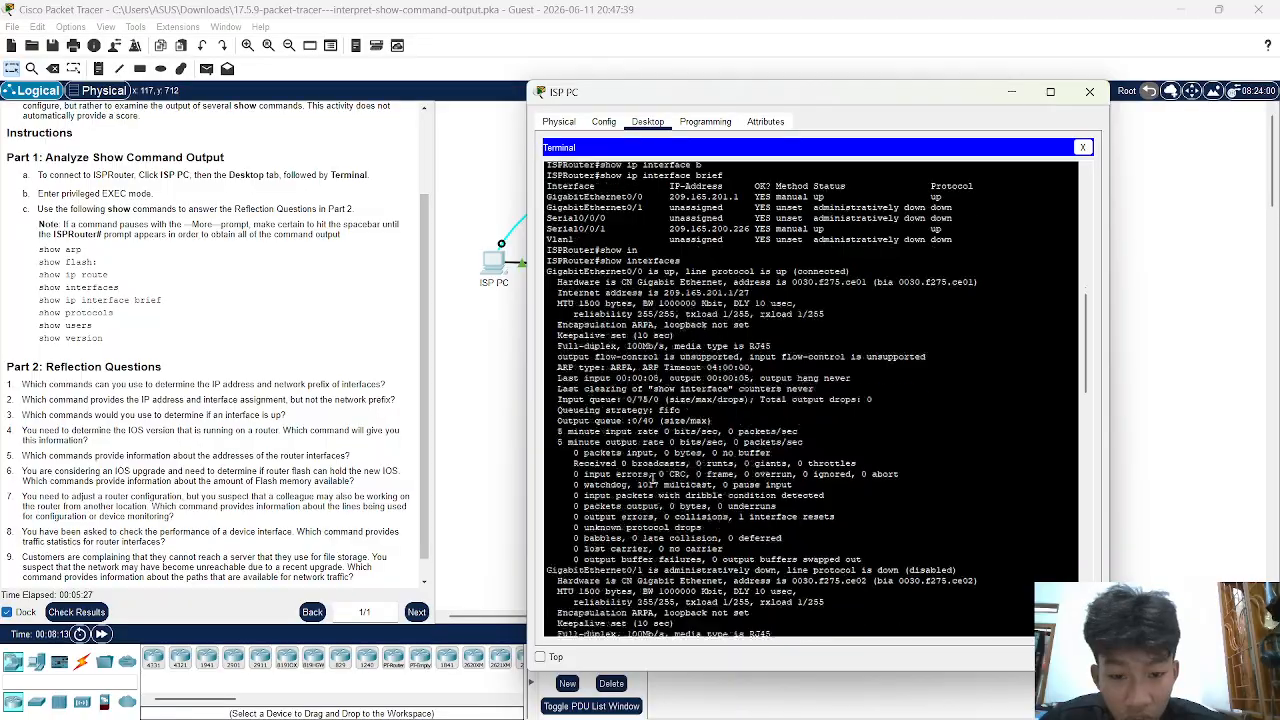
{"action": "scroll", "coordinate": [652, 480], "scroll_direction": "down", "scroll_amount": 6}
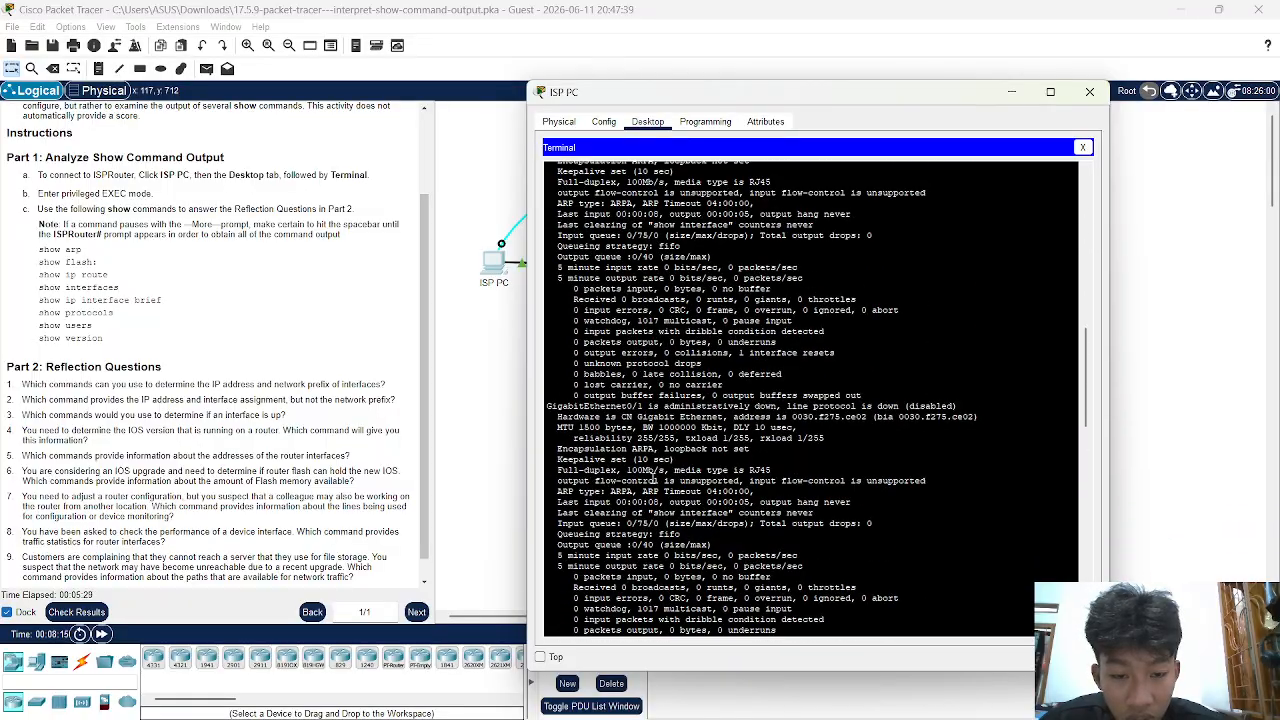
{"action": "scroll", "coordinate": [652, 475], "scroll_direction": "up", "scroll_amount": 10}
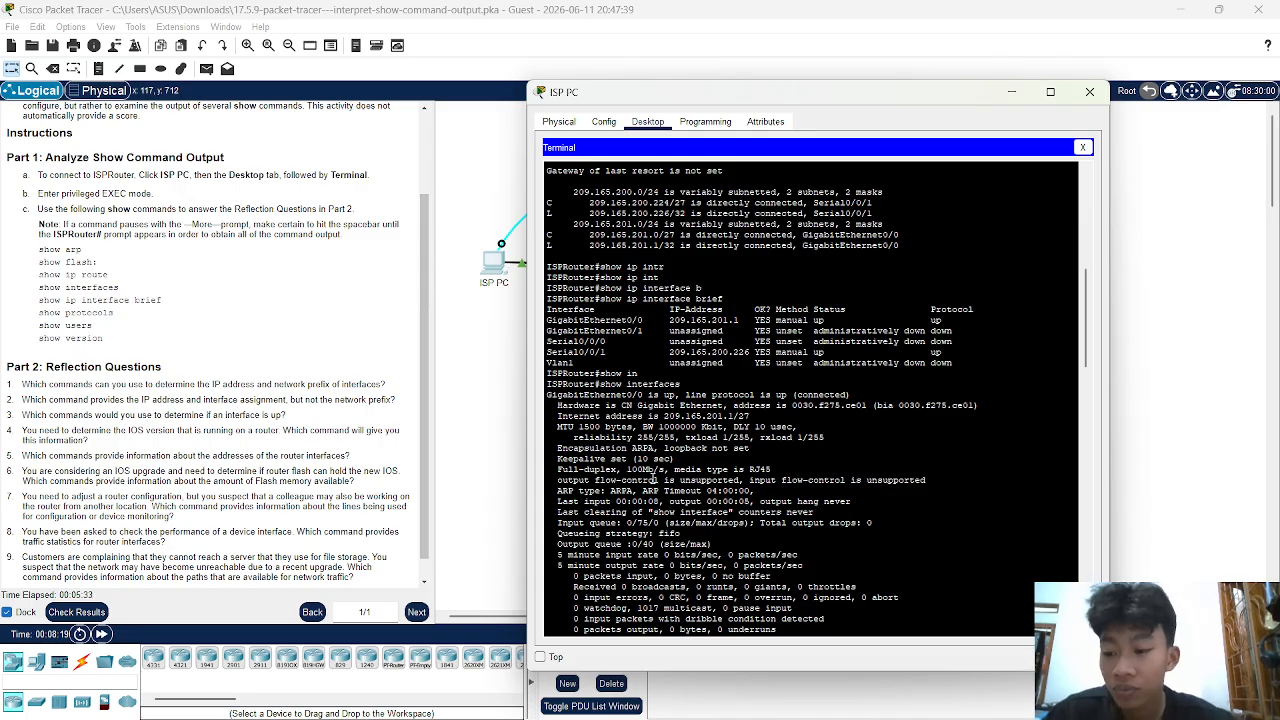
{"action": "right_click", "coordinate": [654, 478]}
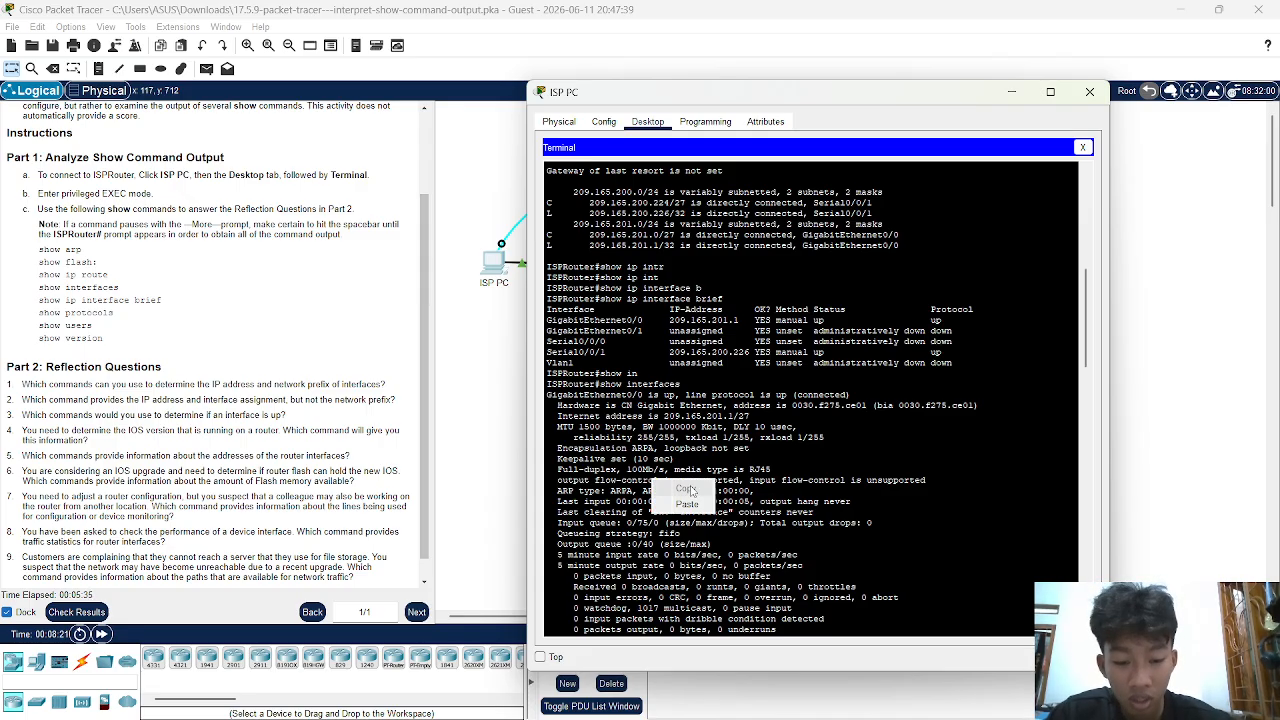
{"action": "left_click", "coordinate": [767, 458]}
Step: Run show protocols on ISPRouter, page to the end of its output and examine the global values and interface lines
{"action": "scroll", "coordinate": [766, 456], "scroll_direction": "down", "scroll_amount": 20}
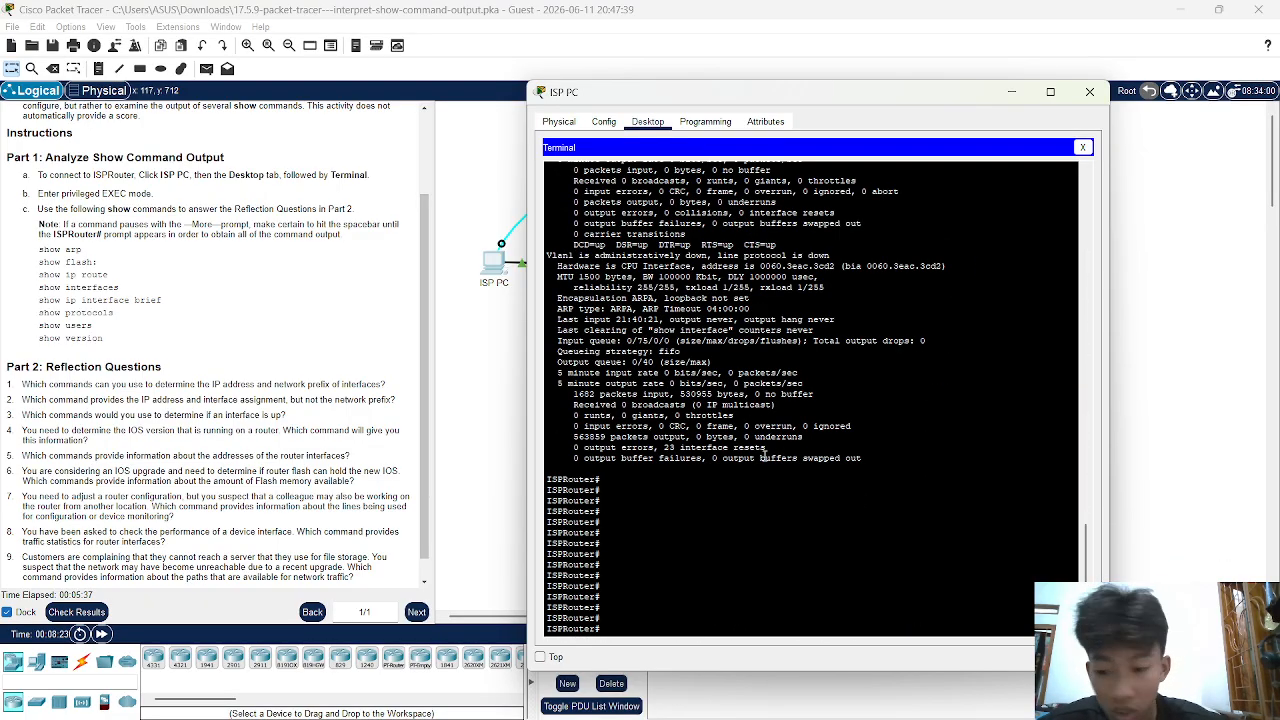
{"action": "type", "text": "show "}
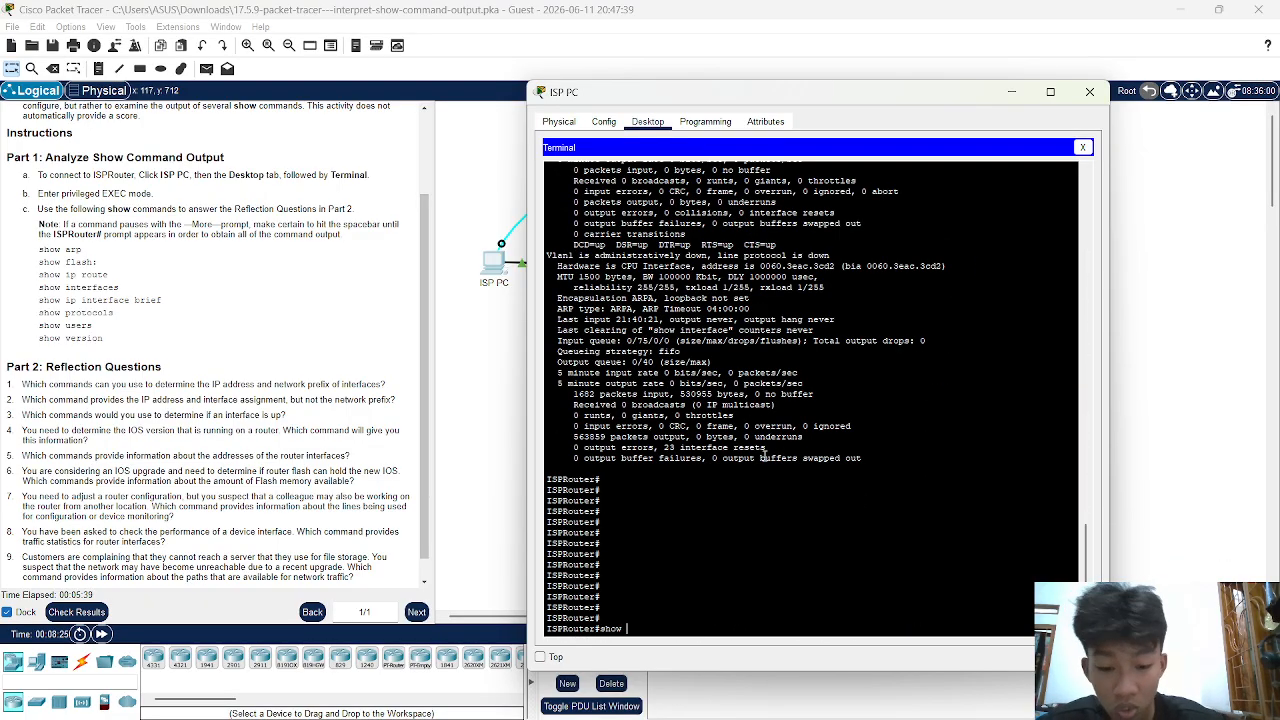
{"action": "type", "text": "proto"}
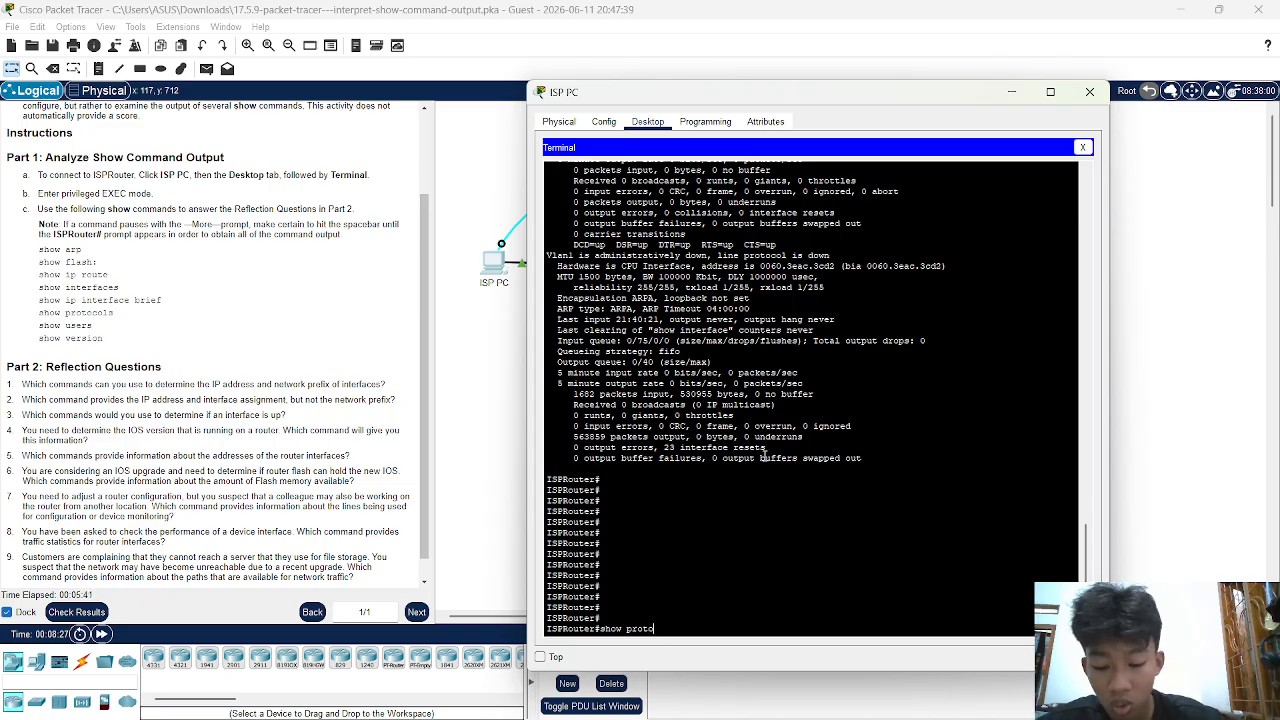
{"action": "type", "text": "cols"}
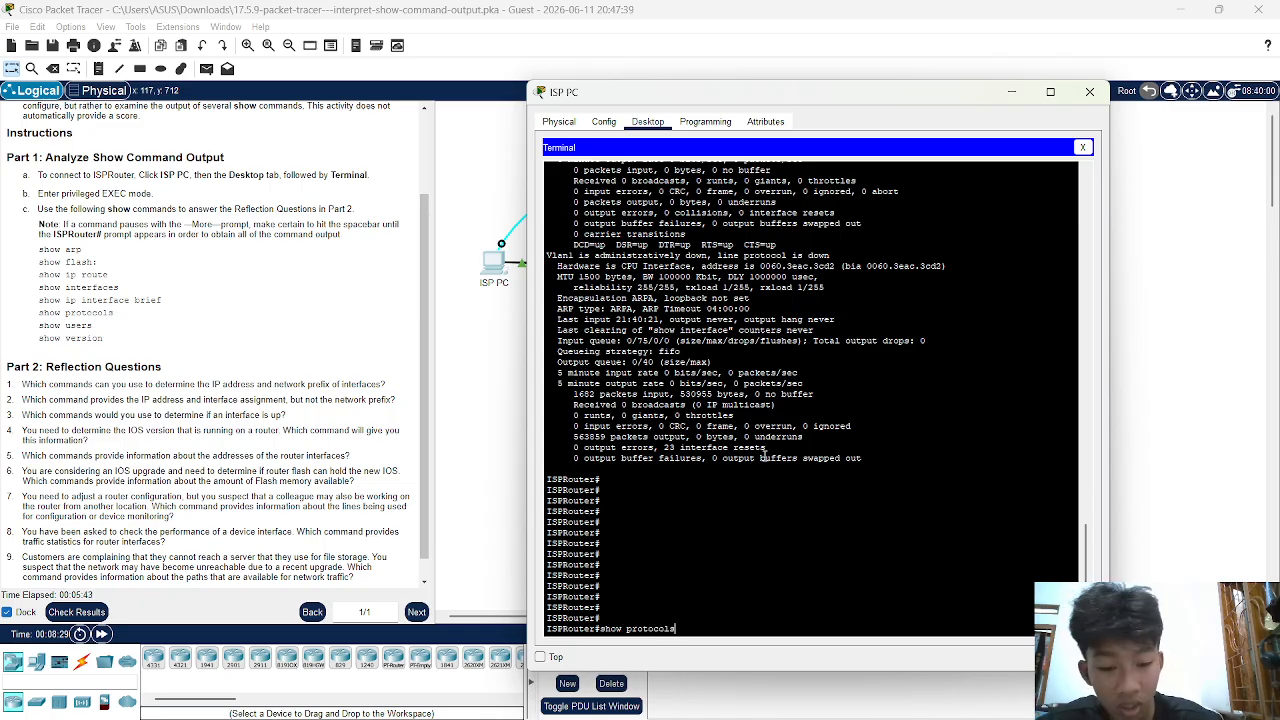
{"action": "key", "text": "Return"}
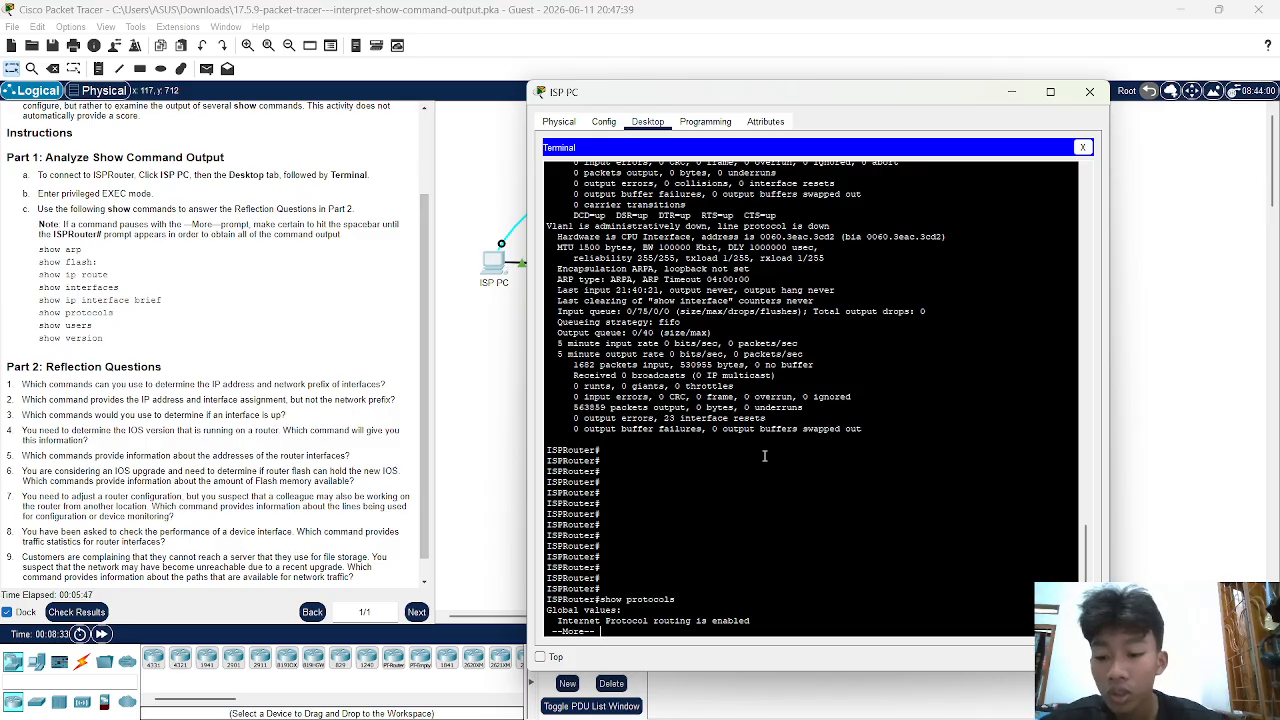
{"action": "key", "text": "Return"}
{"action": "key", "text": "Return"}
{"action": "key", "text": "Return"}
{"action": "key", "text": "Return"}
{"action": "key", "text": "Return"}
{"action": "key", "text": "Return"}
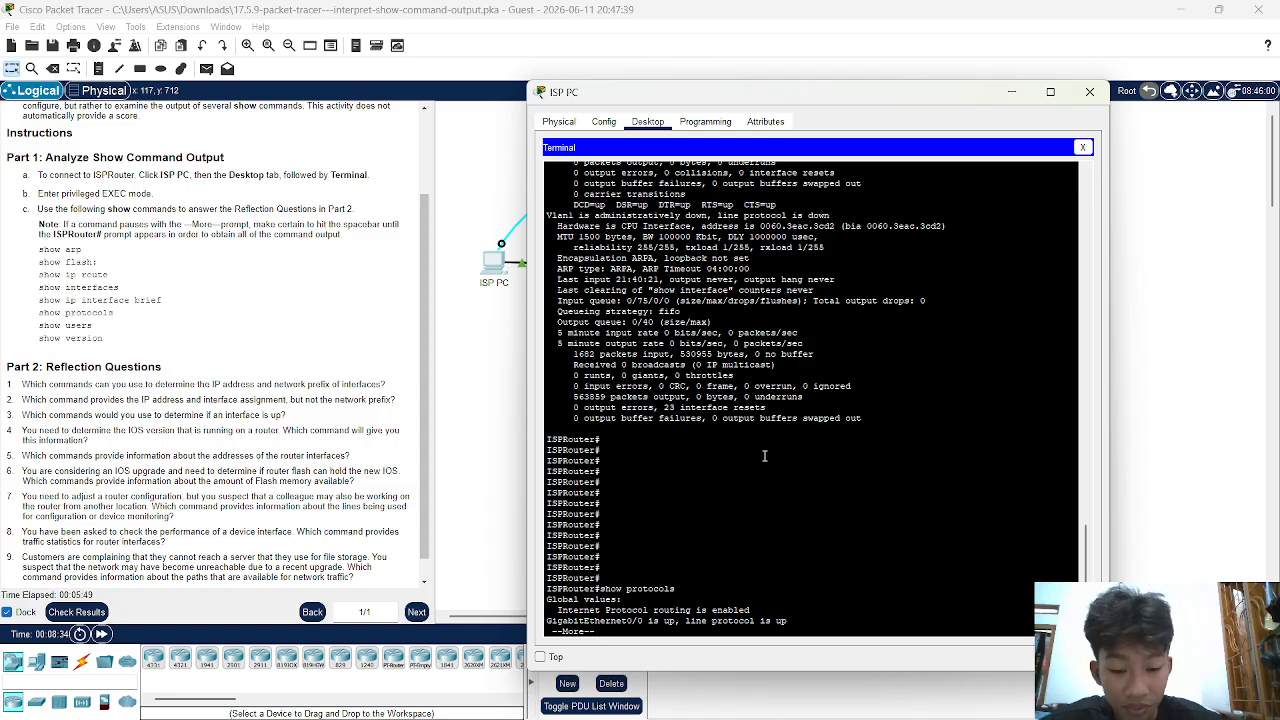
{"action": "key", "text": "Return"}
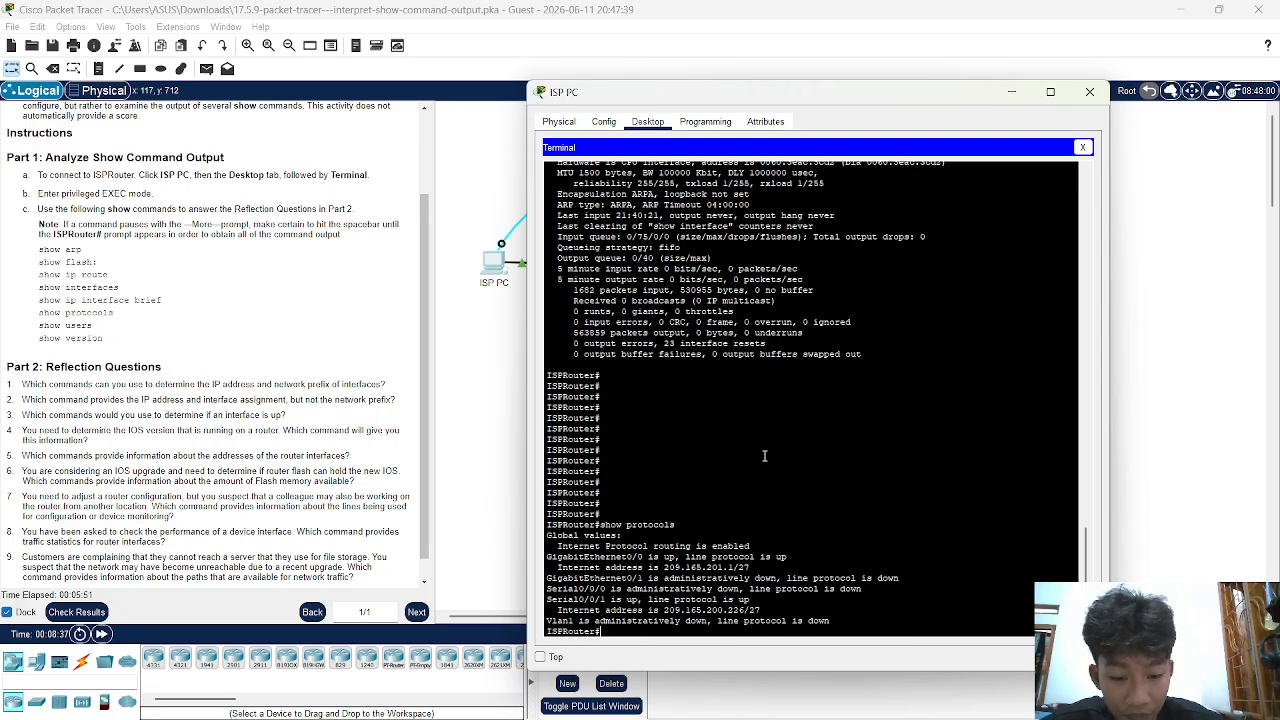
{"action": "key", "text": "Return"}
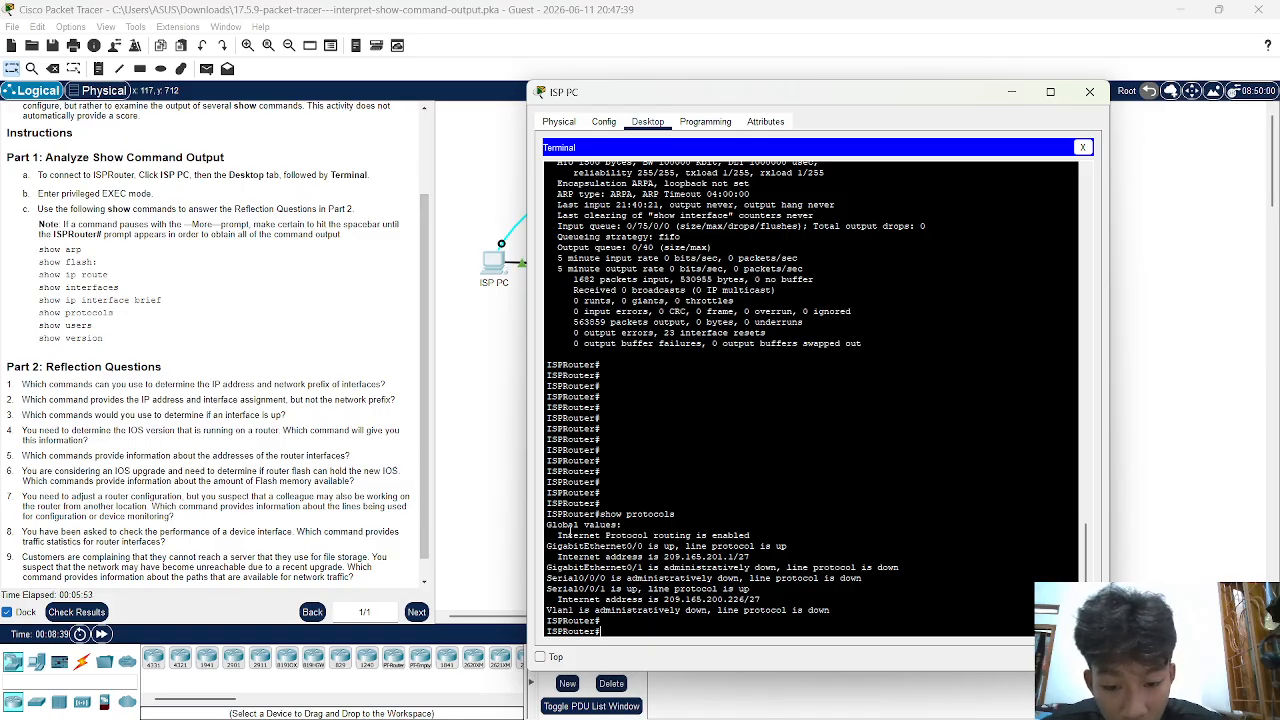
{"action": "left_click_drag", "start_coordinate": [622, 526], "coordinate": [625, 537]}
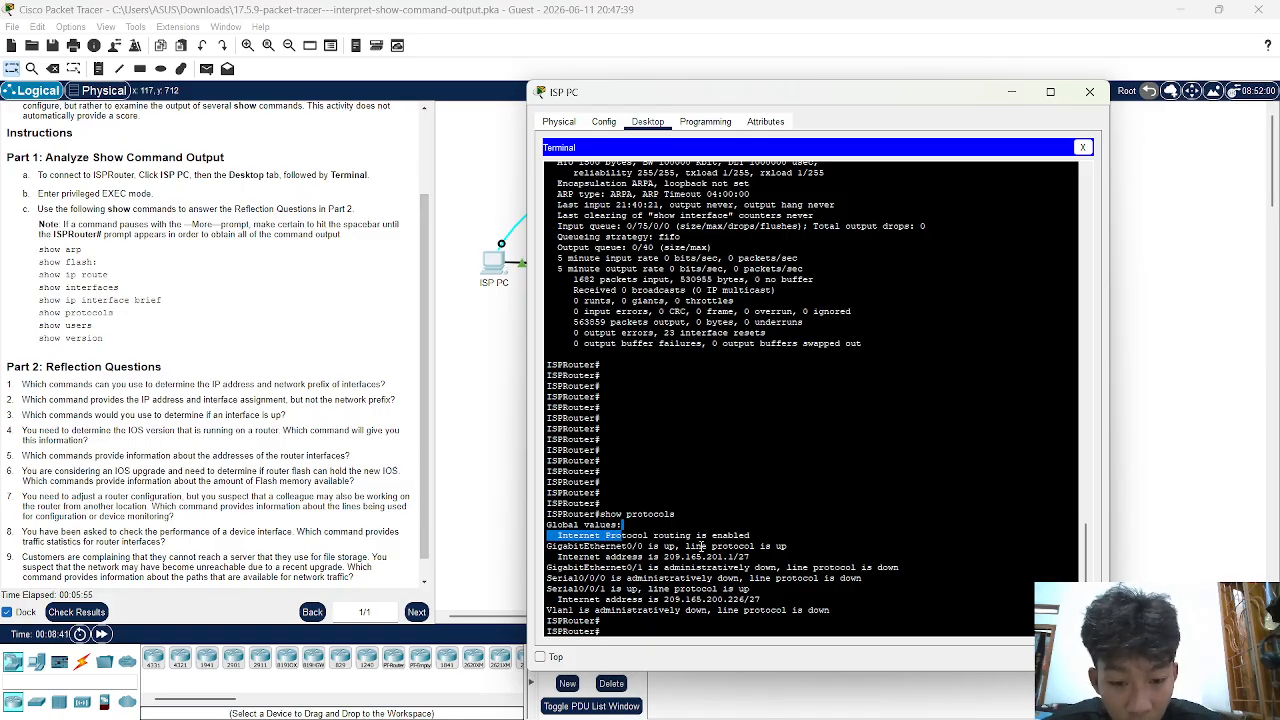
{"action": "left_click", "coordinate": [571, 548]}
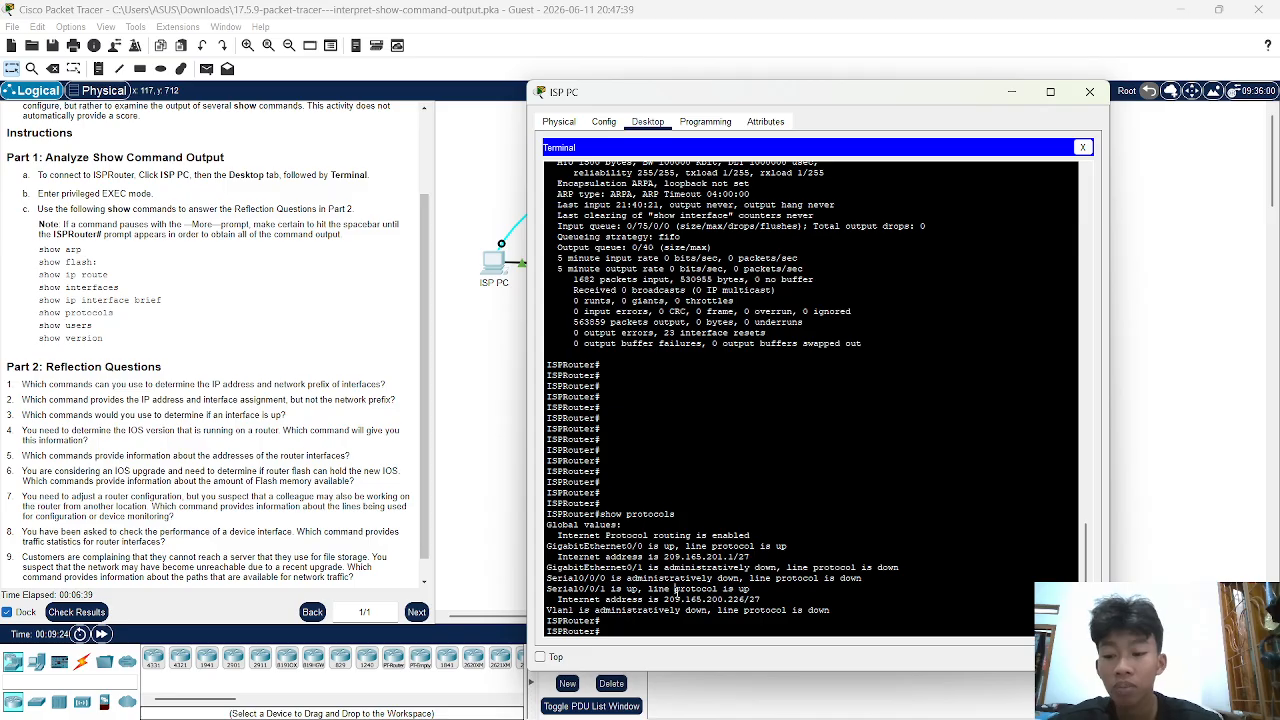
Step: Run show users on ISPRouter and examine the line, user, host, idle and location columns
{"action": "type", "text": "how"}
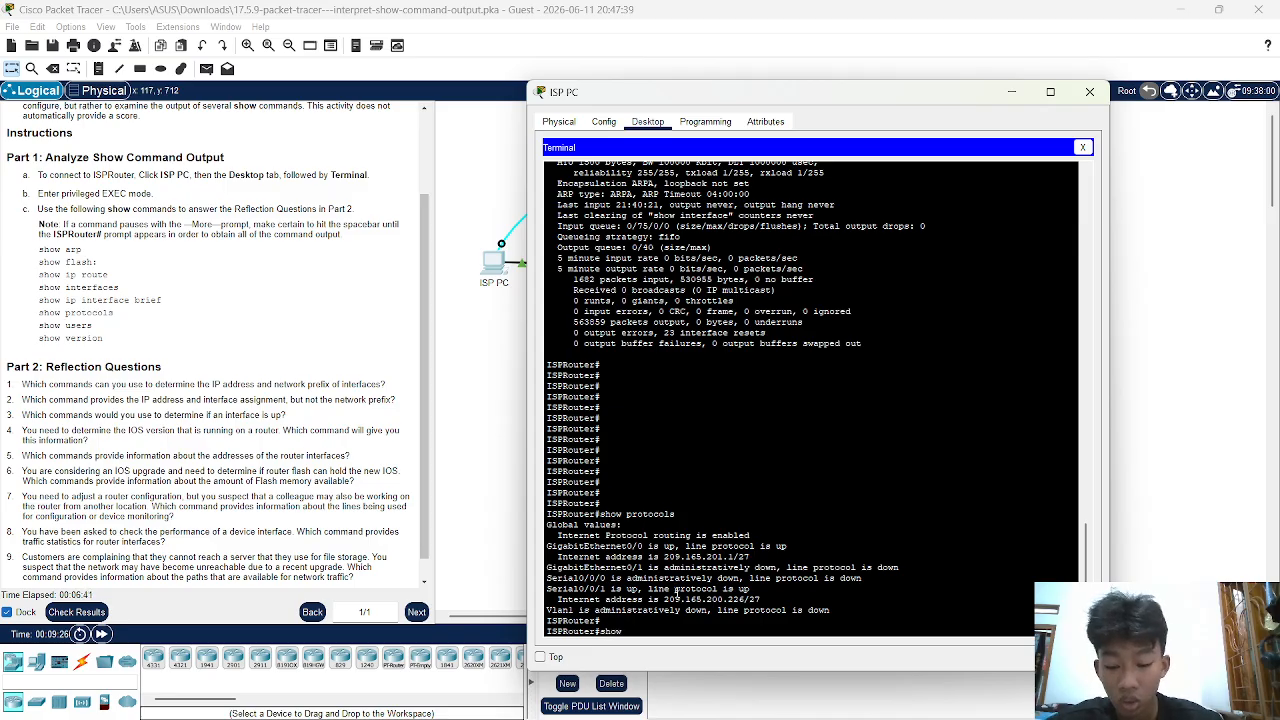
{"action": "type", "text": " users"}
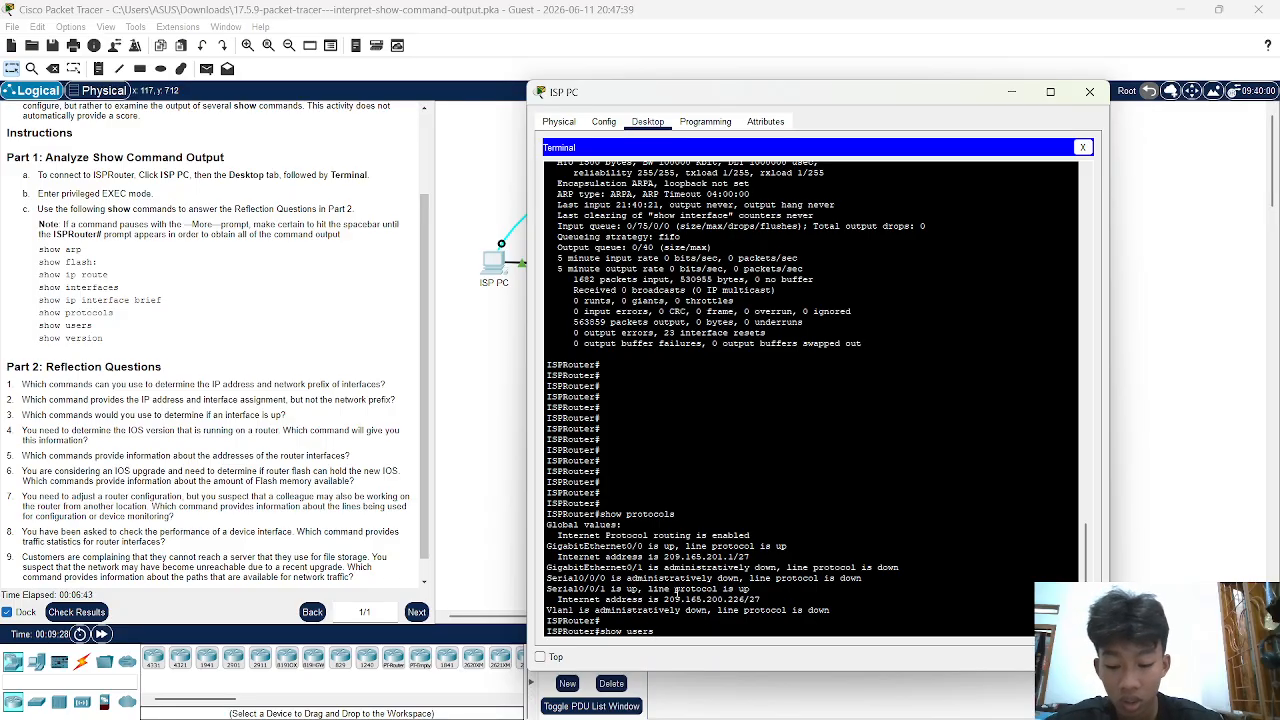
{"action": "key", "text": "Return"}
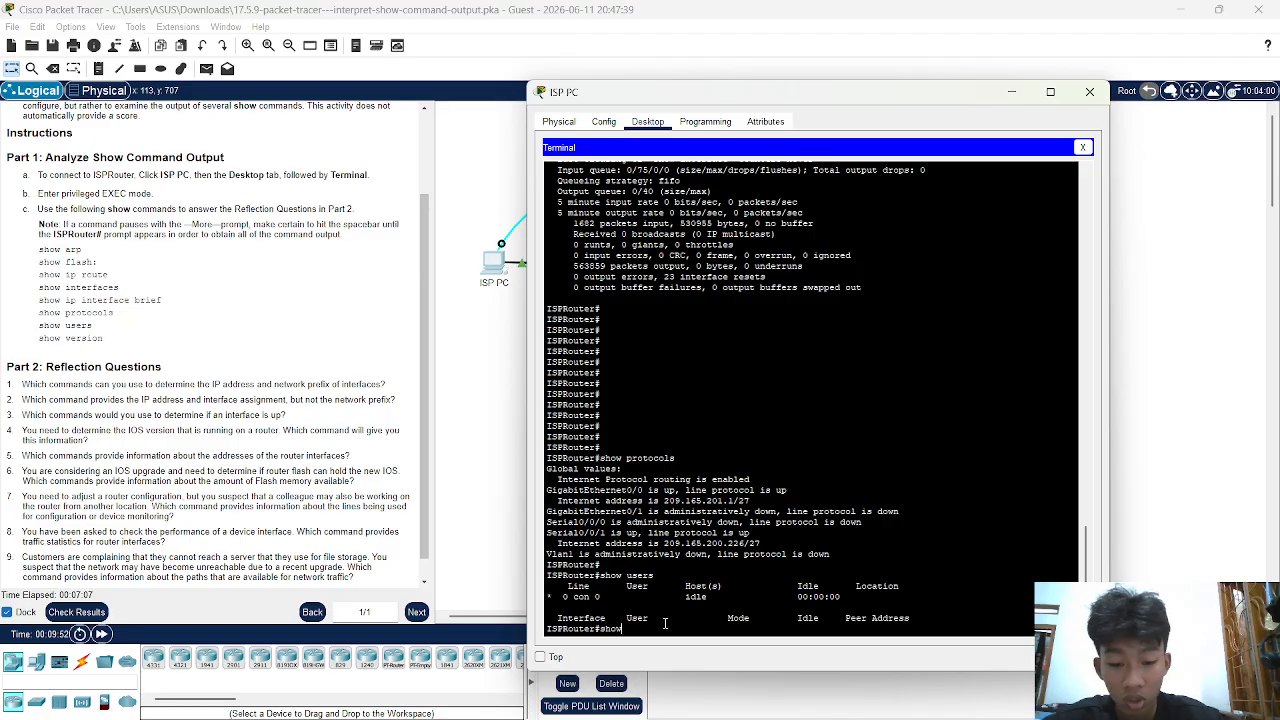
Step: Run show version on ISPRouter and page through its output as far as the technology package license table
{"action": "type", "text": "versi"}
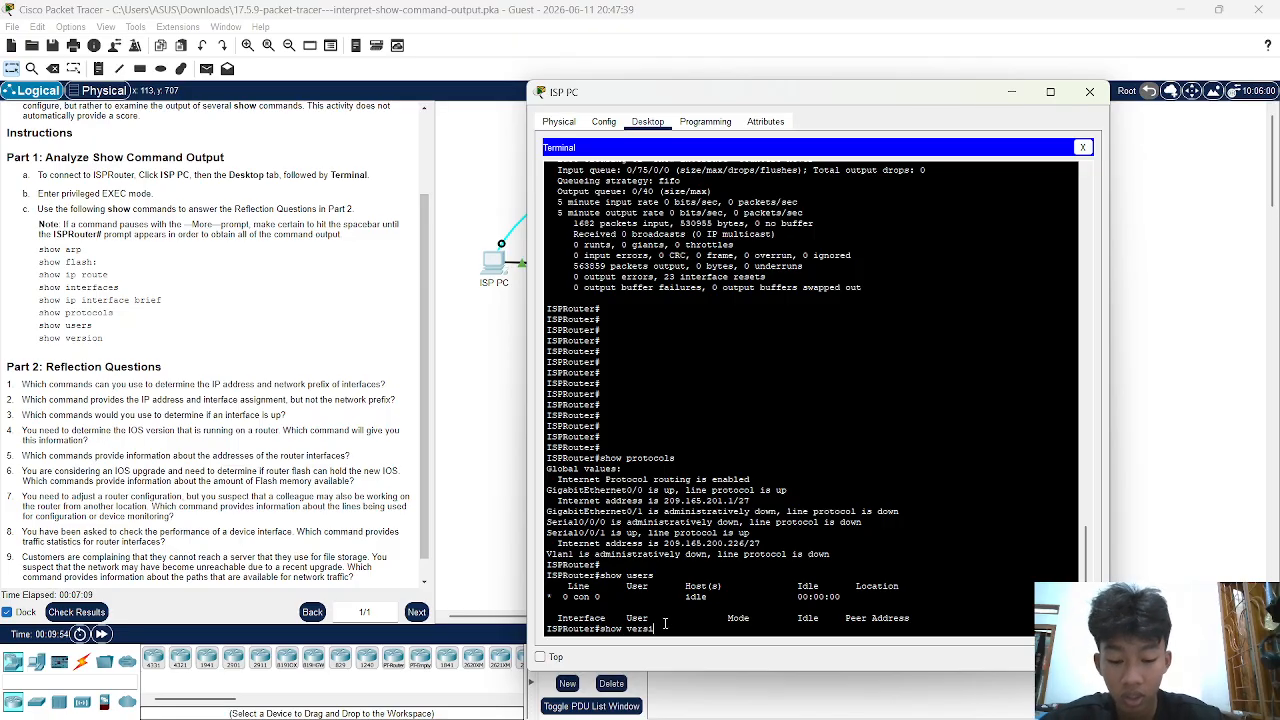
{"action": "type", "text": "on"}
{"action": "key", "text": "Return"}
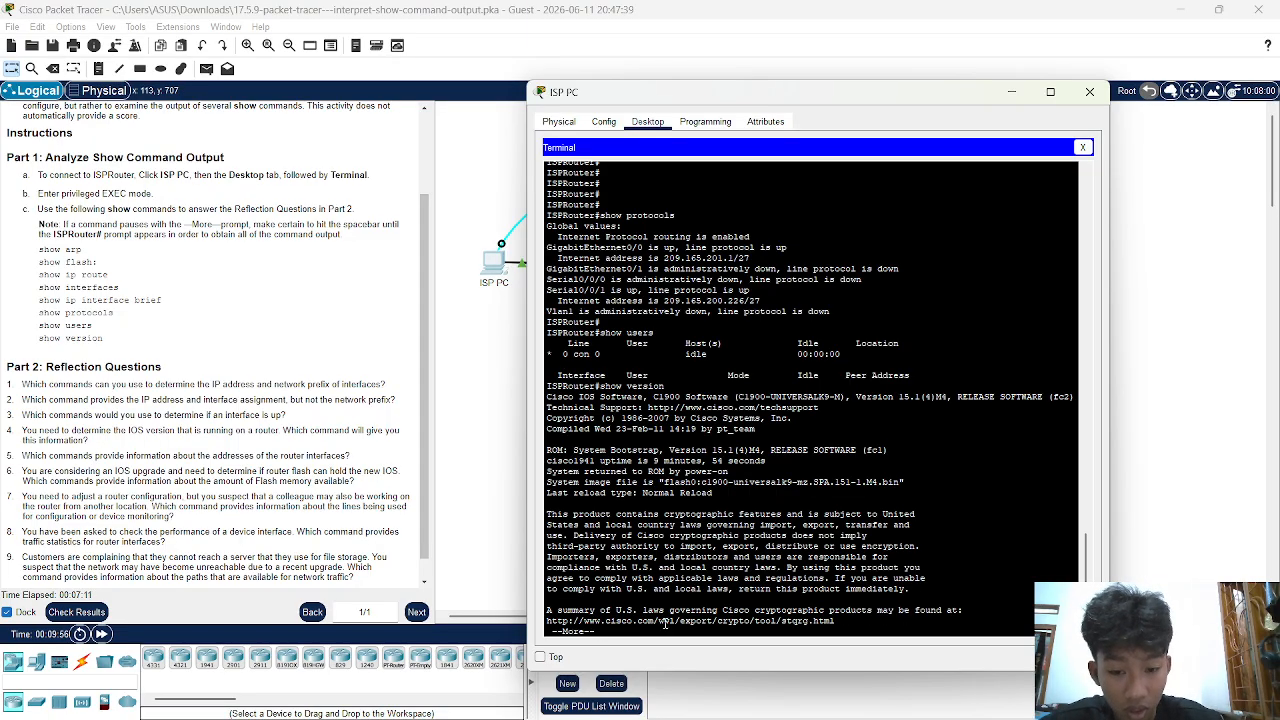
{"action": "key", "text": "Return"}
{"action": "key", "text": "Return"}
{"action": "key", "text": "Return"}
{"action": "key", "text": "Return"}
{"action": "key", "text": "Return"}
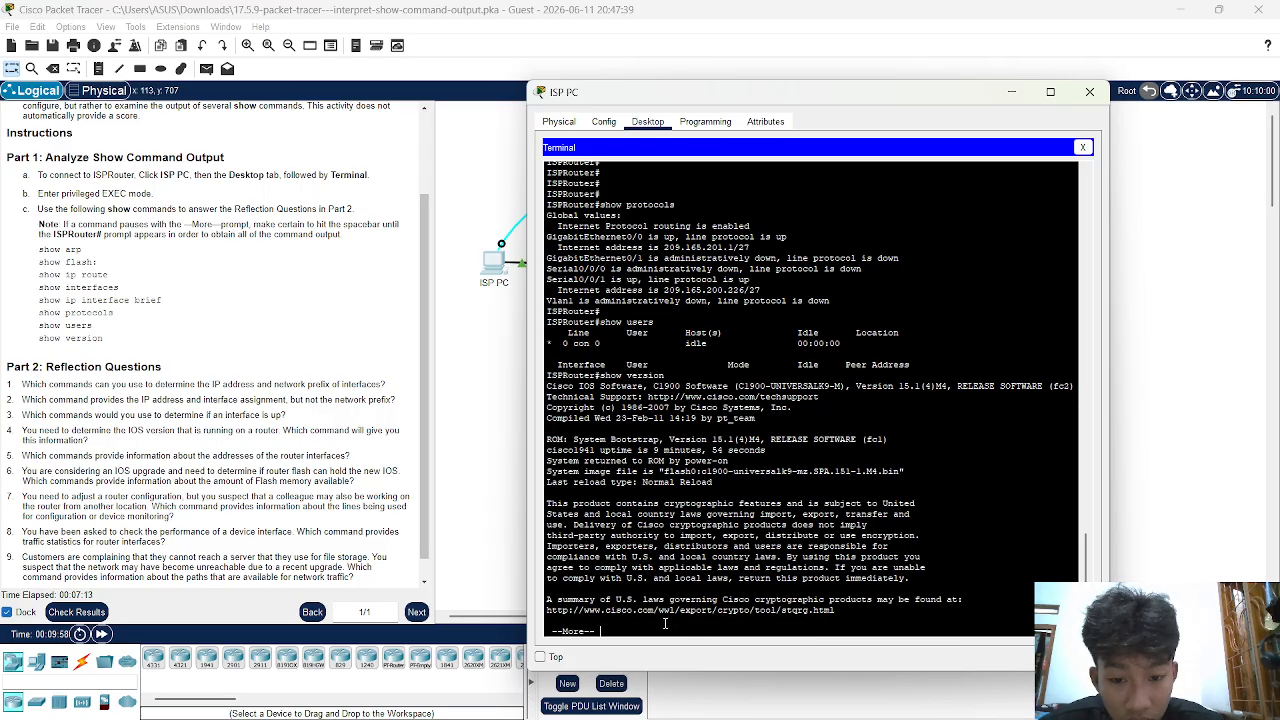
{"action": "key", "text": "Return"}
{"action": "key", "text": "Return"}
{"action": "key", "text": "Return"}
{"action": "key", "text": "Return"}
{"action": "key", "text": "Return"}
{"action": "key", "text": "Return"}
{"action": "key", "text": "Return"}
{"action": "key", "text": "Return"}
{"action": "key", "text": "Return"}
{"action": "key", "text": "Return"}
{"action": "key", "text": "Return"}
{"action": "key", "text": "Return"}
{"action": "key", "text": "Return"}
{"action": "key", "text": "Return"}
{"action": "key", "text": "Return"}
{"action": "key", "text": "Return"}
{"action": "key", "text": "Return"}
{"action": "key", "text": "Return"}
{"action": "key", "text": "Return"}
{"action": "key", "text": "Return"}
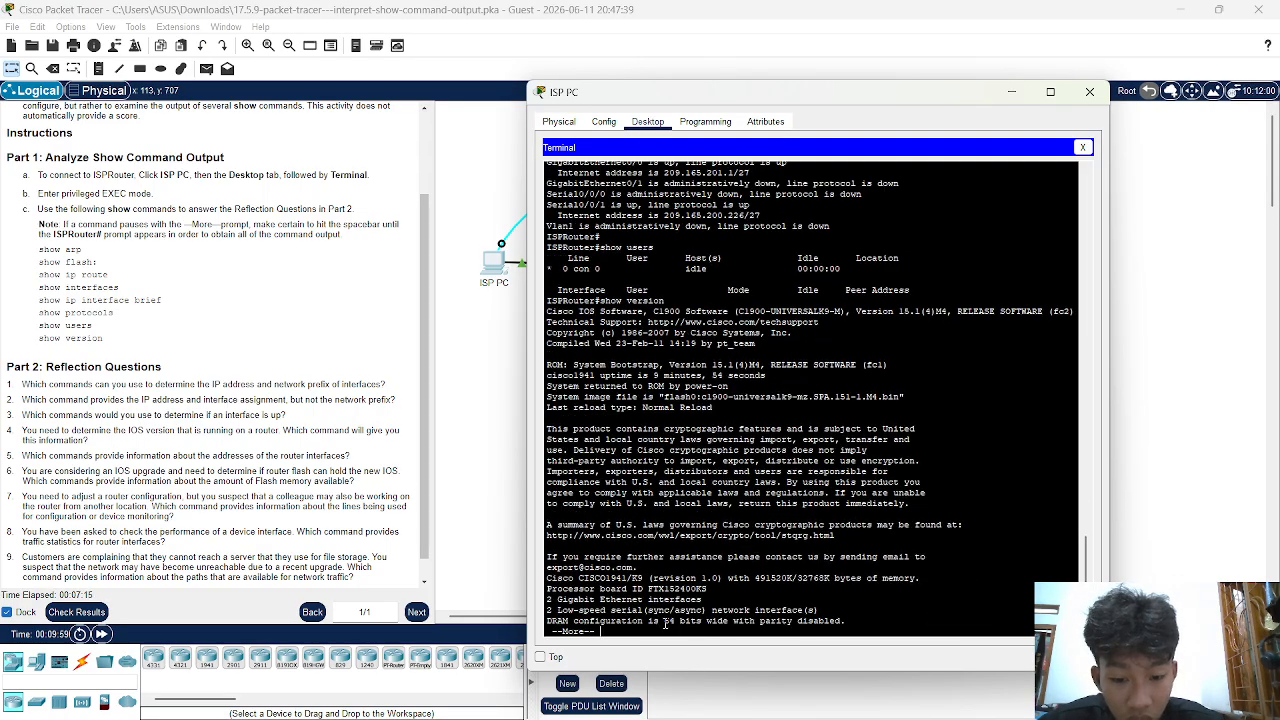
{"action": "key", "text": "Return"}
{"action": "key", "text": "Return"}
{"action": "key", "text": "Return"}
{"action": "key", "text": "Return"}
{"action": "key", "text": "Return"}
{"action": "key", "text": "Return"}
{"action": "key", "text": "Return"}
{"action": "key", "text": "Return"}
{"action": "key", "text": "Return"}
{"action": "key", "text": "Return"}
{"action": "key", "text": "Return"}
{"action": "key", "text": "Return"}
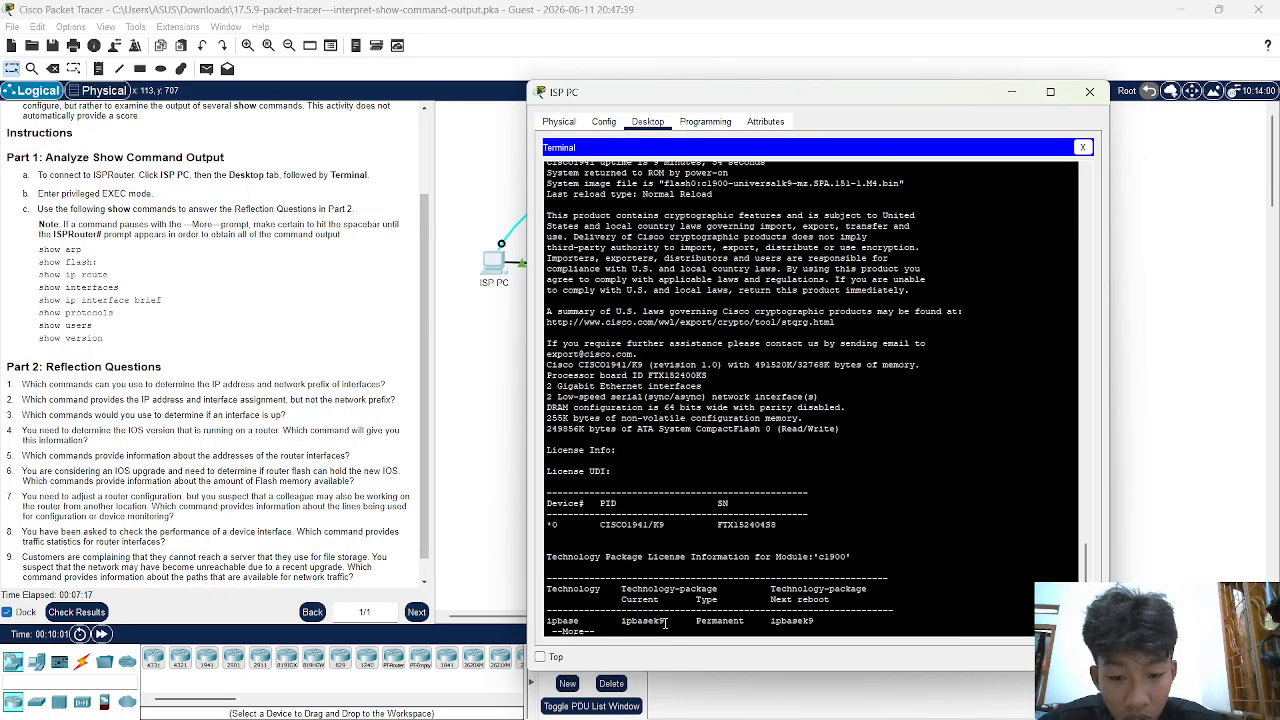
Step: Examine the IOS version, bootstrap, uptime, system image and hardware lines in the show version output
{"action": "scroll", "coordinate": [665, 623], "scroll_direction": "up", "scroll_amount": 5}
{"action": "scroll", "coordinate": [665, 623], "scroll_direction": "up", "scroll_amount": 3}
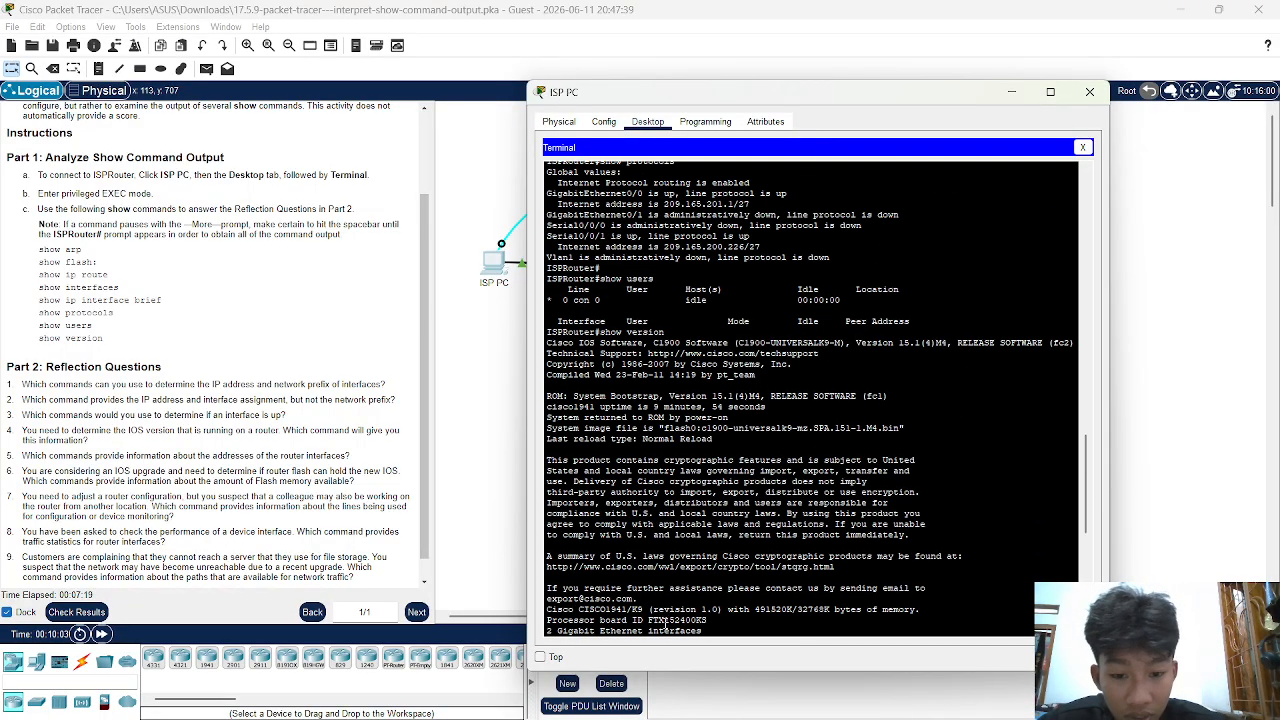
{"action": "scroll", "coordinate": [665, 623], "scroll_direction": "down", "scroll_amount": 2}
{"action": "scroll", "coordinate": [665, 623], "scroll_direction": "up", "scroll_amount": 1}
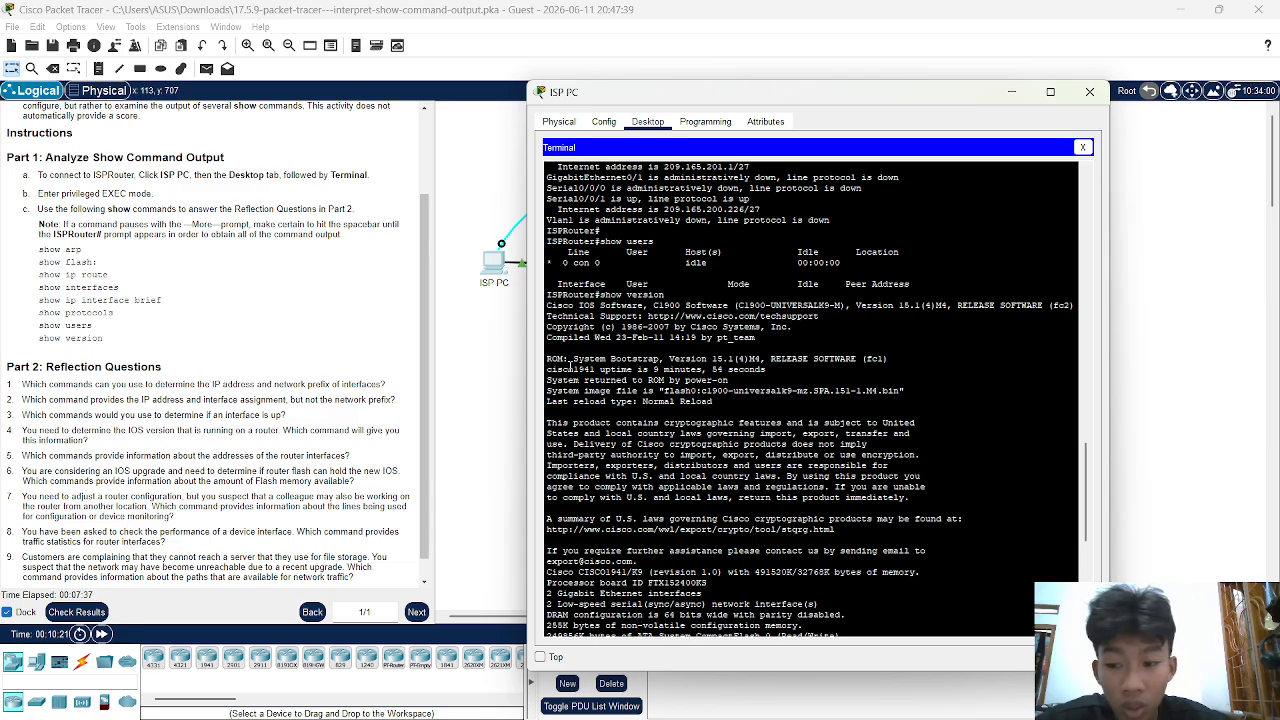
{"action": "scroll", "coordinate": [570, 367], "scroll_direction": "down", "scroll_amount": 2}
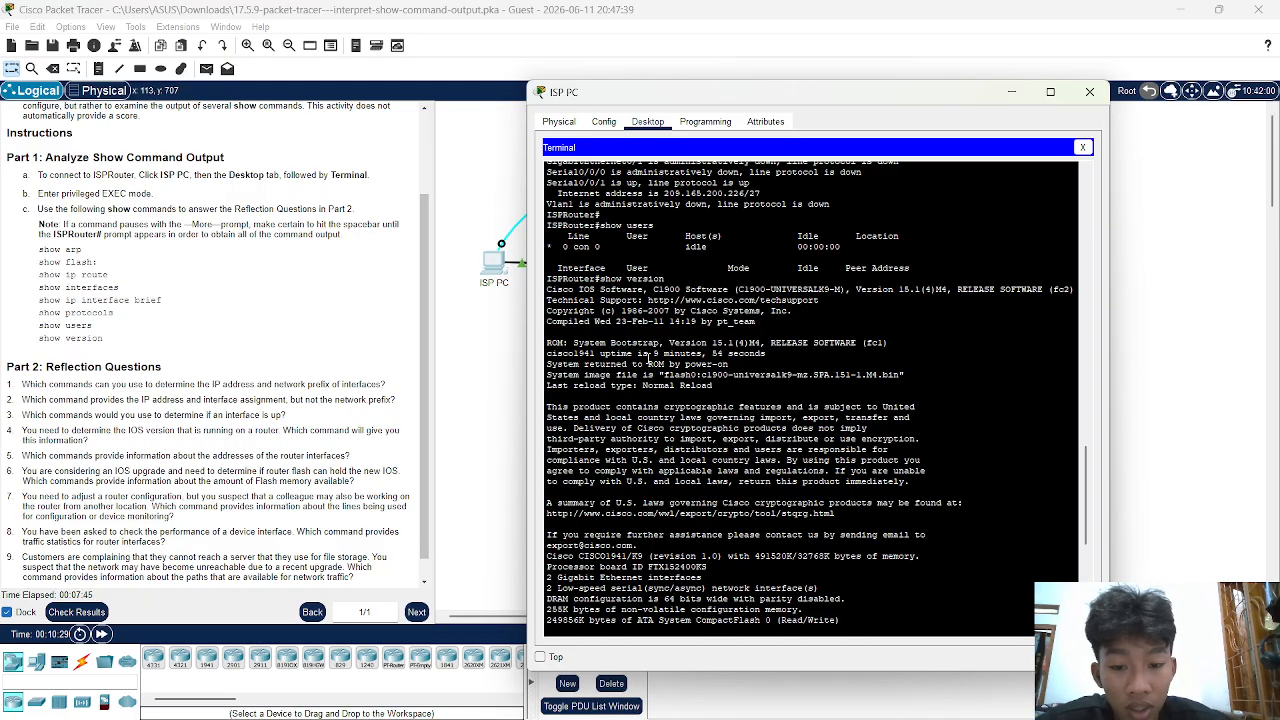
{"action": "scroll", "coordinate": [578, 408], "scroll_direction": "down", "scroll_amount": 3}
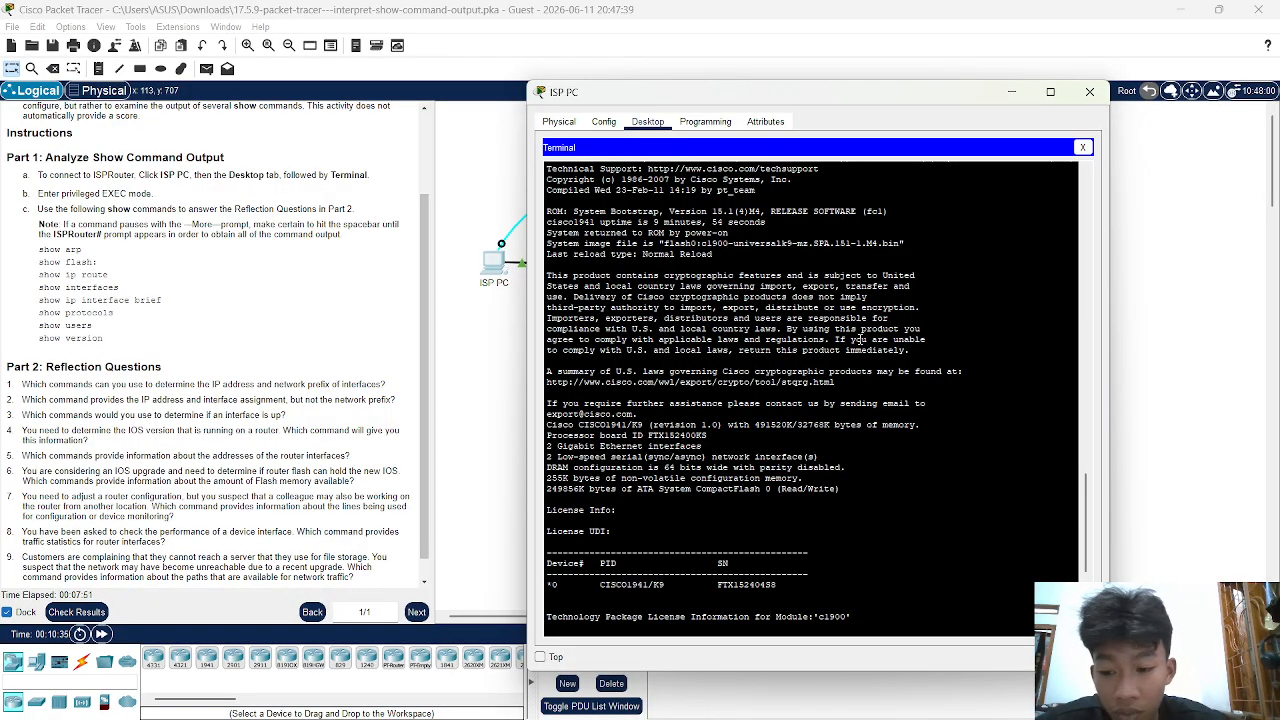
Step: Page through the rest of the show version output to the prompt and review its memory, license and configuration register details
{"action": "key", "text": "Return"}
{"action": "key", "text": "Return"}
{"action": "key", "text": "Return"}
{"action": "key", "text": "Return"}
{"action": "key", "text": "Return"}
{"action": "key", "text": "Return"}
{"action": "key", "text": "Return"}
{"action": "key", "text": "Return"}
{"action": "key", "text": "Return"}
{"action": "key", "text": "Return"}
{"action": "key", "text": "Return"}
{"action": "key", "text": "Return"}
{"action": "key", "text": "Return"}
{"action": "key", "text": "Return"}
{"action": "key", "text": "Return"}
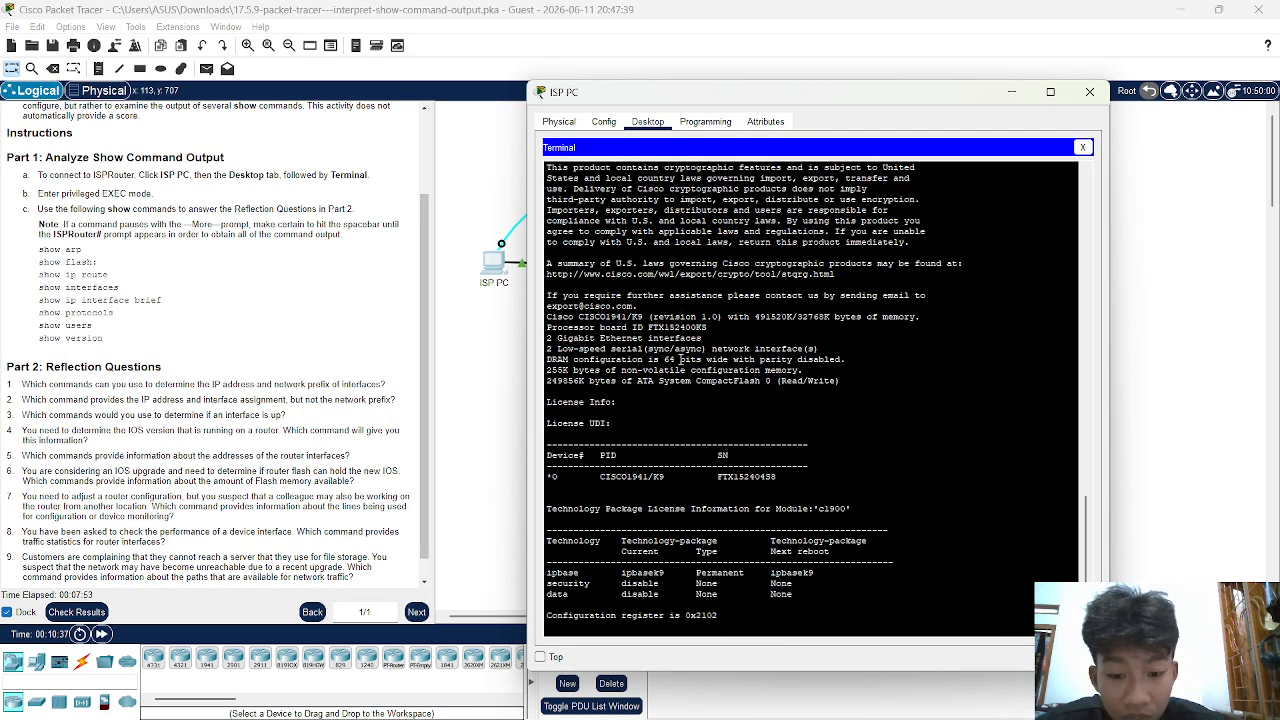
{"action": "scroll", "coordinate": [680, 359], "scroll_direction": "up", "scroll_amount": 5}
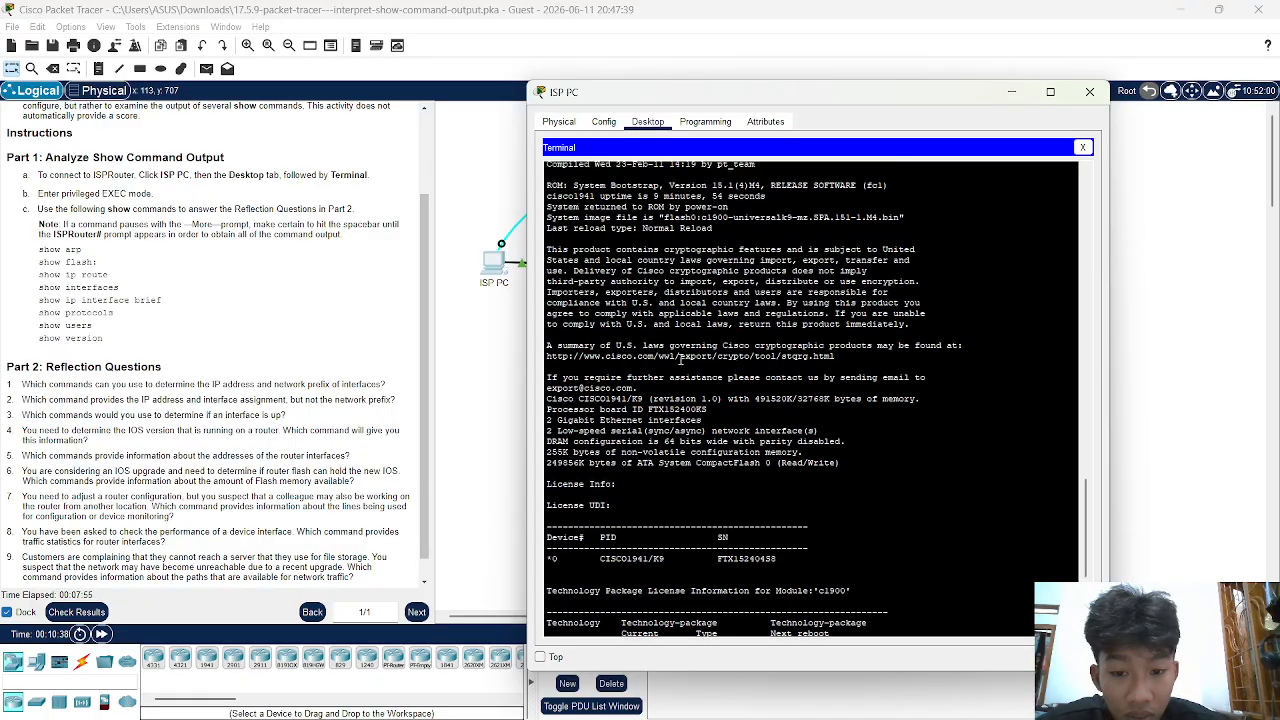
{"action": "scroll", "coordinate": [680, 359], "scroll_direction": "down", "scroll_amount": 7}
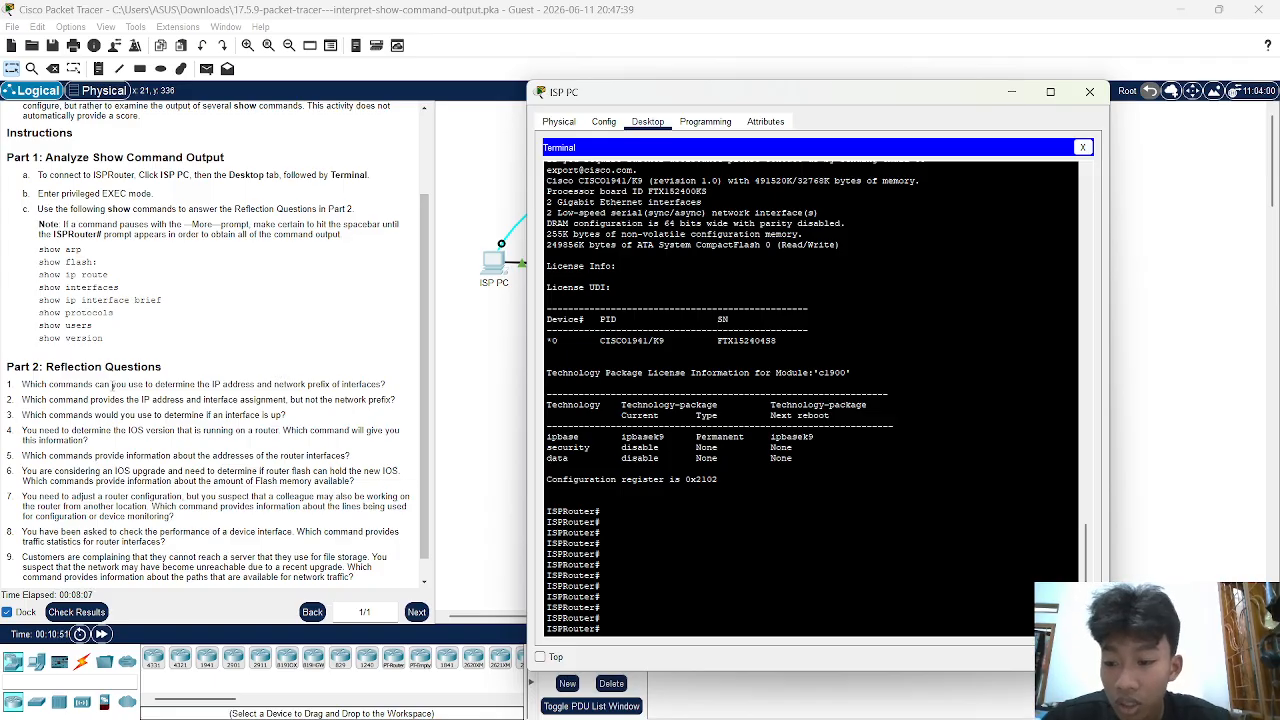
Step: Read the Part 2 reflection questions, compare them with the show interfaces output and bring the main activity window to the front
{"action": "scroll", "coordinate": [140, 385], "scroll_direction": "down", "scroll_amount": 1}
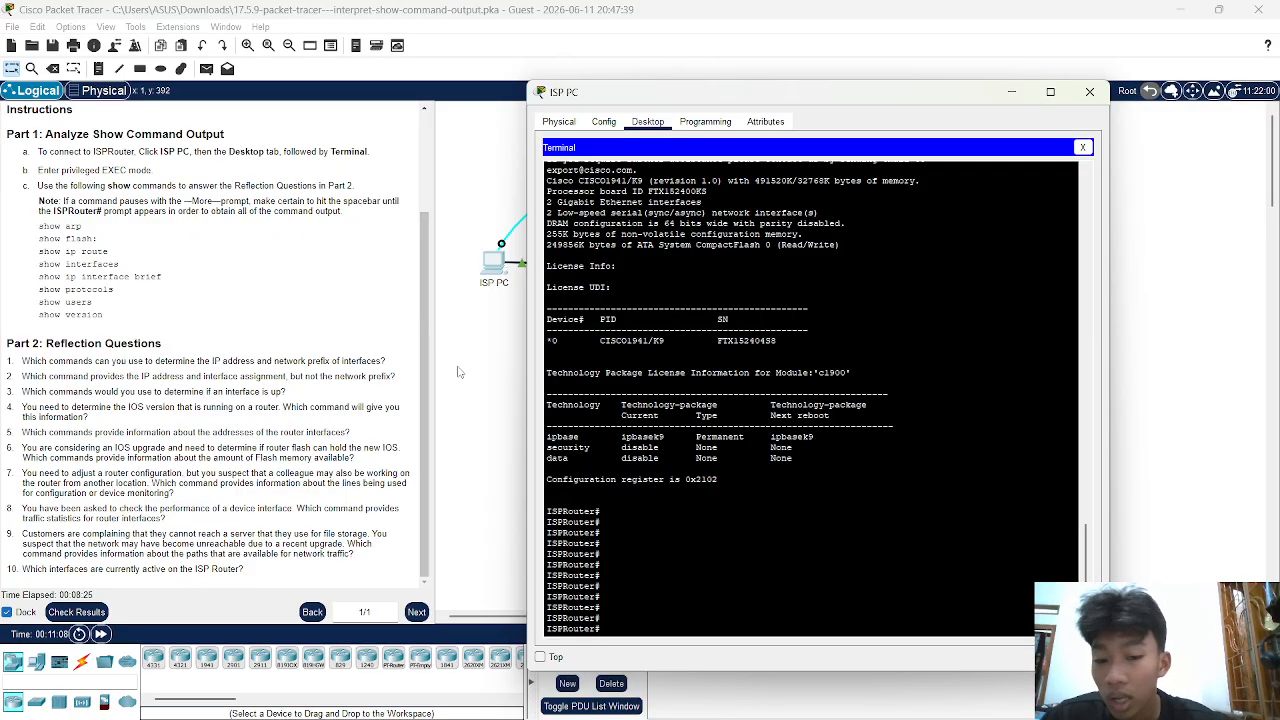
{"action": "scroll", "coordinate": [660, 384], "scroll_direction": "up", "scroll_amount": 10}
{"action": "scroll", "coordinate": [660, 384], "scroll_direction": "up", "scroll_amount": 15}
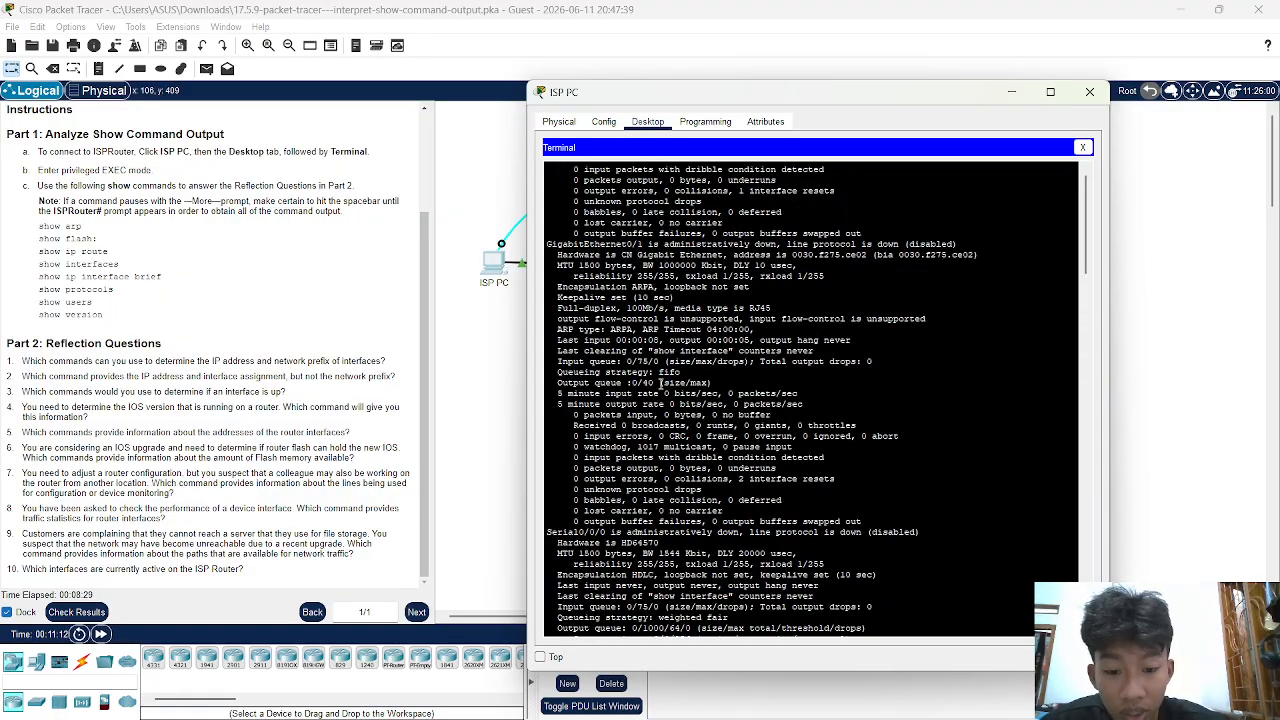
{"action": "scroll", "coordinate": [660, 384], "scroll_direction": "down", "scroll_amount": 4}
{"action": "scroll", "coordinate": [660, 384], "scroll_direction": "up", "scroll_amount": 4}
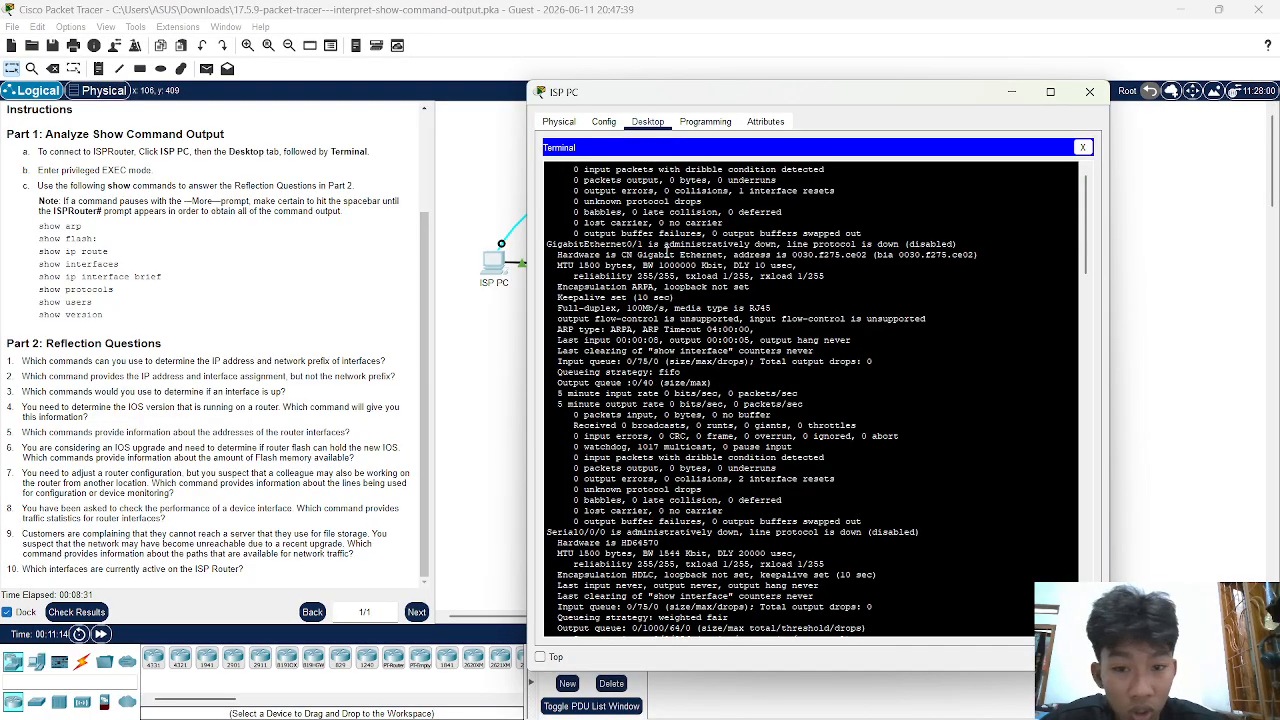
{"action": "scroll", "coordinate": [680, 355], "scroll_direction": "down", "scroll_amount": 20}
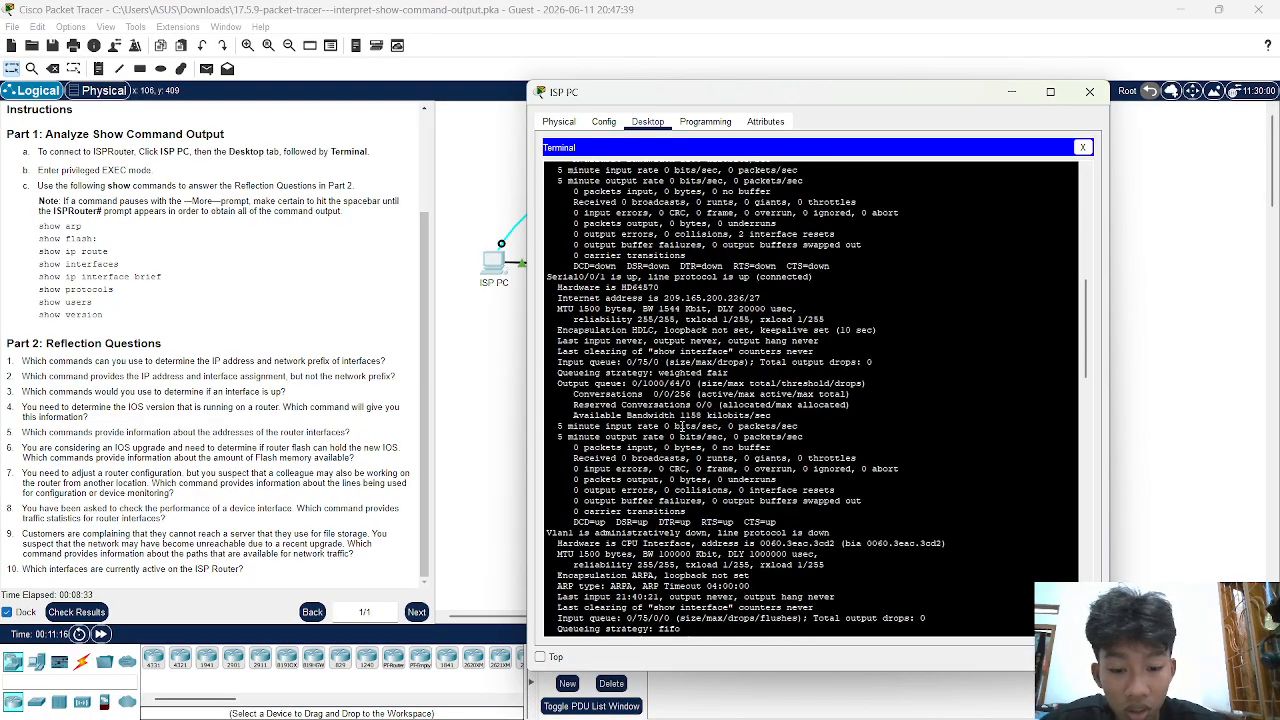
{"action": "left_click", "coordinate": [406, 452]}
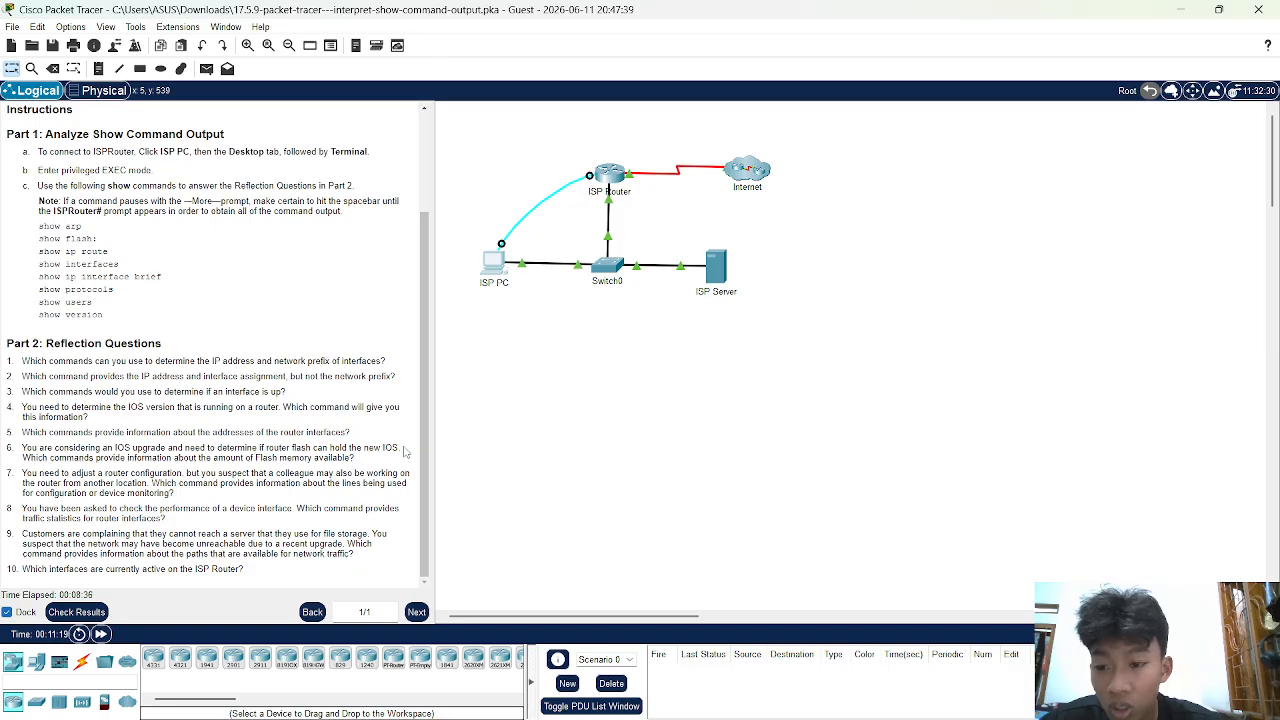
Step: Reopen the ISP PC terminal and review the show interfaces, show protocols and show version output against the first reflection questions
{"action": "left_click", "coordinate": [497, 266]}
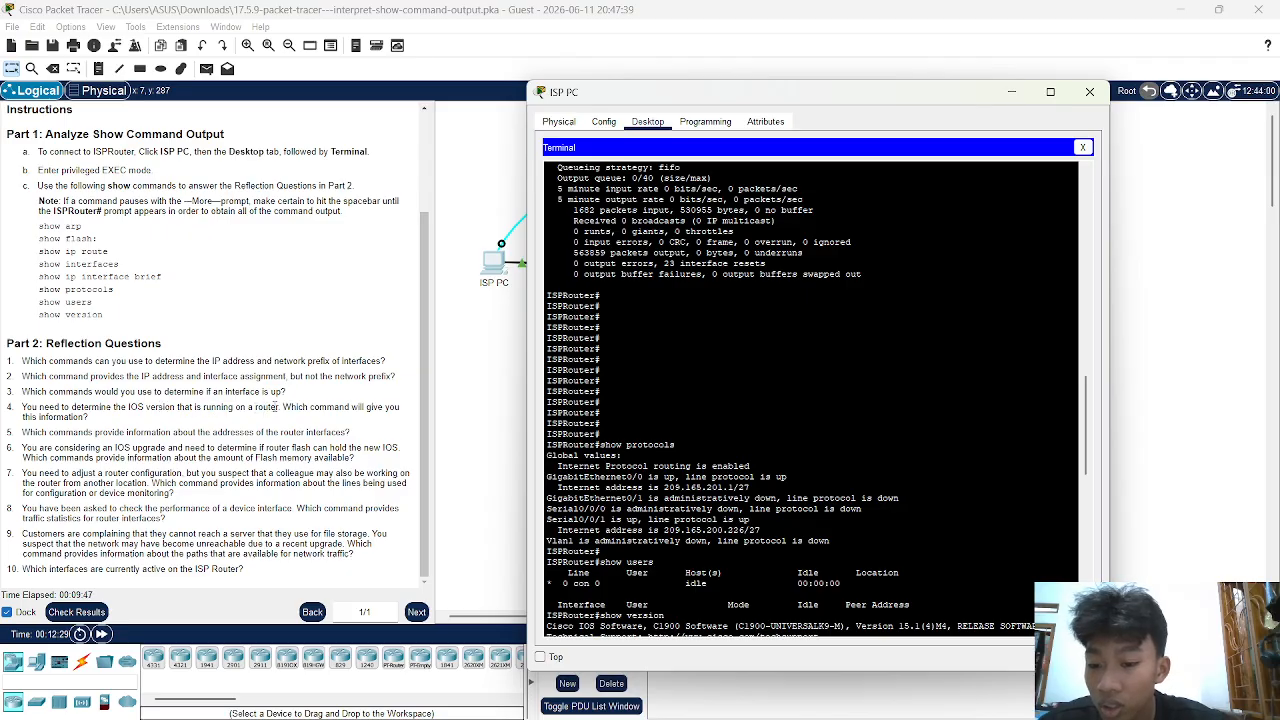
{"action": "scroll", "coordinate": [578, 323], "scroll_direction": "up", "scroll_amount": 10}
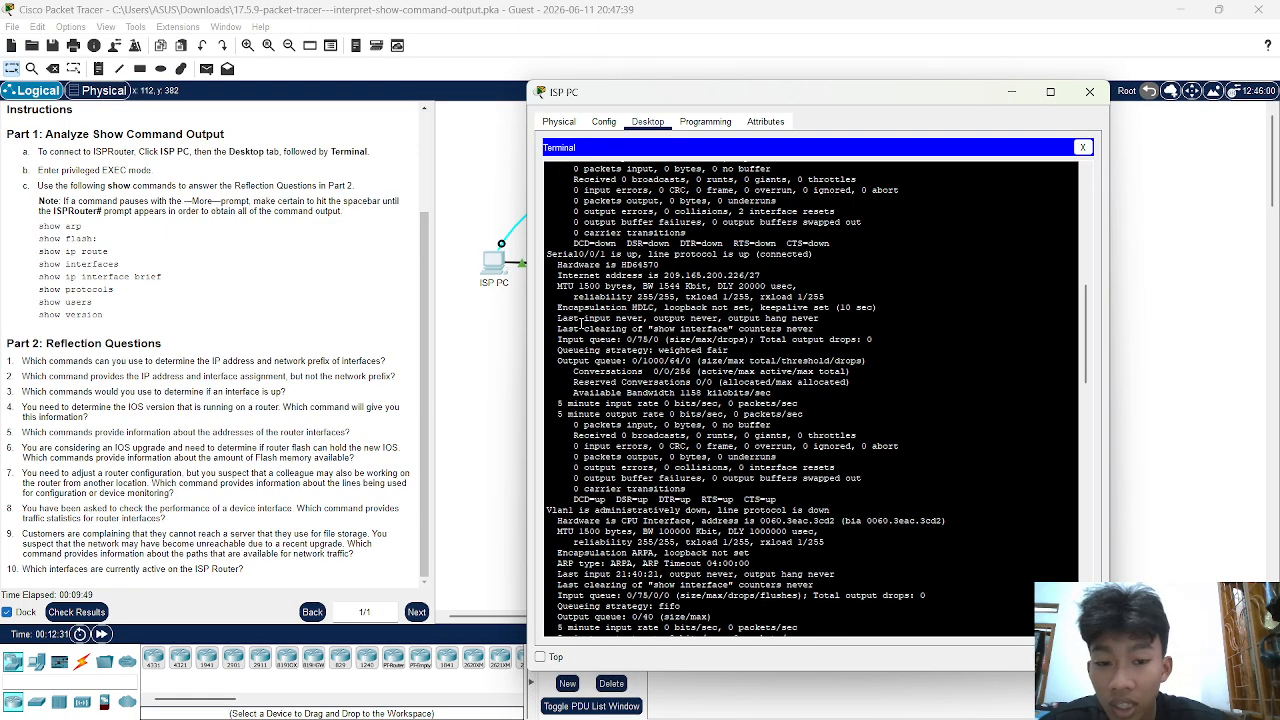
{"action": "scroll", "coordinate": [578, 323], "scroll_direction": "up", "scroll_amount": 6}
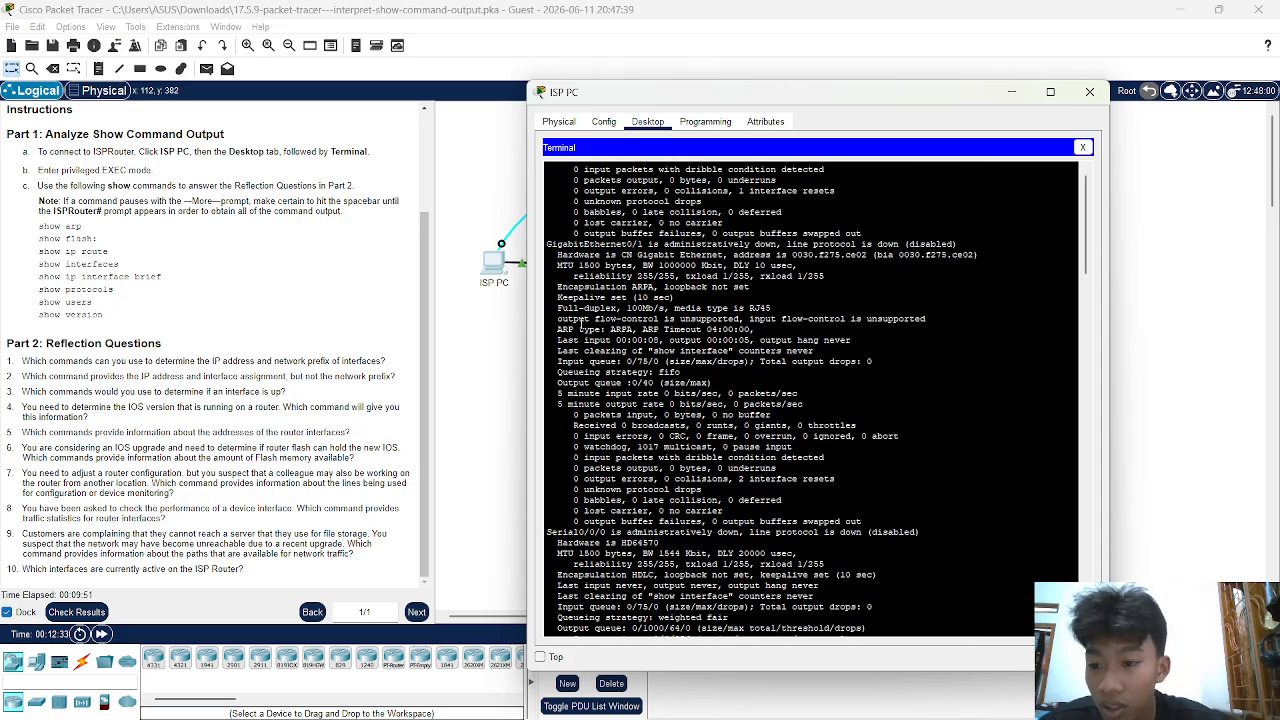
{"action": "scroll", "coordinate": [578, 323], "scroll_direction": "down", "scroll_amount": 15}
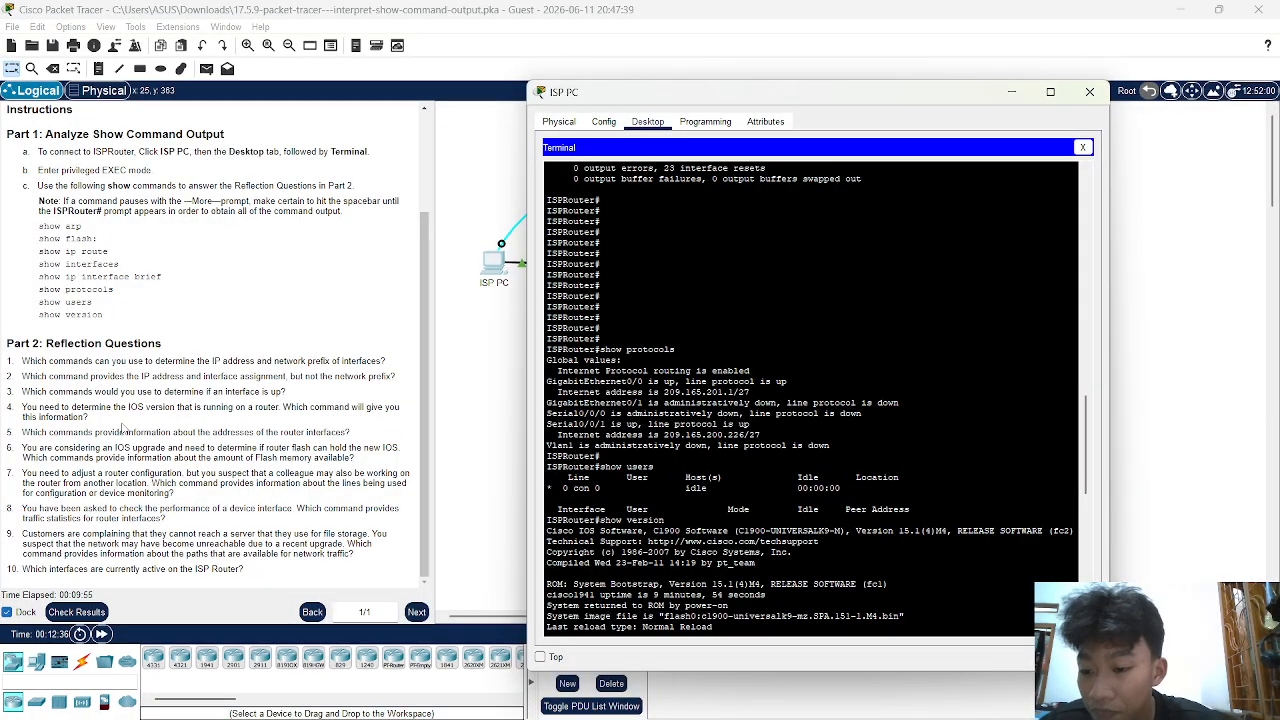
{"action": "scroll", "coordinate": [654, 333], "scroll_direction": "down", "scroll_amount": 3}
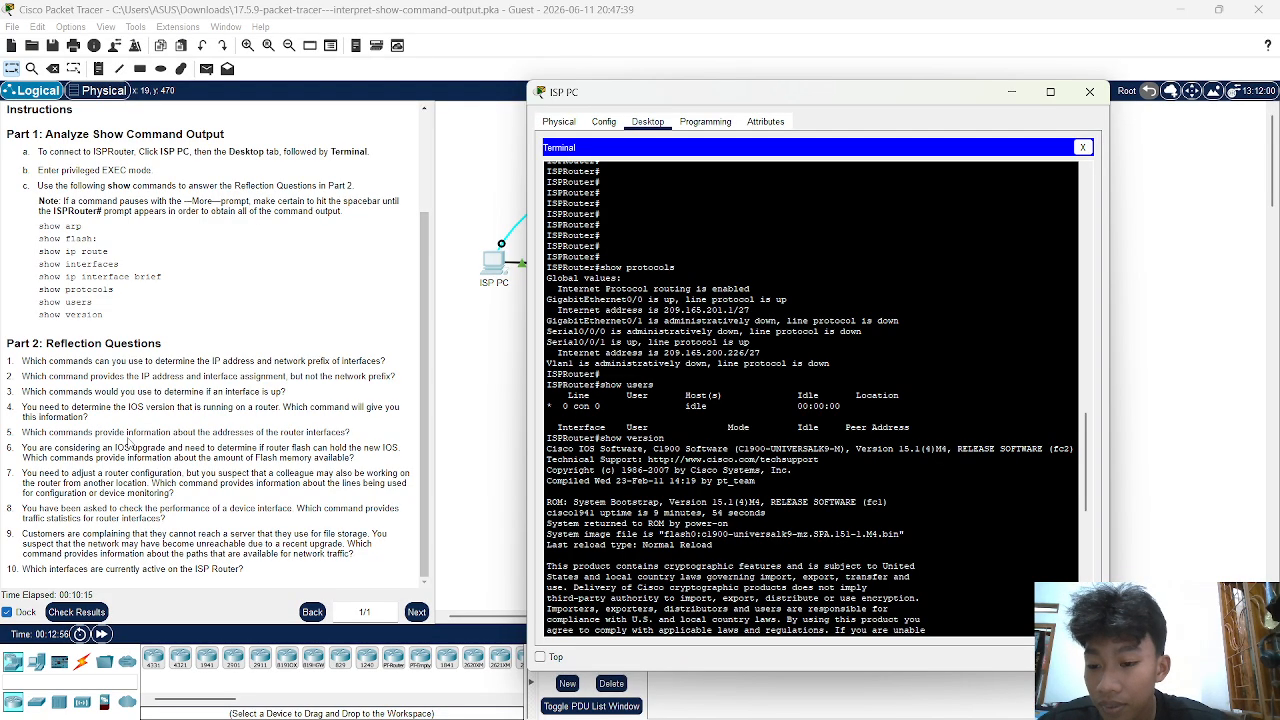
Step: Read reflection questions 5 and 6 on interface addresses and flash memory, and highlight show flash: in the command list
{"action": "left_click_drag", "start_coordinate": [128, 433], "coordinate": [189, 437]}
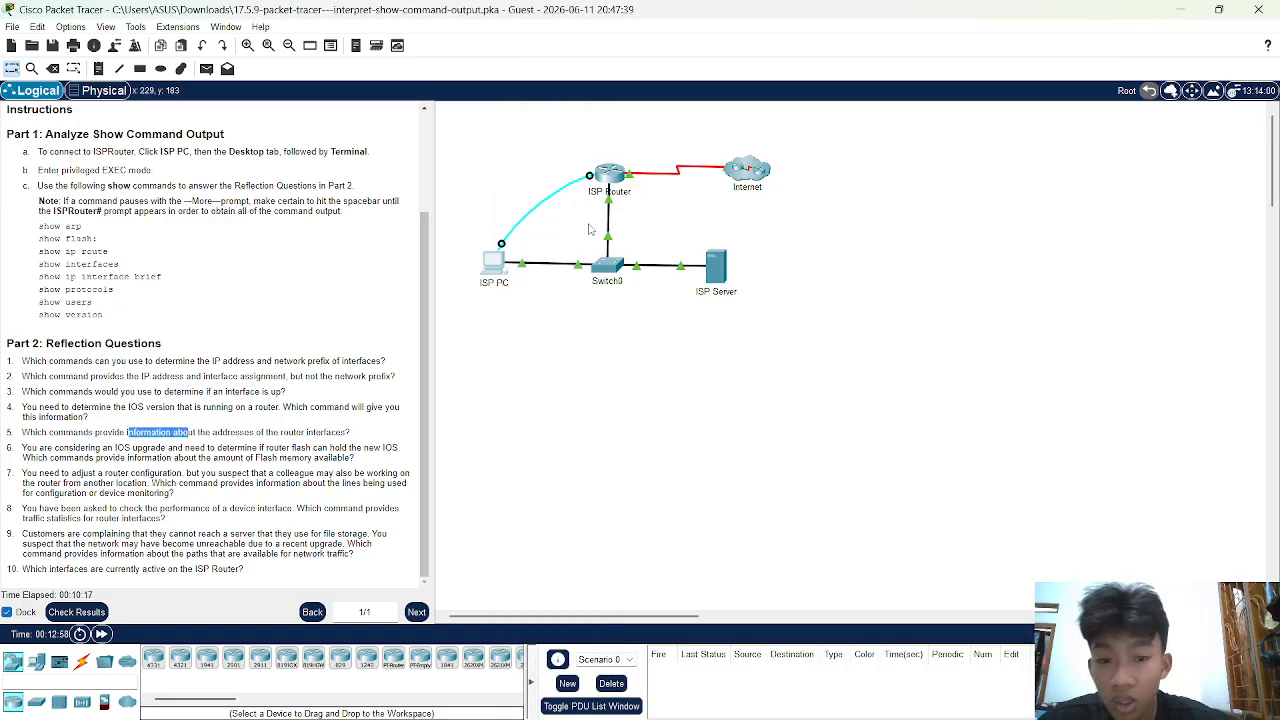
{"action": "left_click", "coordinate": [492, 262]}
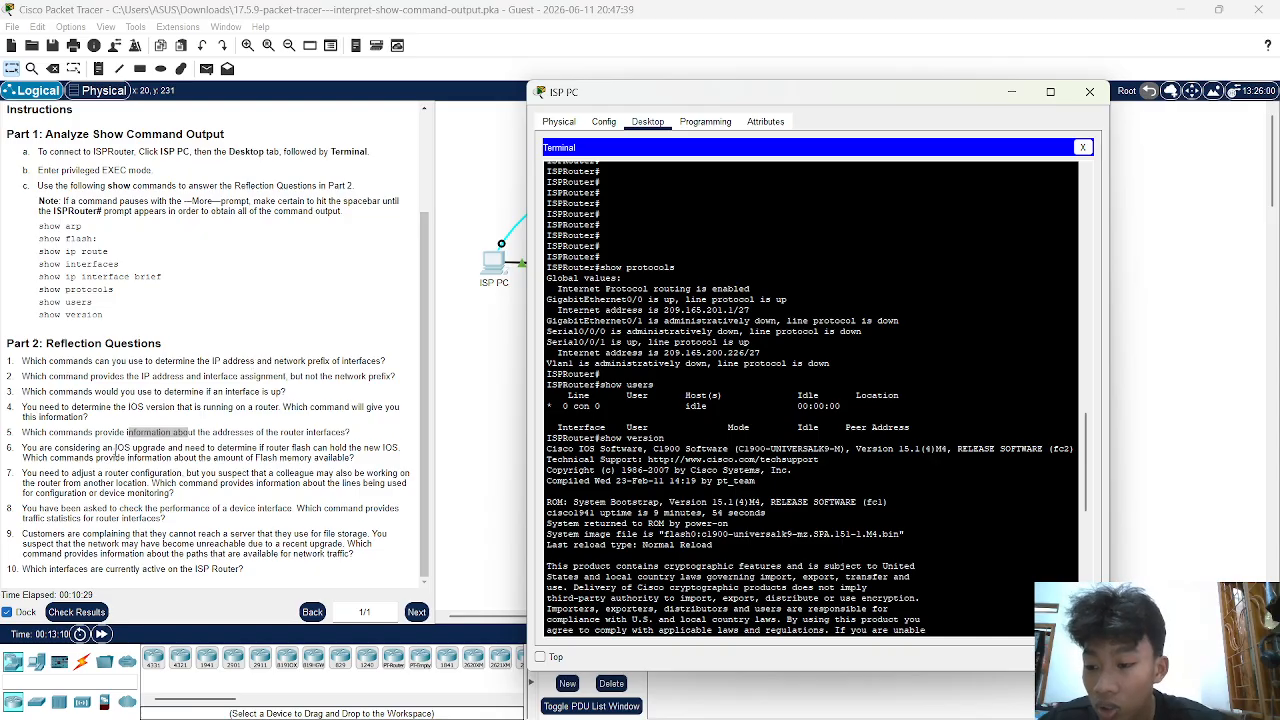
{"action": "left_click", "coordinate": [54, 457]}
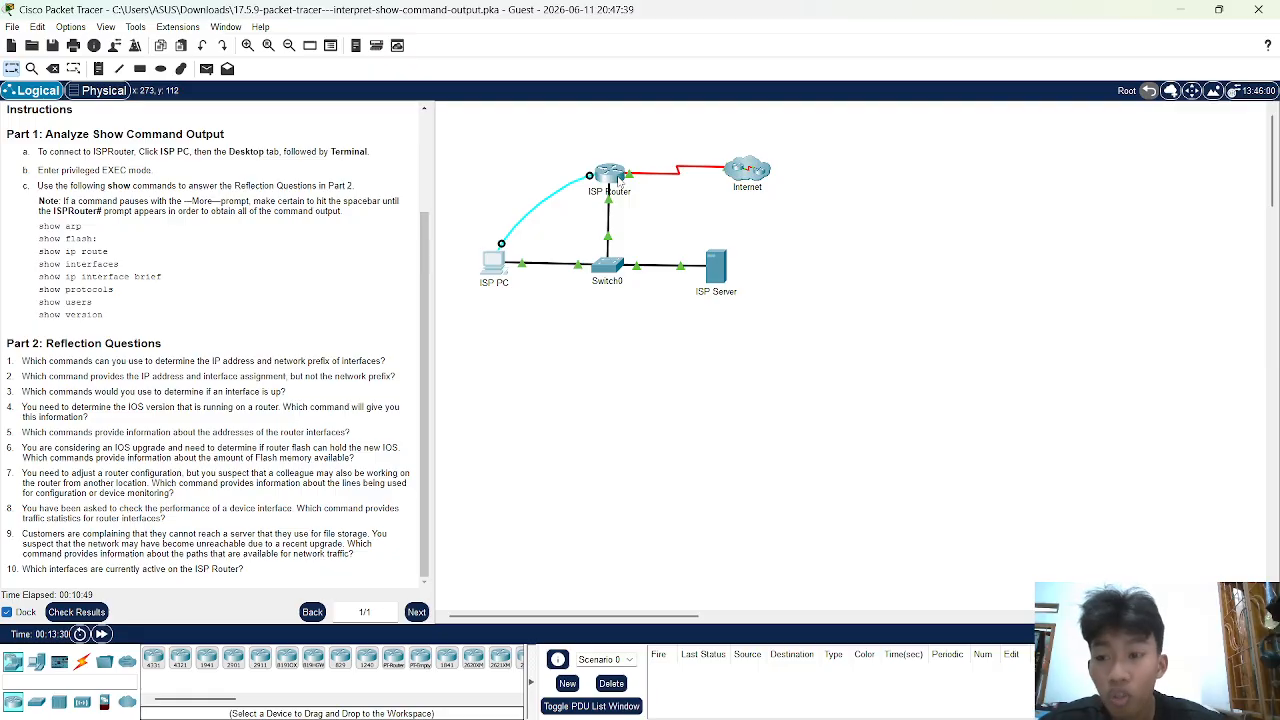
{"action": "double_click", "coordinate": [97, 238]}
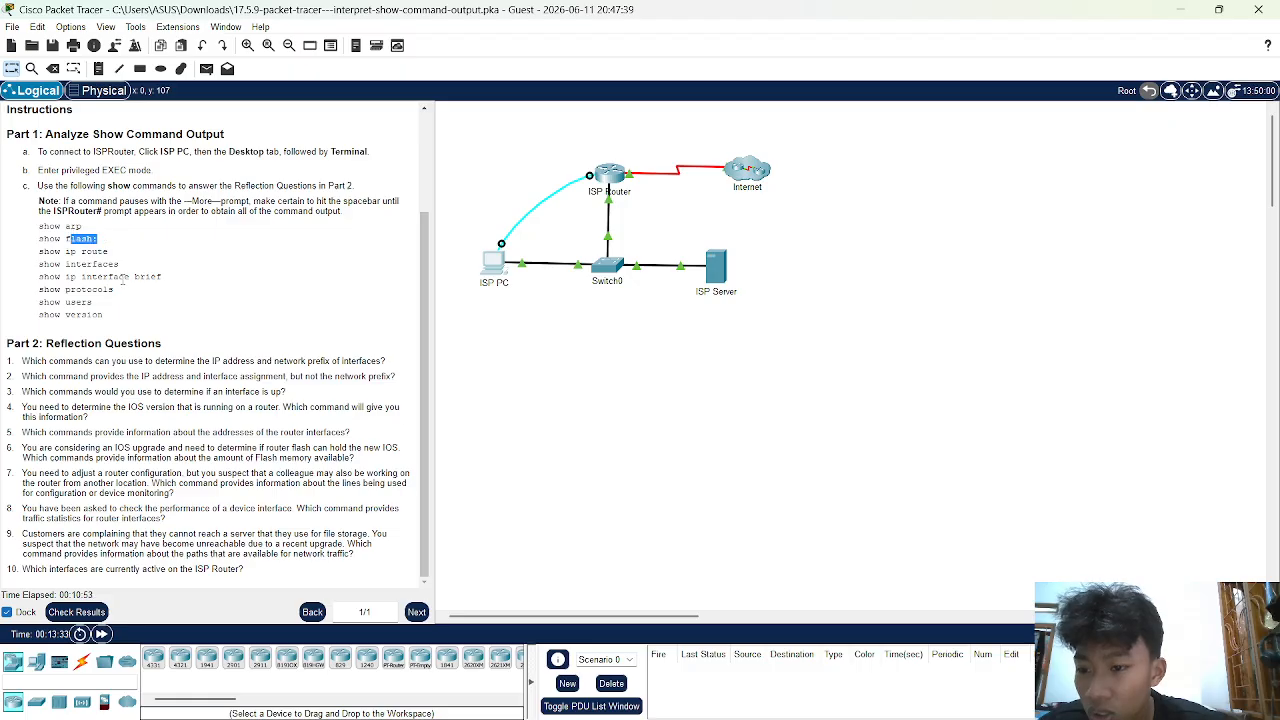
{"action": "left_click", "coordinate": [115, 315]}
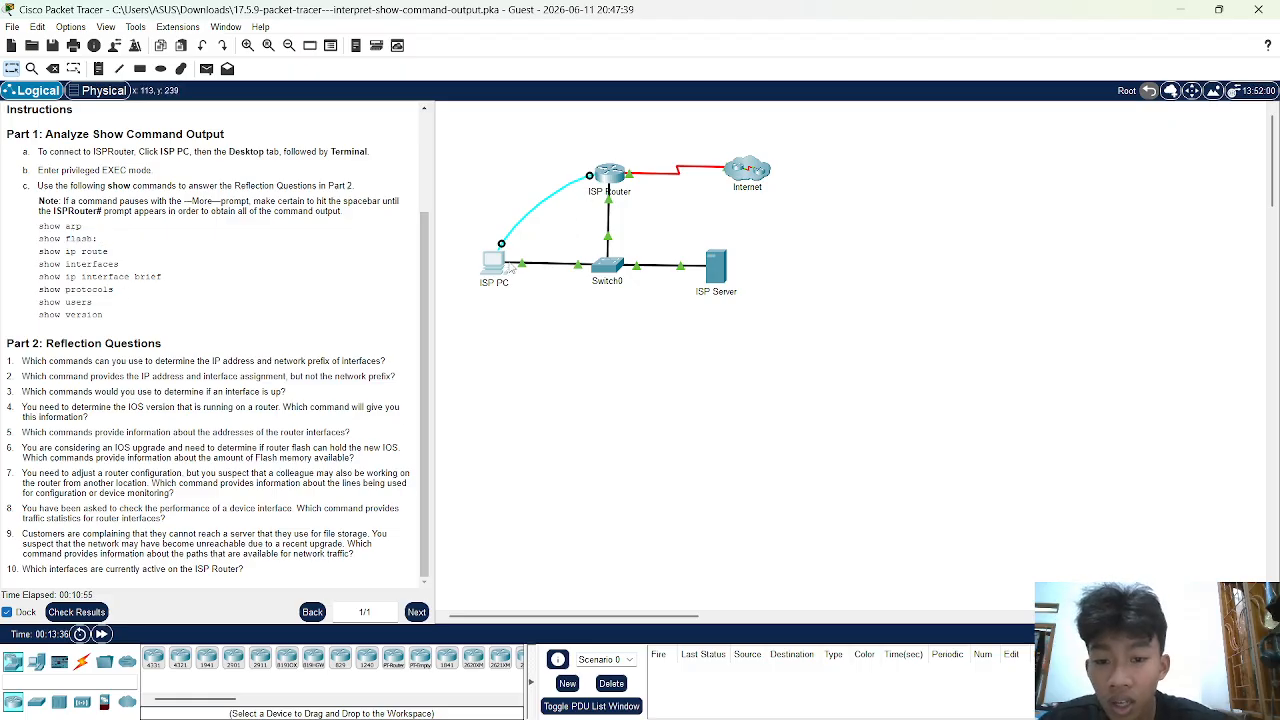
Step: Read reflection question 7 on the lines used for configuration or monitoring, and highlight show users in the command list
{"action": "left_click", "coordinate": [491, 268]}
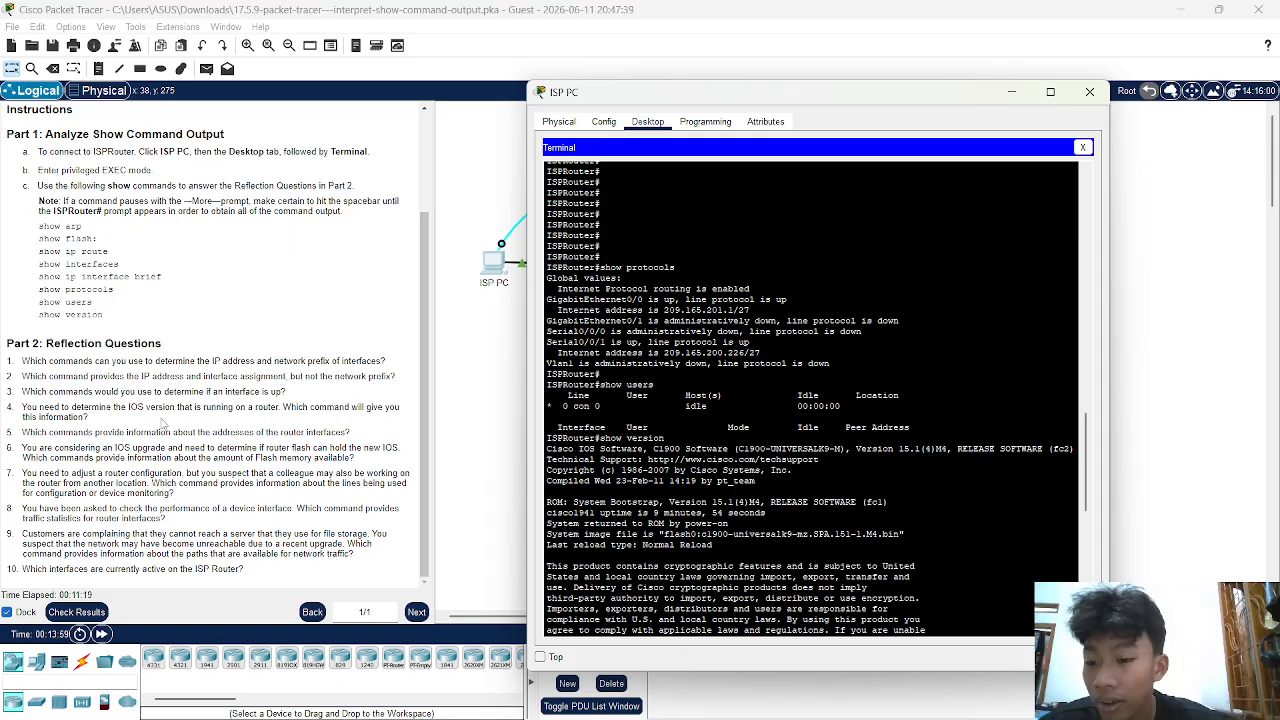
{"action": "left_click_drag", "start_coordinate": [230, 478], "coordinate": [338, 497]}
{"action": "left_click", "coordinate": [258, 483]}
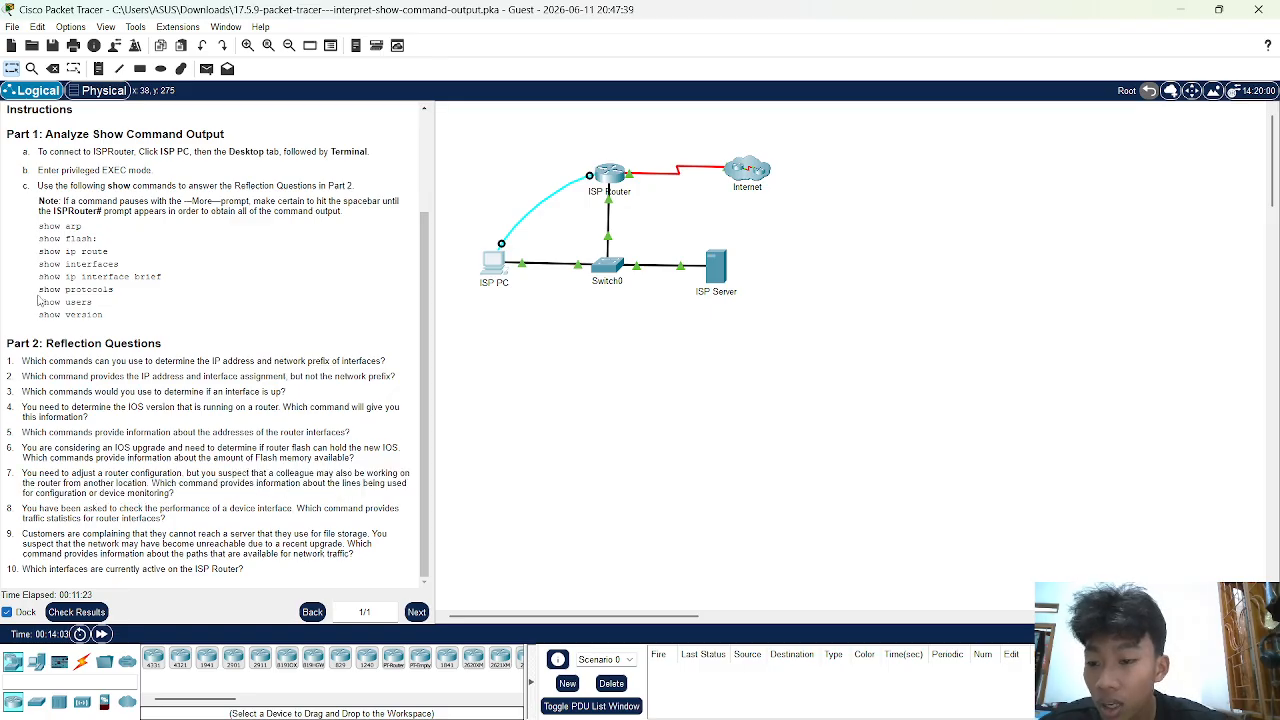
{"action": "left_click_drag", "start_coordinate": [97, 305], "coordinate": [40, 305]}
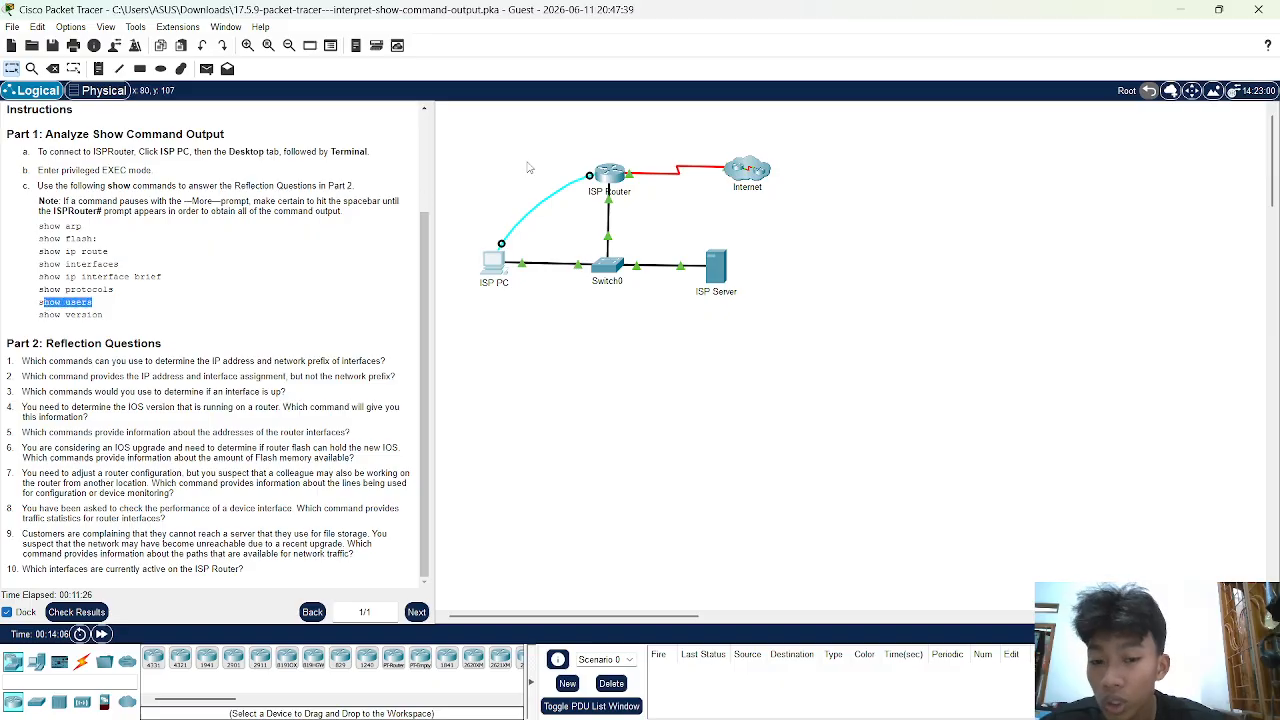
Step: Compare reflection questions 8 to 10 on traffic statistics, network paths and active interfaces with the terminal output and the command list
{"action": "left_click", "coordinate": [496, 266]}
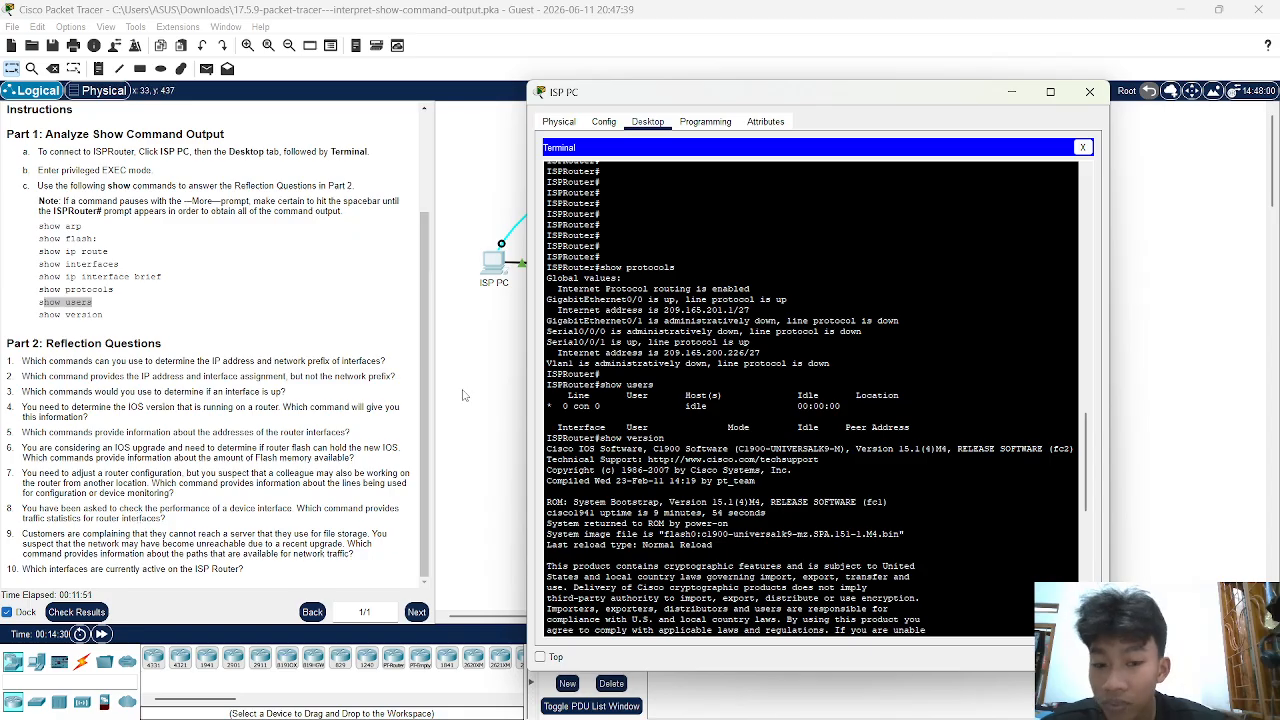
{"action": "scroll", "coordinate": [740, 328], "scroll_direction": "down", "scroll_amount": 4}
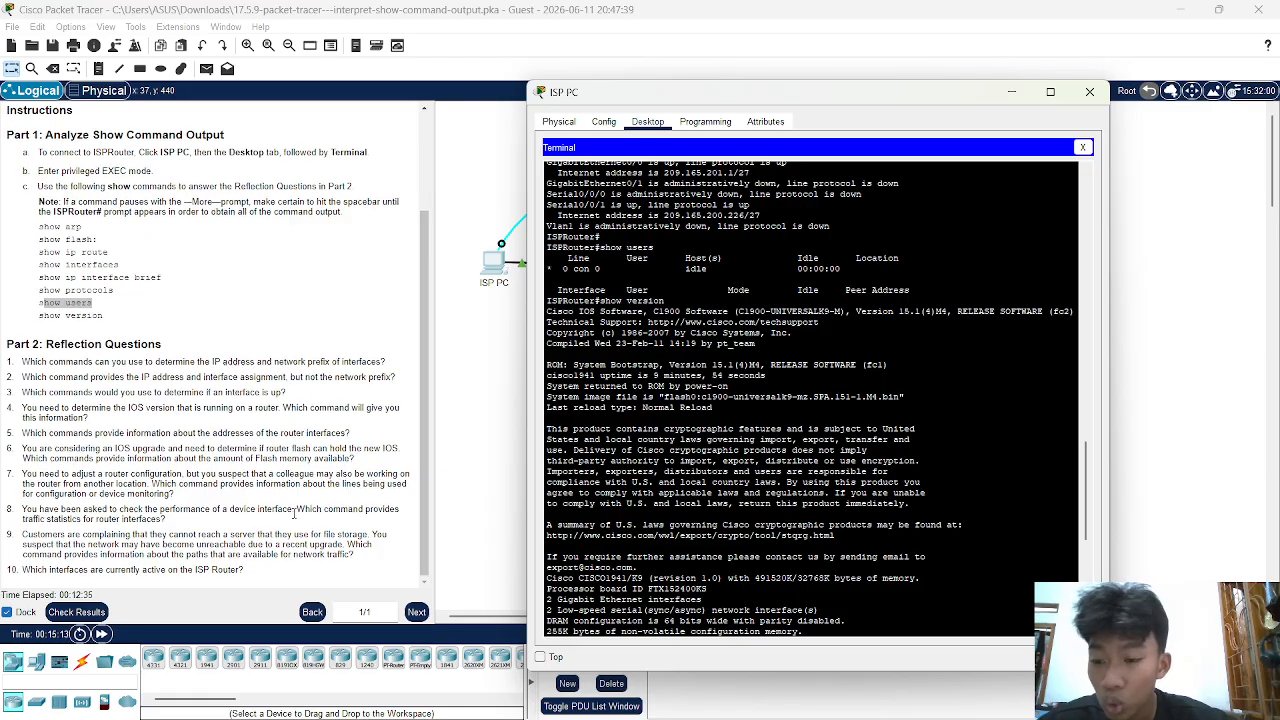
{"action": "scroll", "coordinate": [293, 515], "scroll_direction": "up", "scroll_amount": 2}
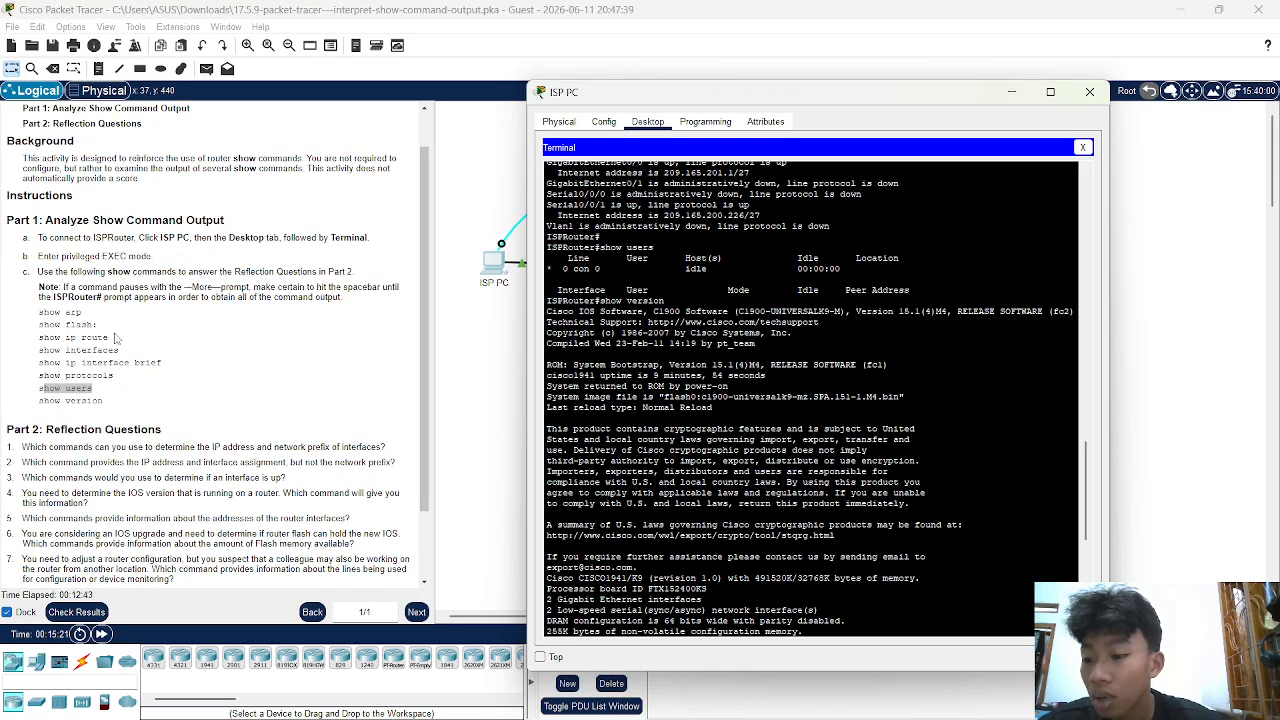
{"action": "scroll", "coordinate": [115, 338], "scroll_direction": "down", "scroll_amount": 3}
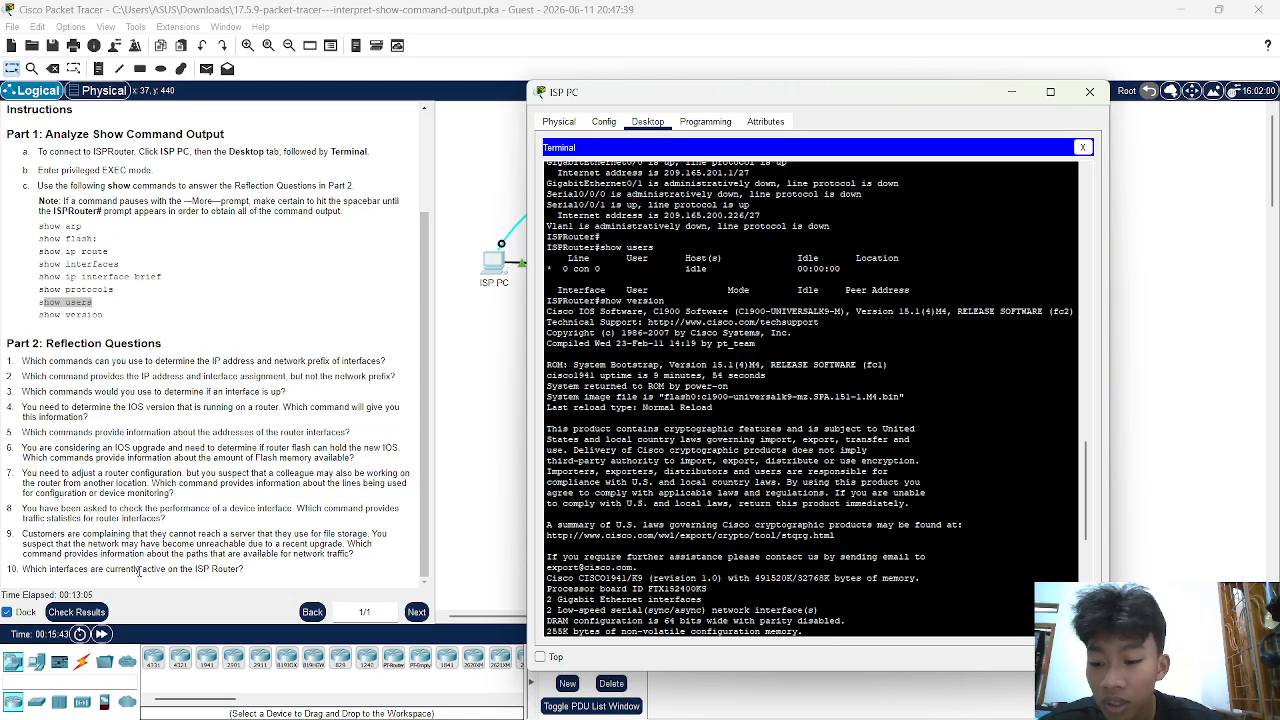
{"action": "left_click_drag", "start_coordinate": [135, 570], "coordinate": [170, 572]}
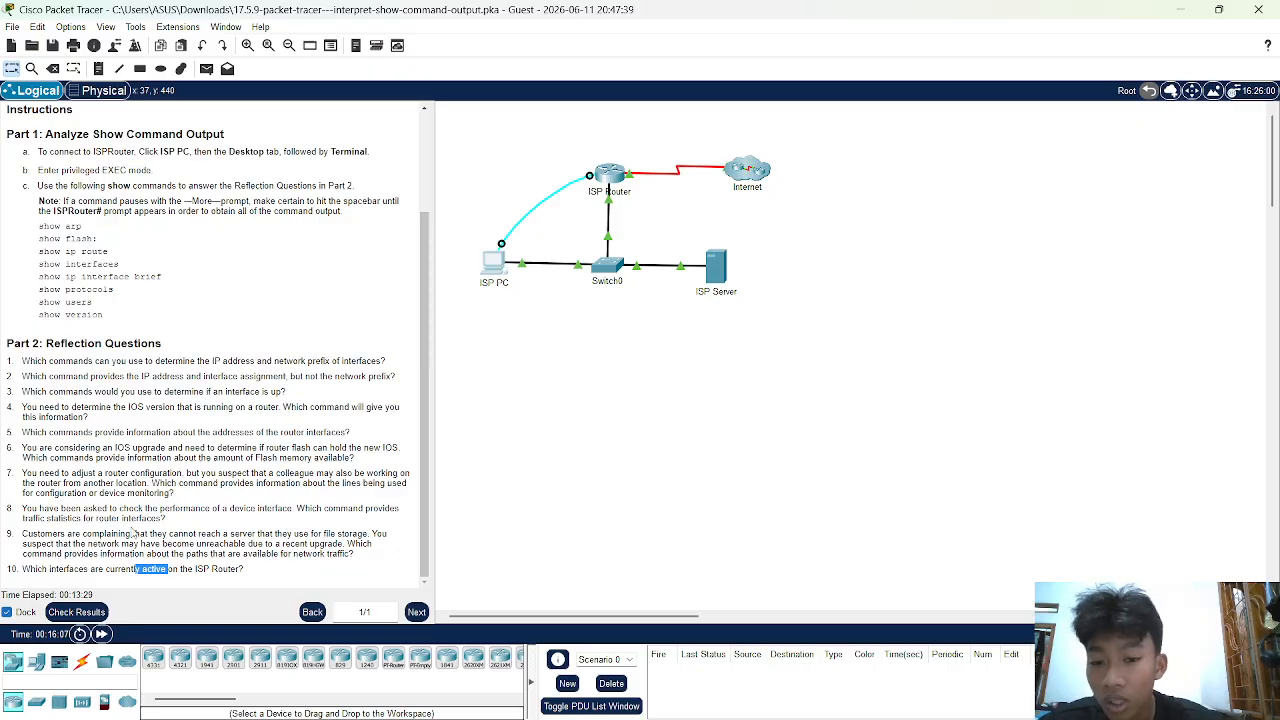
{"action": "scroll", "coordinate": [133, 533], "scroll_direction": "up", "scroll_amount": 3}
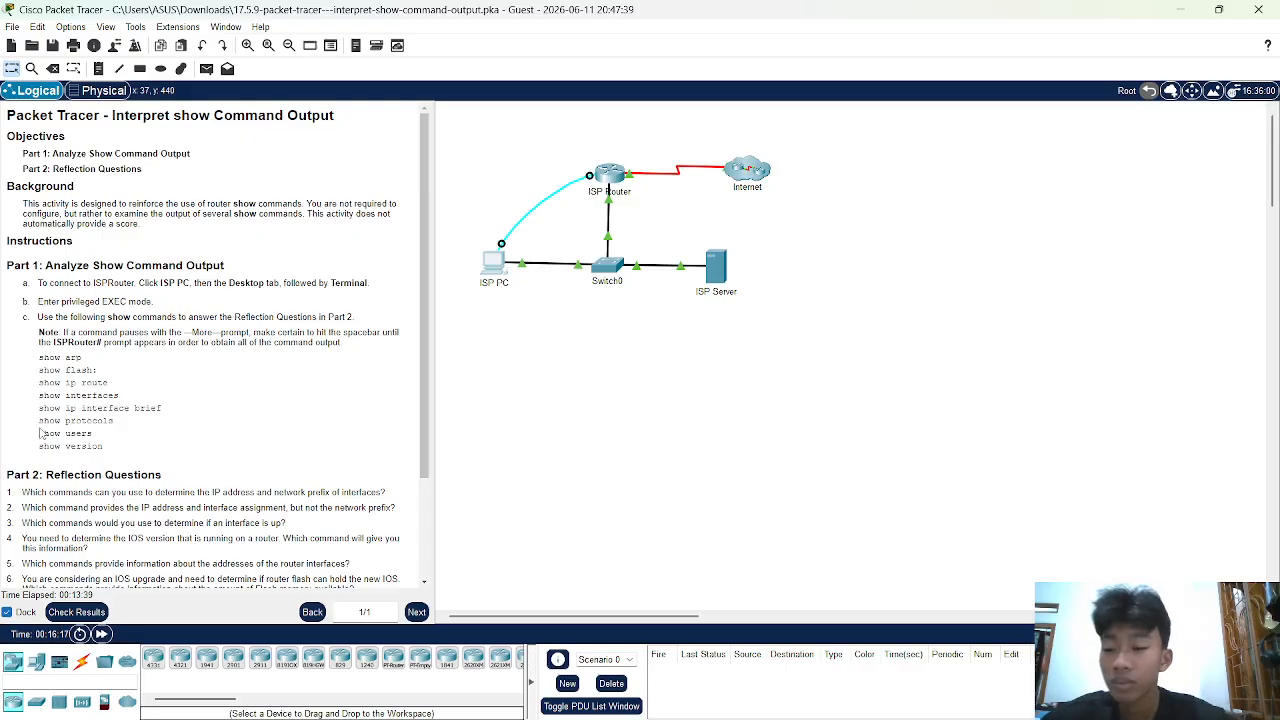
{"action": "scroll", "coordinate": [117, 553], "scroll_direction": "down", "scroll_amount": 3}
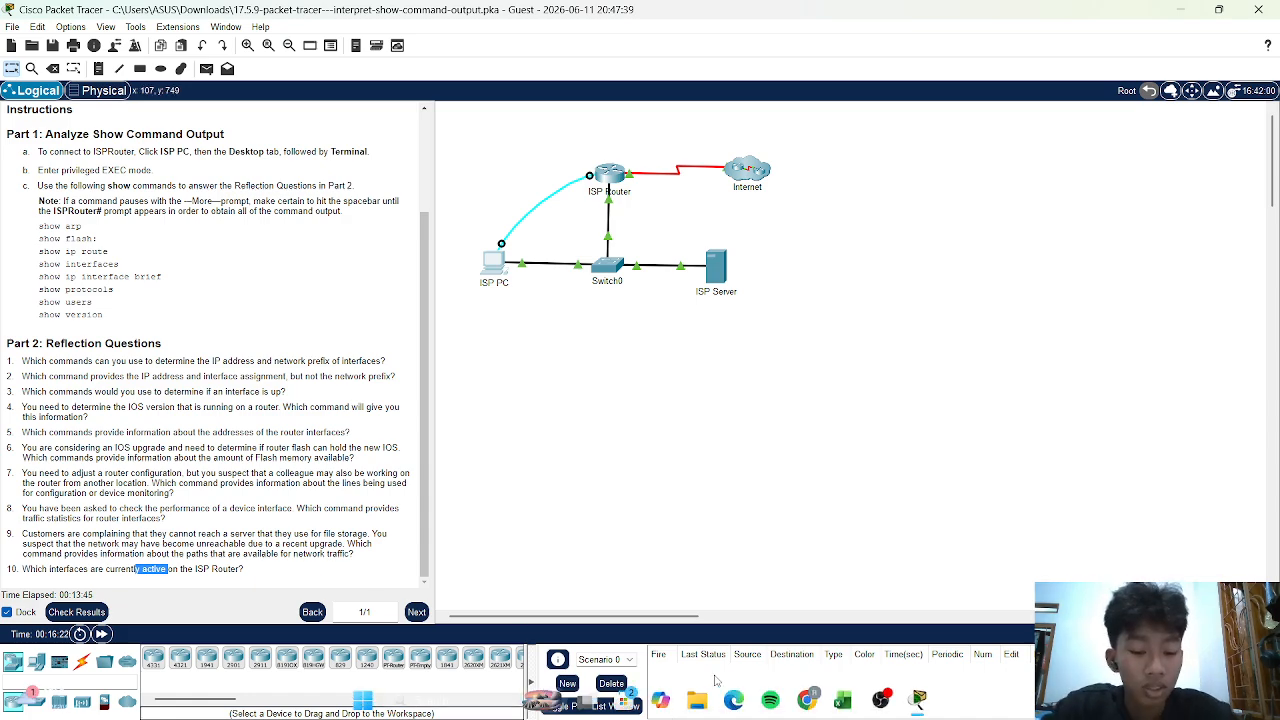
{"action": "left_click", "coordinate": [880, 700]}
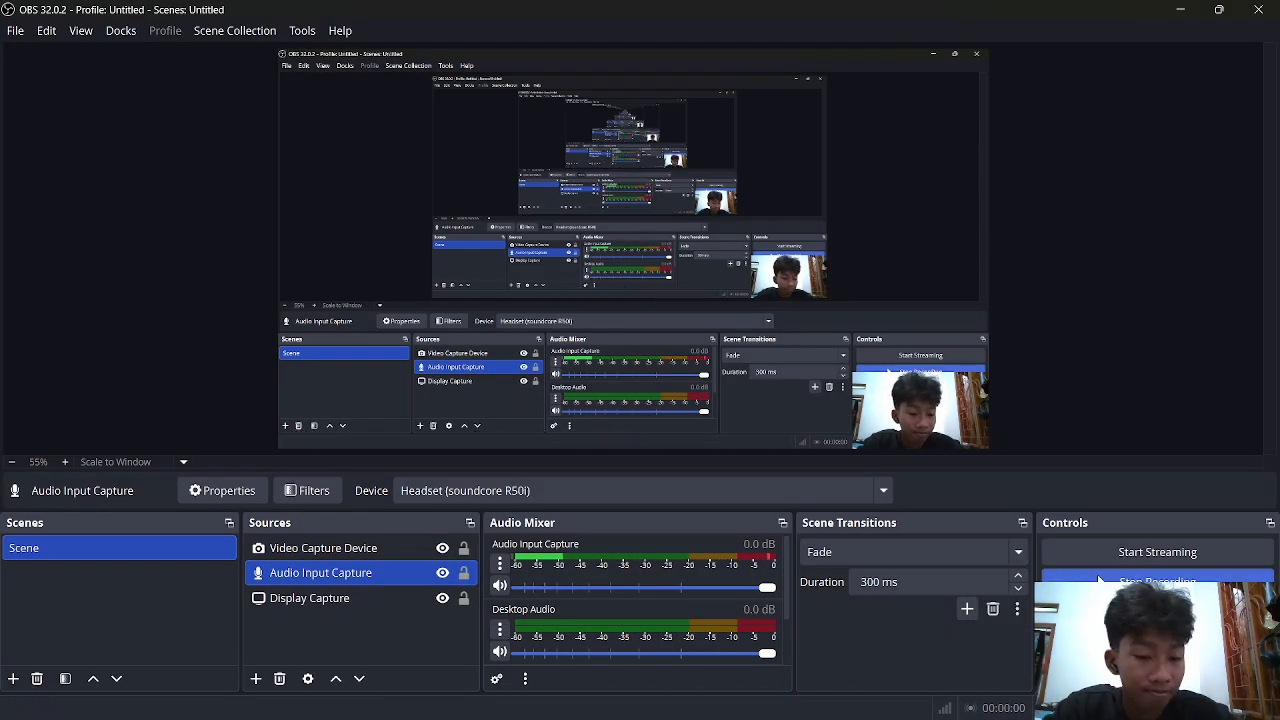